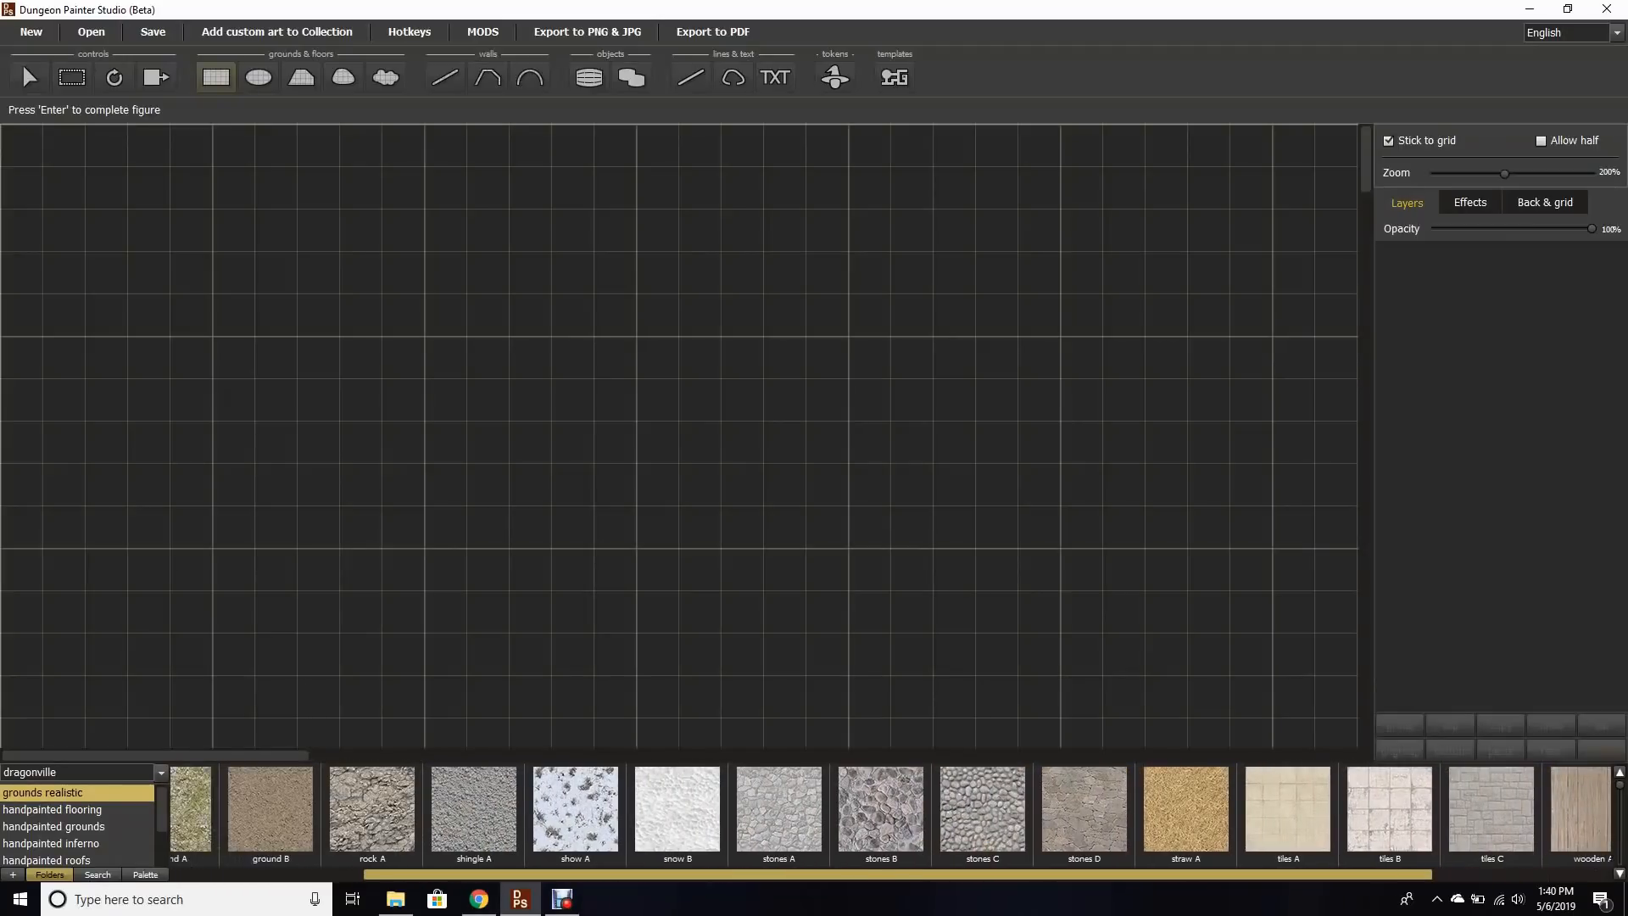
# Step: Browse the handpainted flooring, grounds, inferno and roofs texture folders of the dragonville collection
pyautogui.click(78, 810)
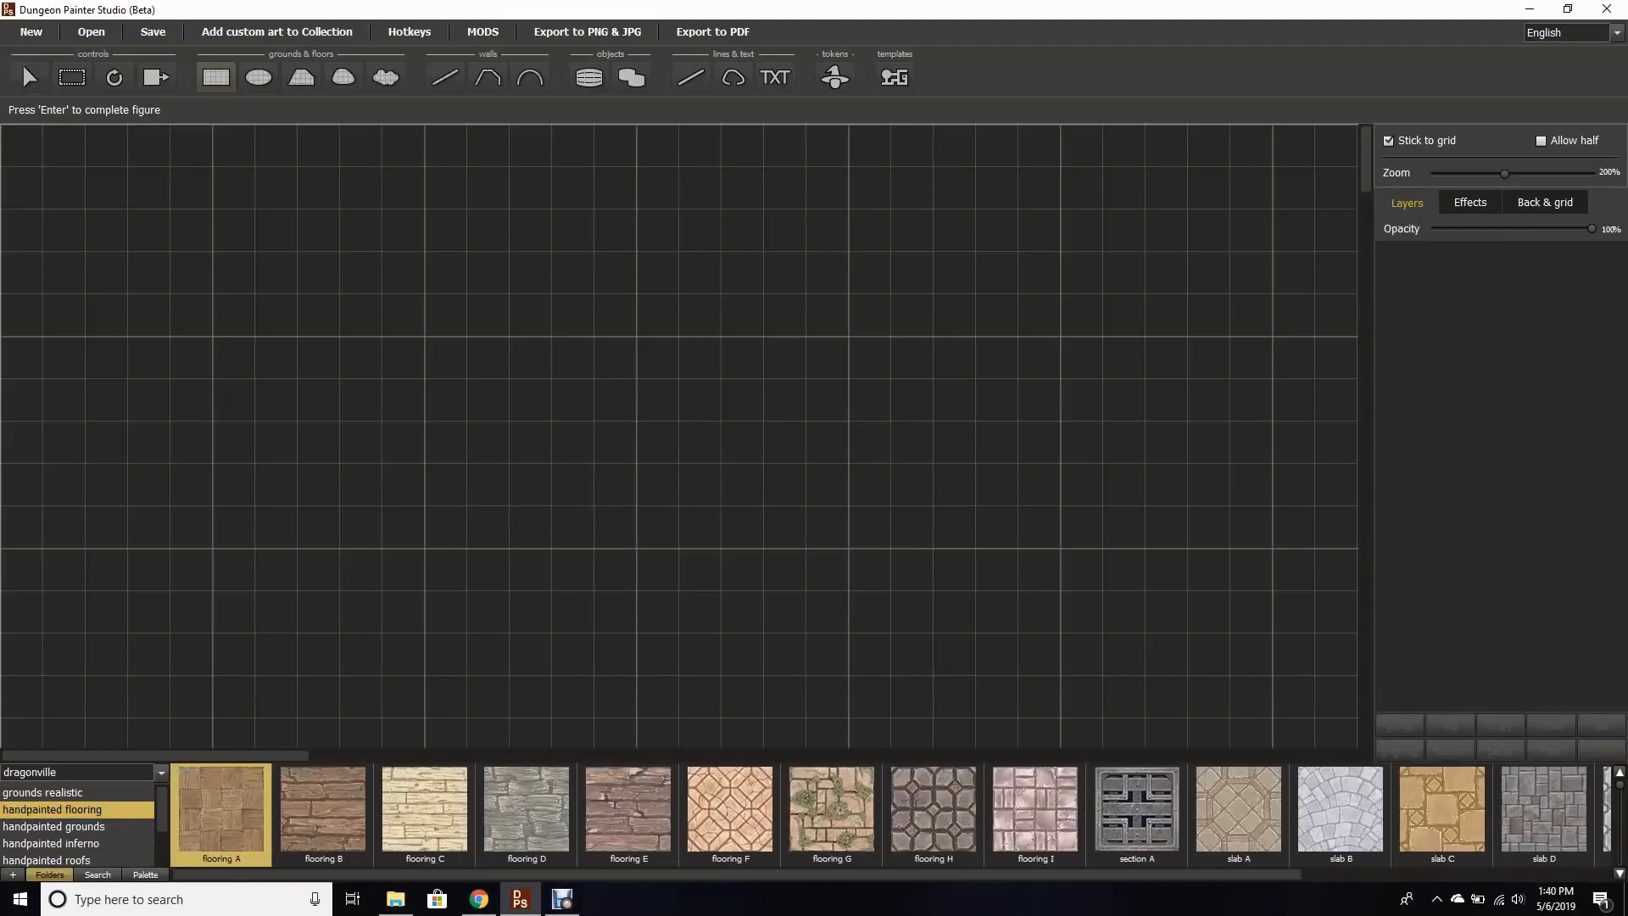
pyautogui.moveTo(340, 874); pyautogui.dragTo(391, 874)
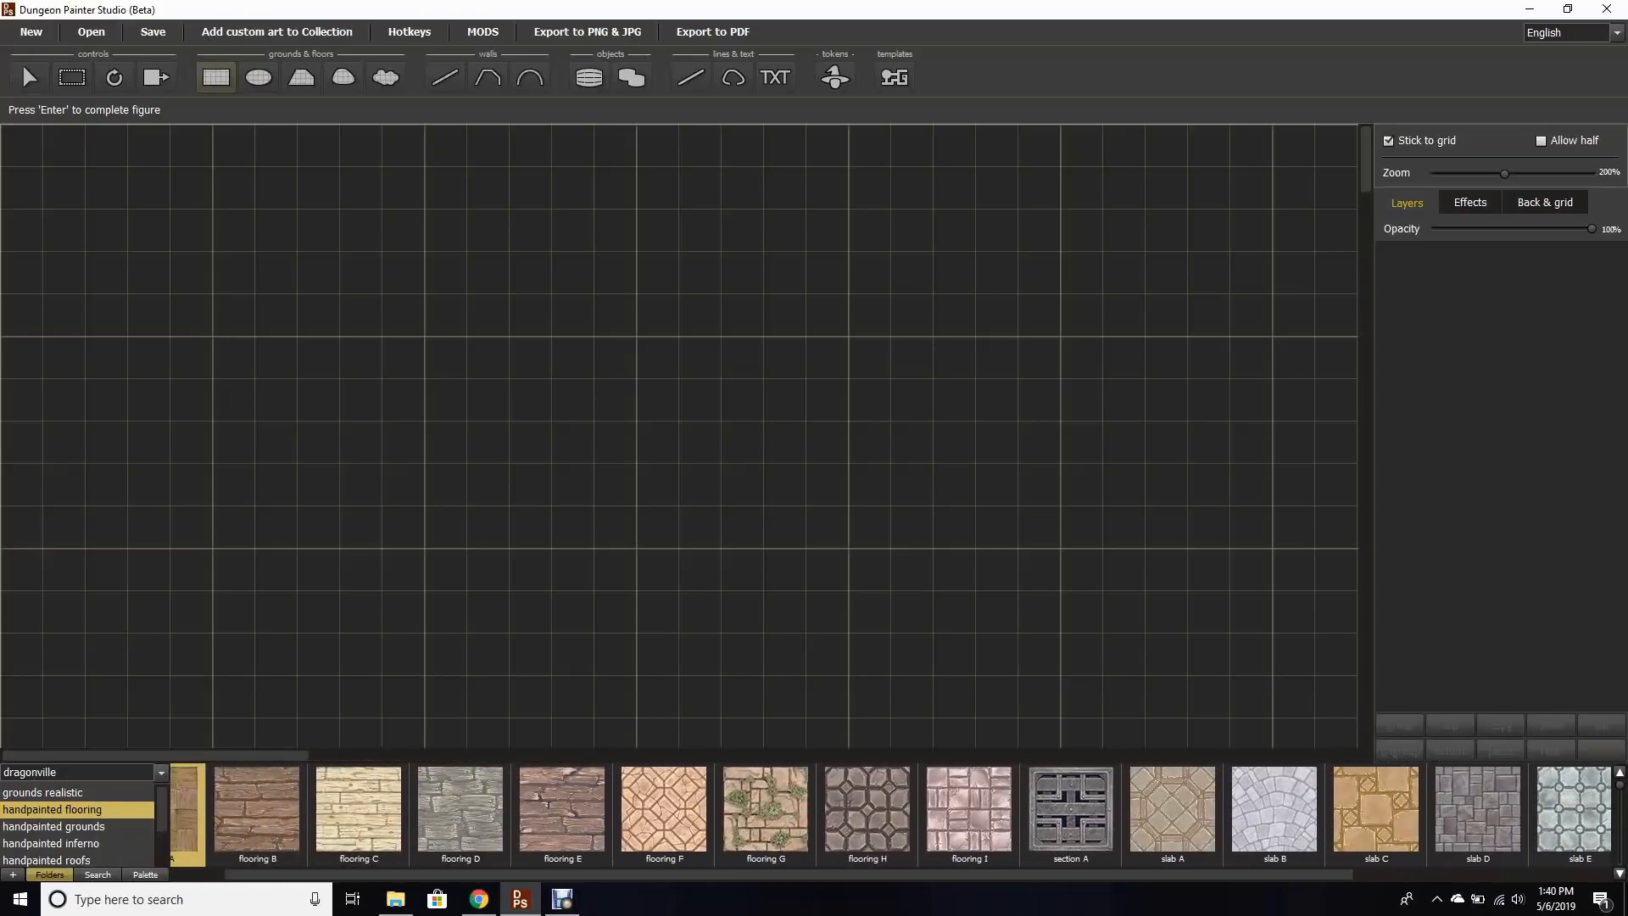
pyautogui.click(78, 826)
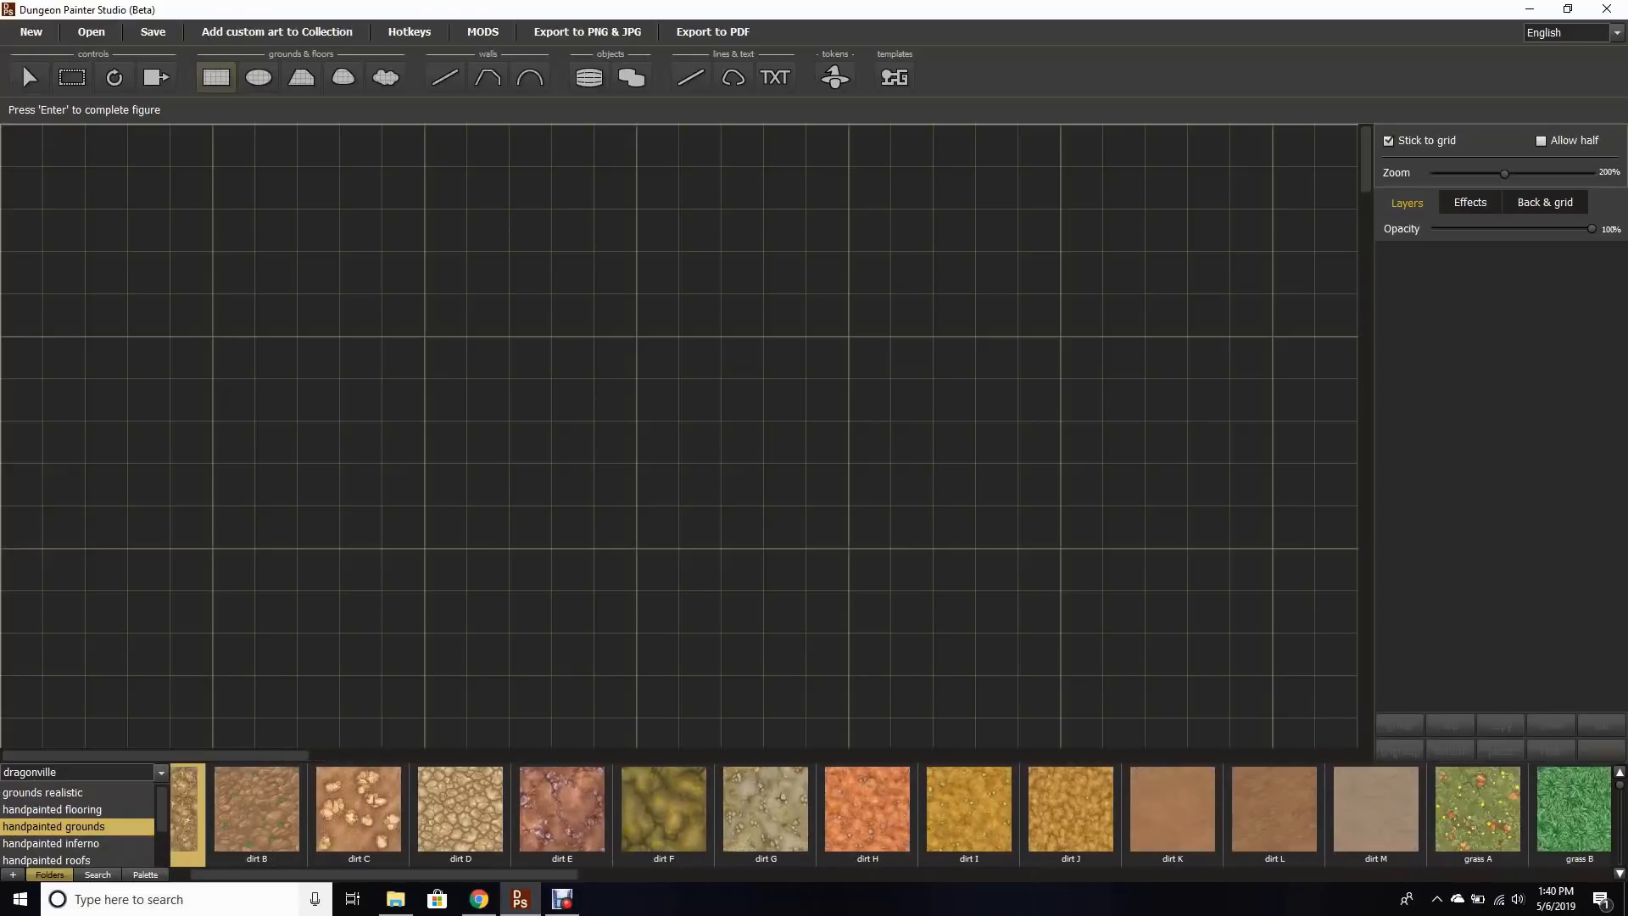
pyautogui.moveTo(339, 874); pyautogui.dragTo(1015, 874)
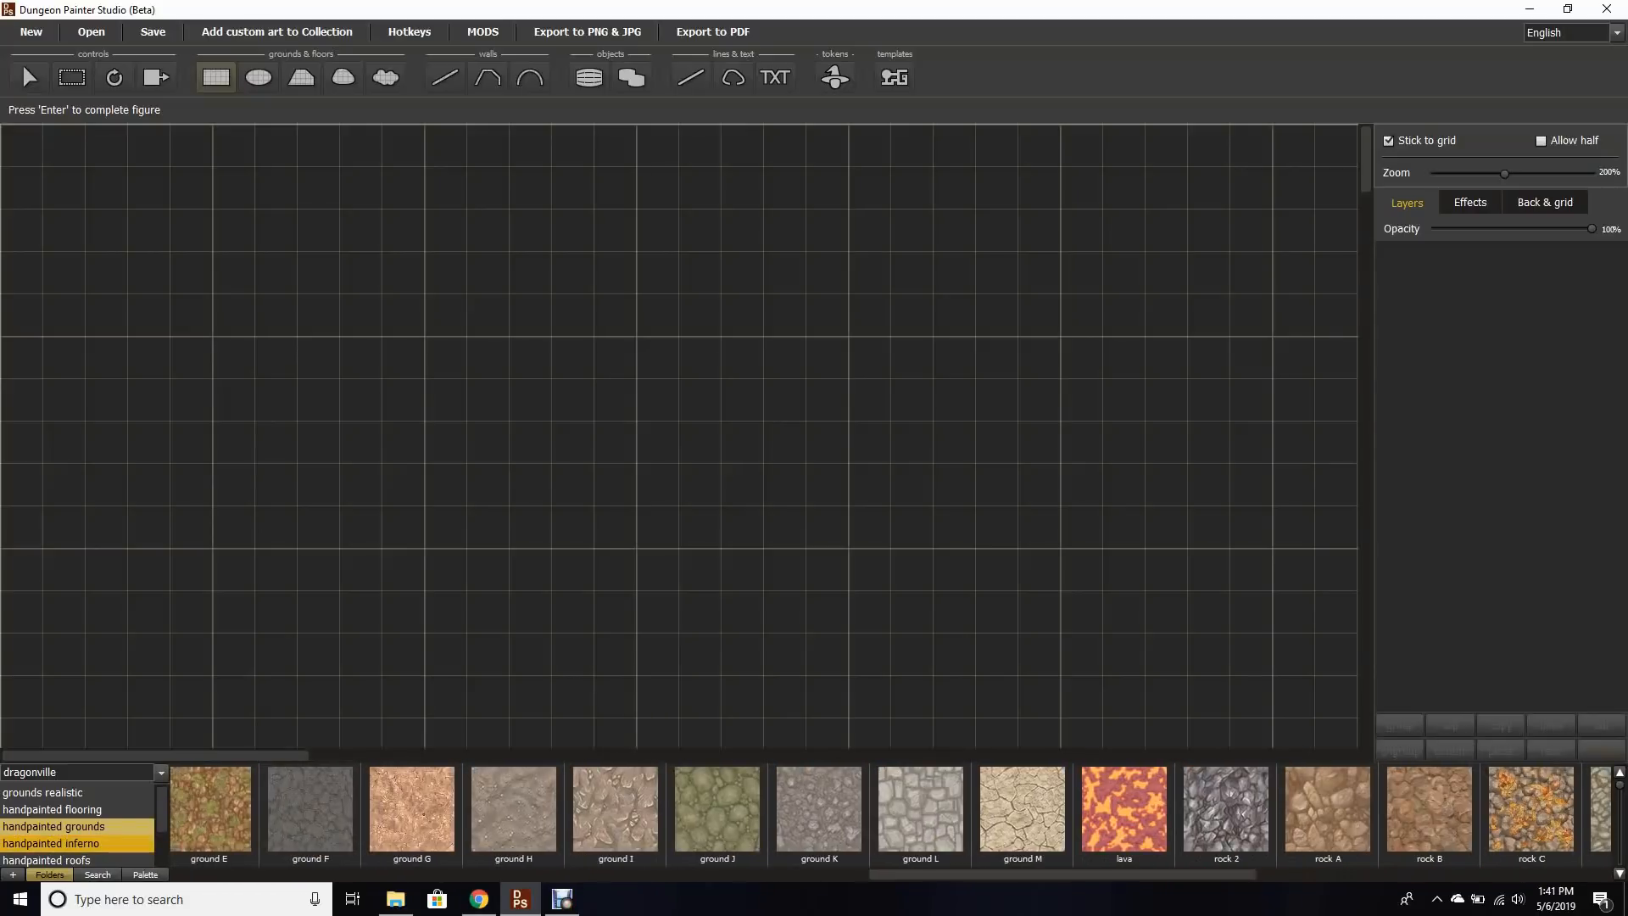
pyautogui.click(77, 844)
pyautogui.click(76, 859)
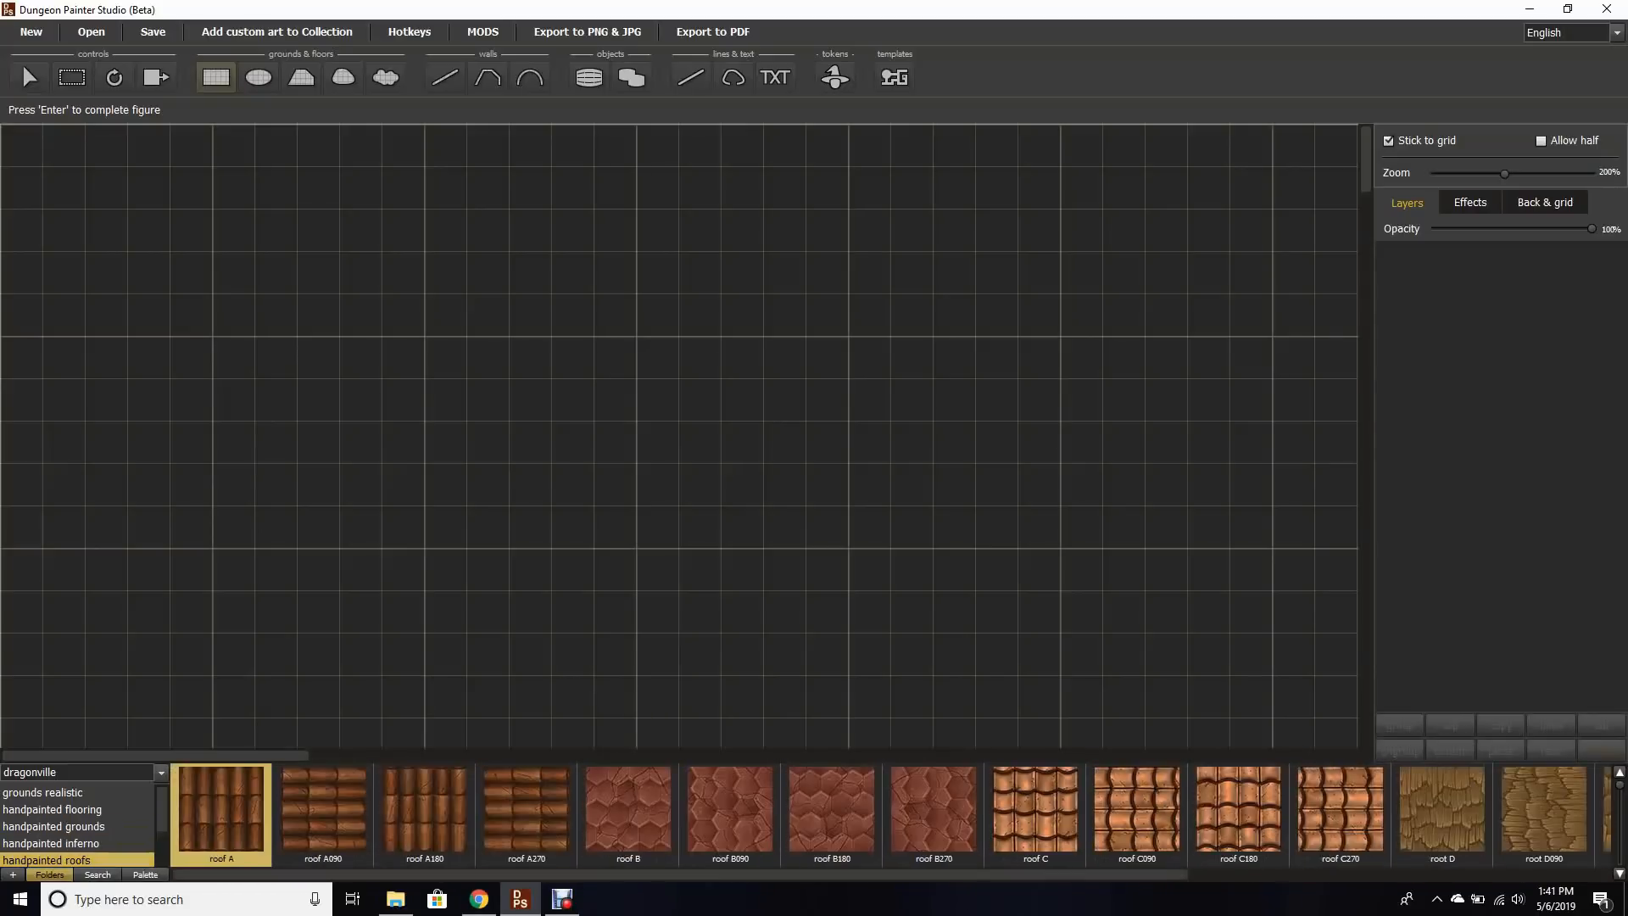
pyautogui.moveTo(680, 874); pyautogui.dragTo(1101, 874)
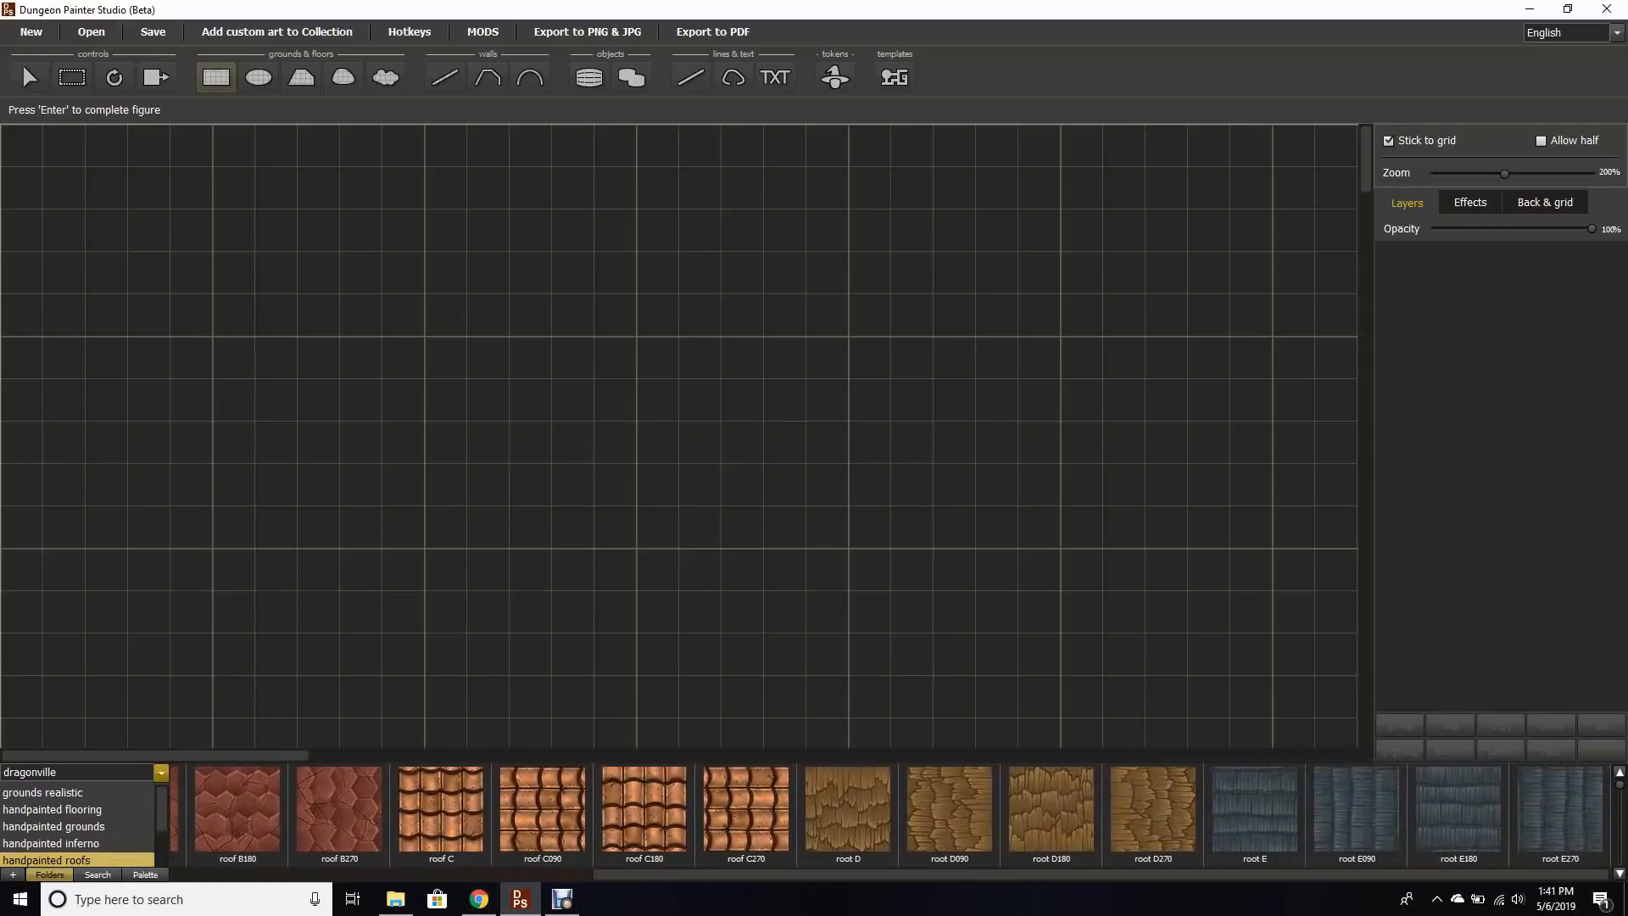
pyautogui.click(161, 771)
pyautogui.click(51, 685)
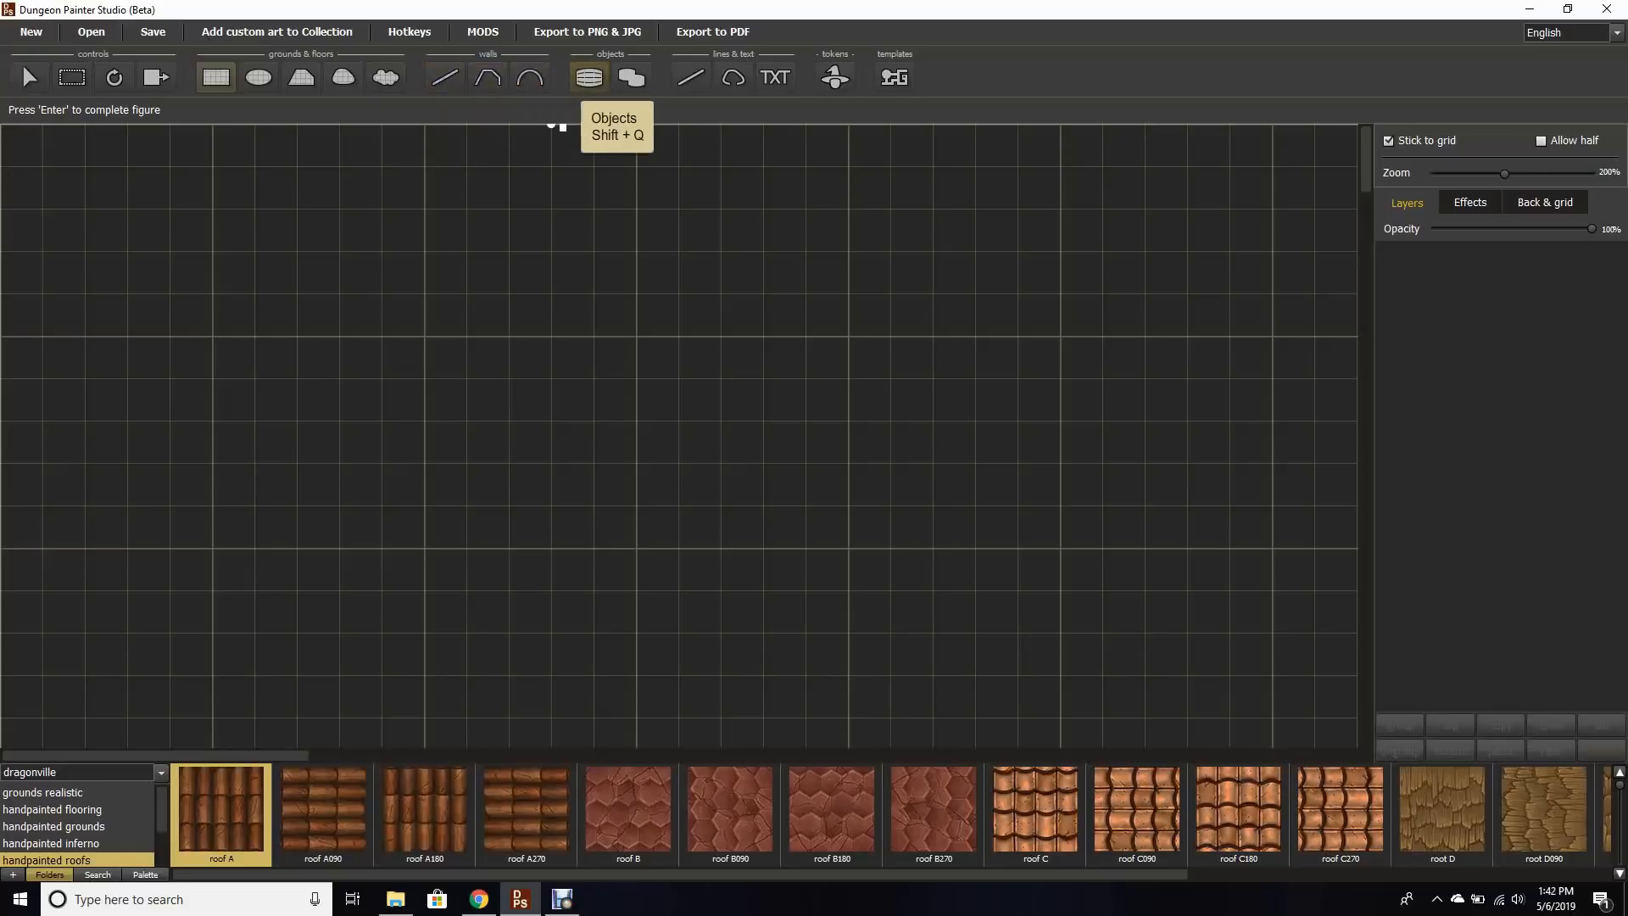
# Step: Switch to the Objects tool and browse the object folders and other asset collections
pyautogui.click(588, 78)
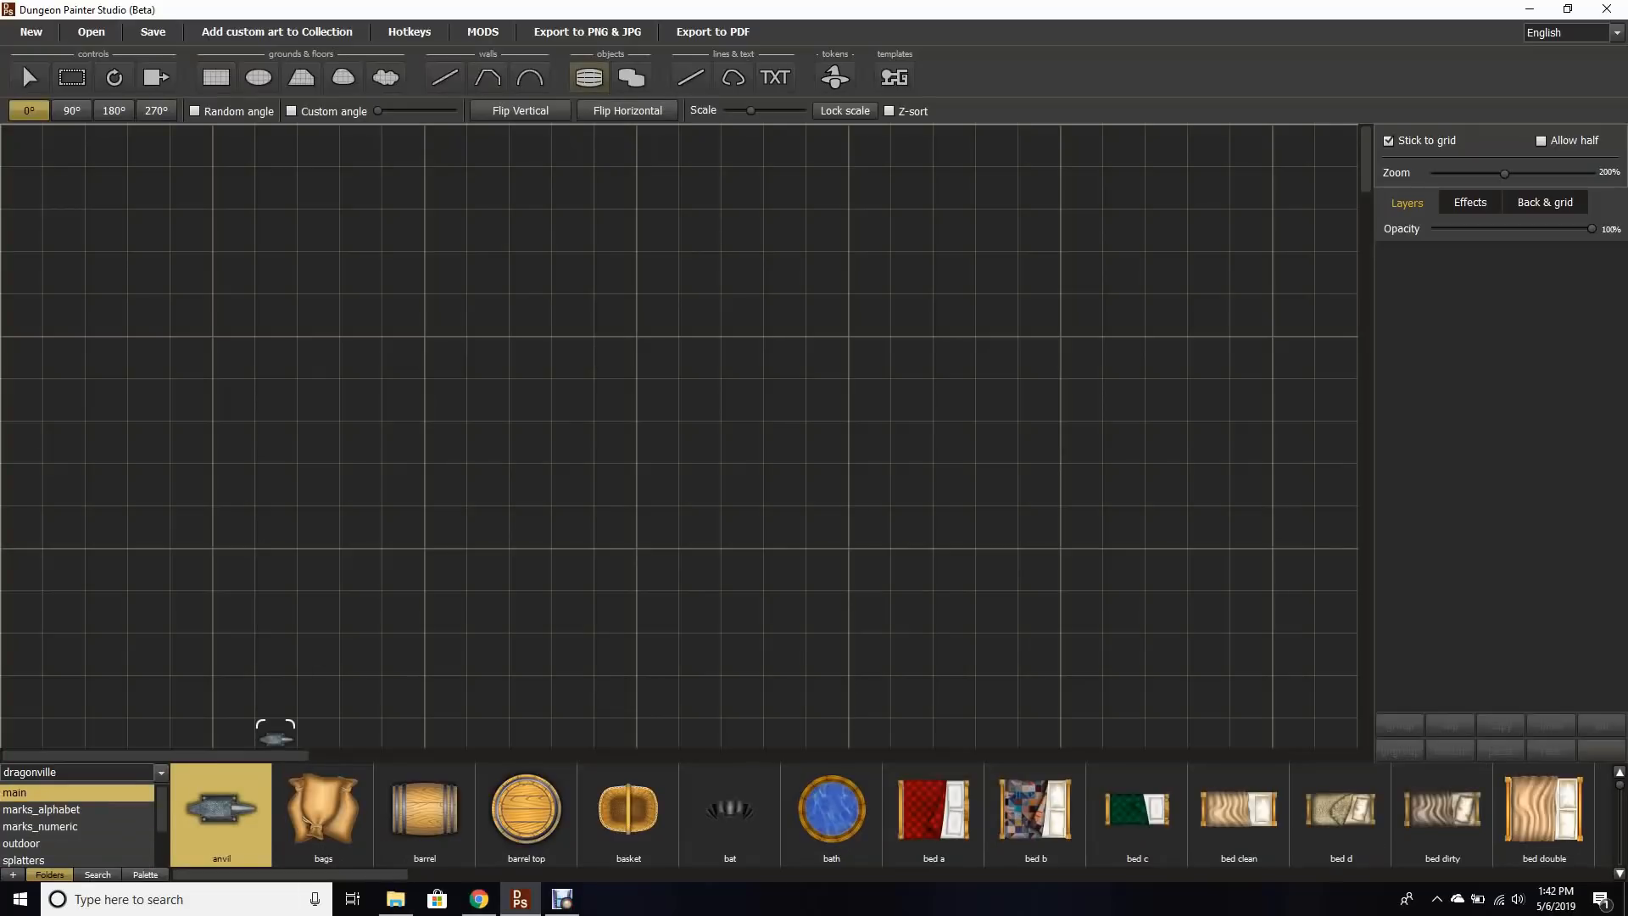
pyautogui.scroll(-3, 76, 822)
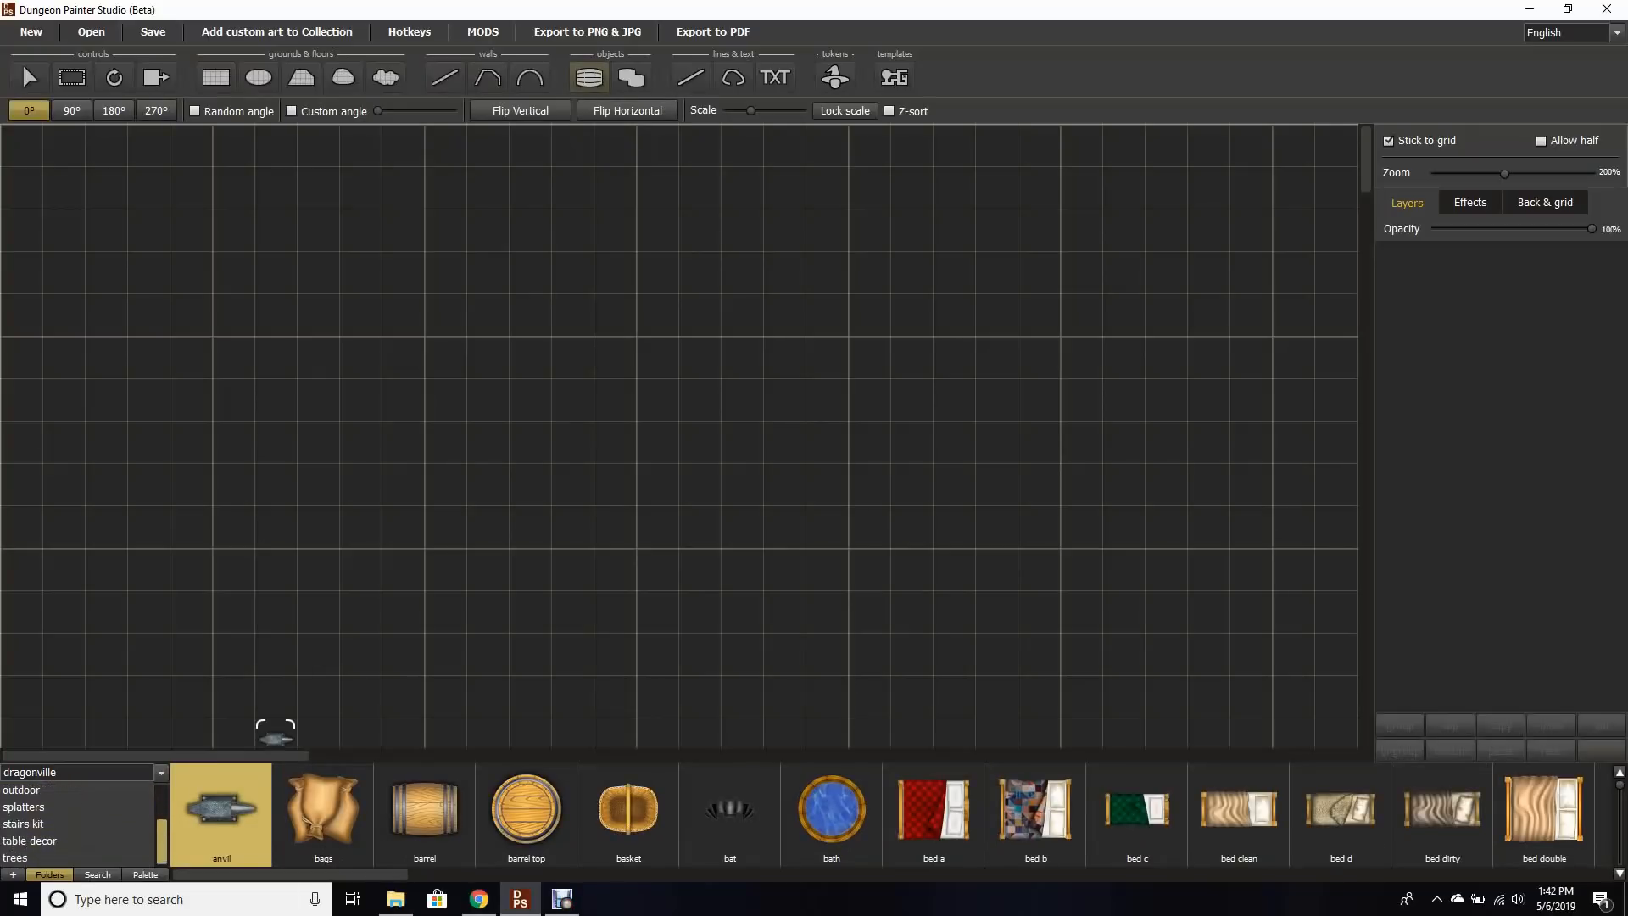
pyautogui.scroll(1, 77, 822)
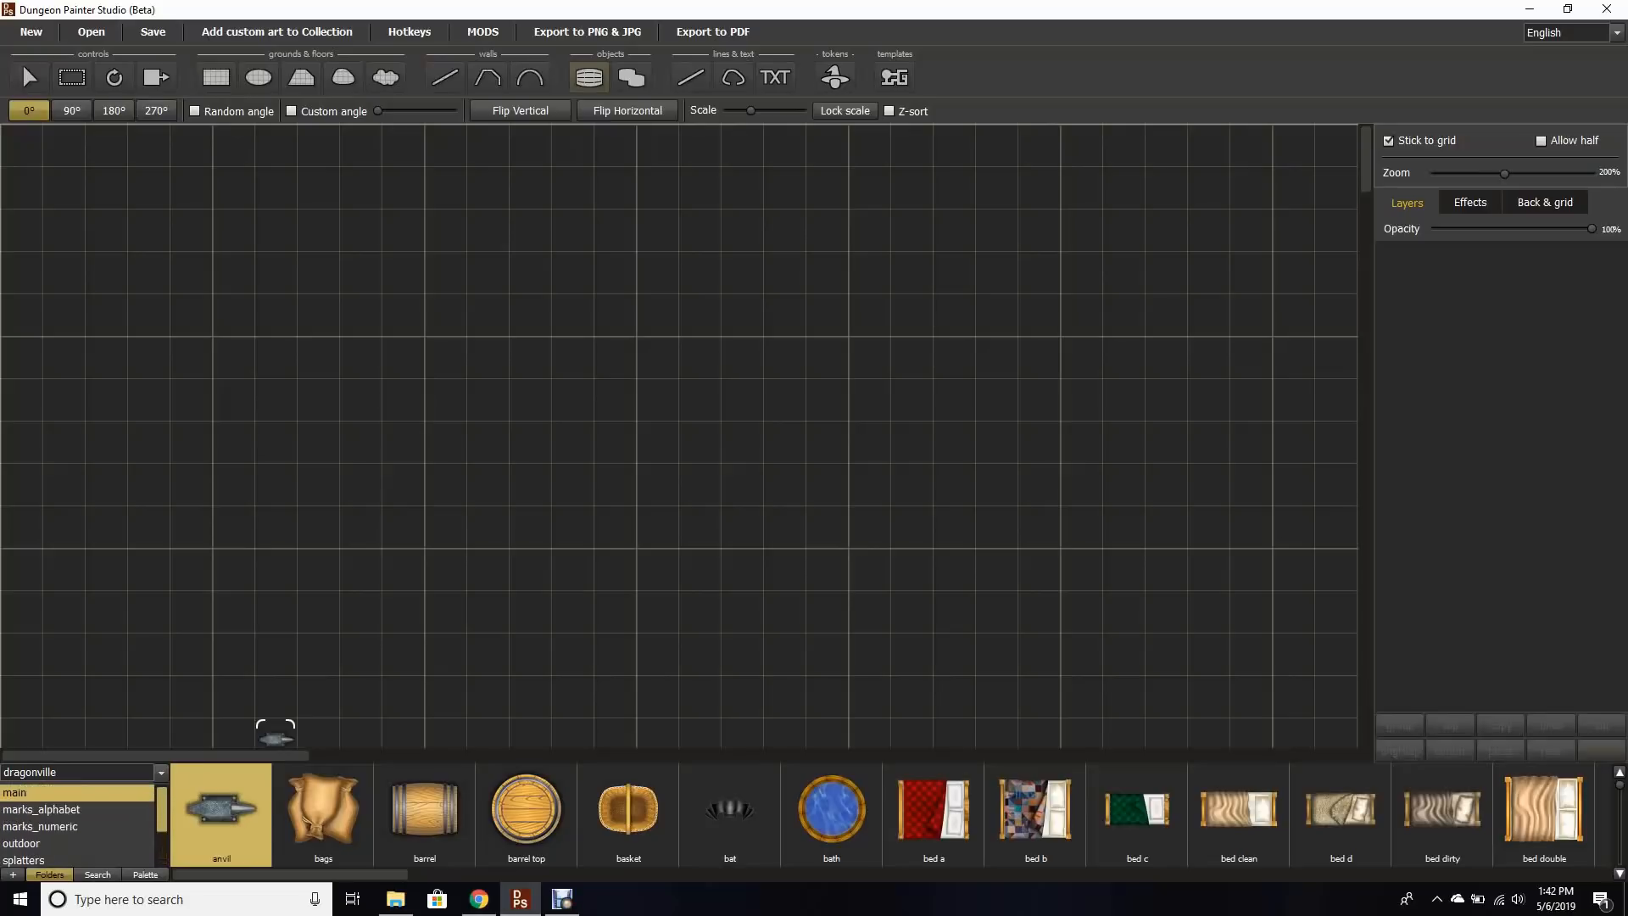
pyautogui.scroll(-1, 76, 822)
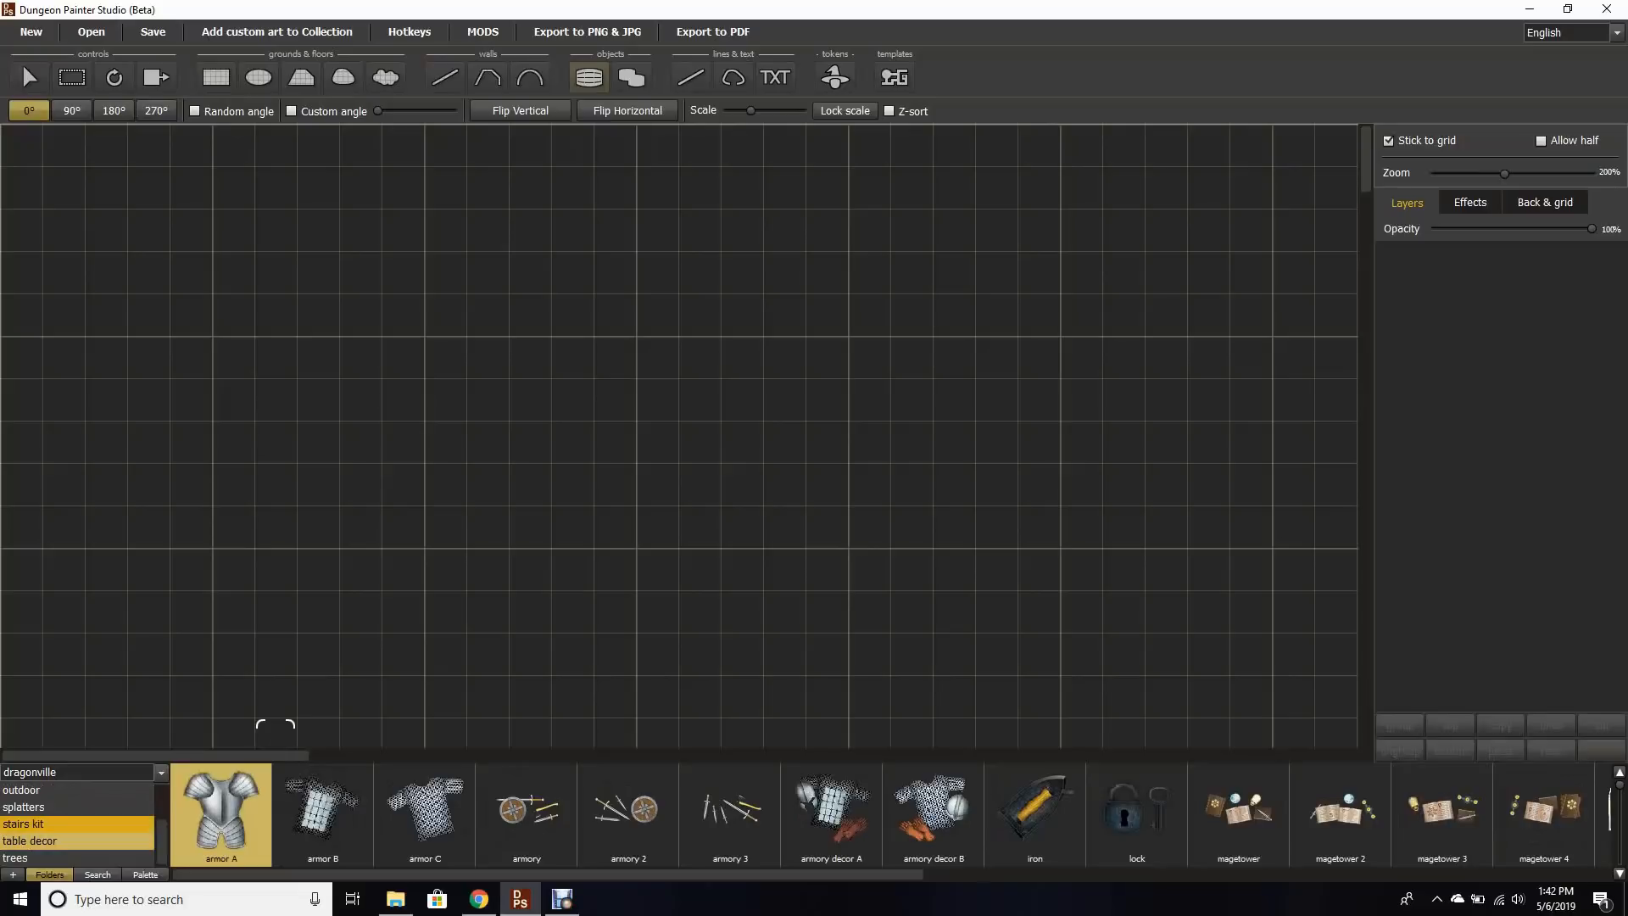
pyautogui.click(76, 824)
pyautogui.click(76, 857)
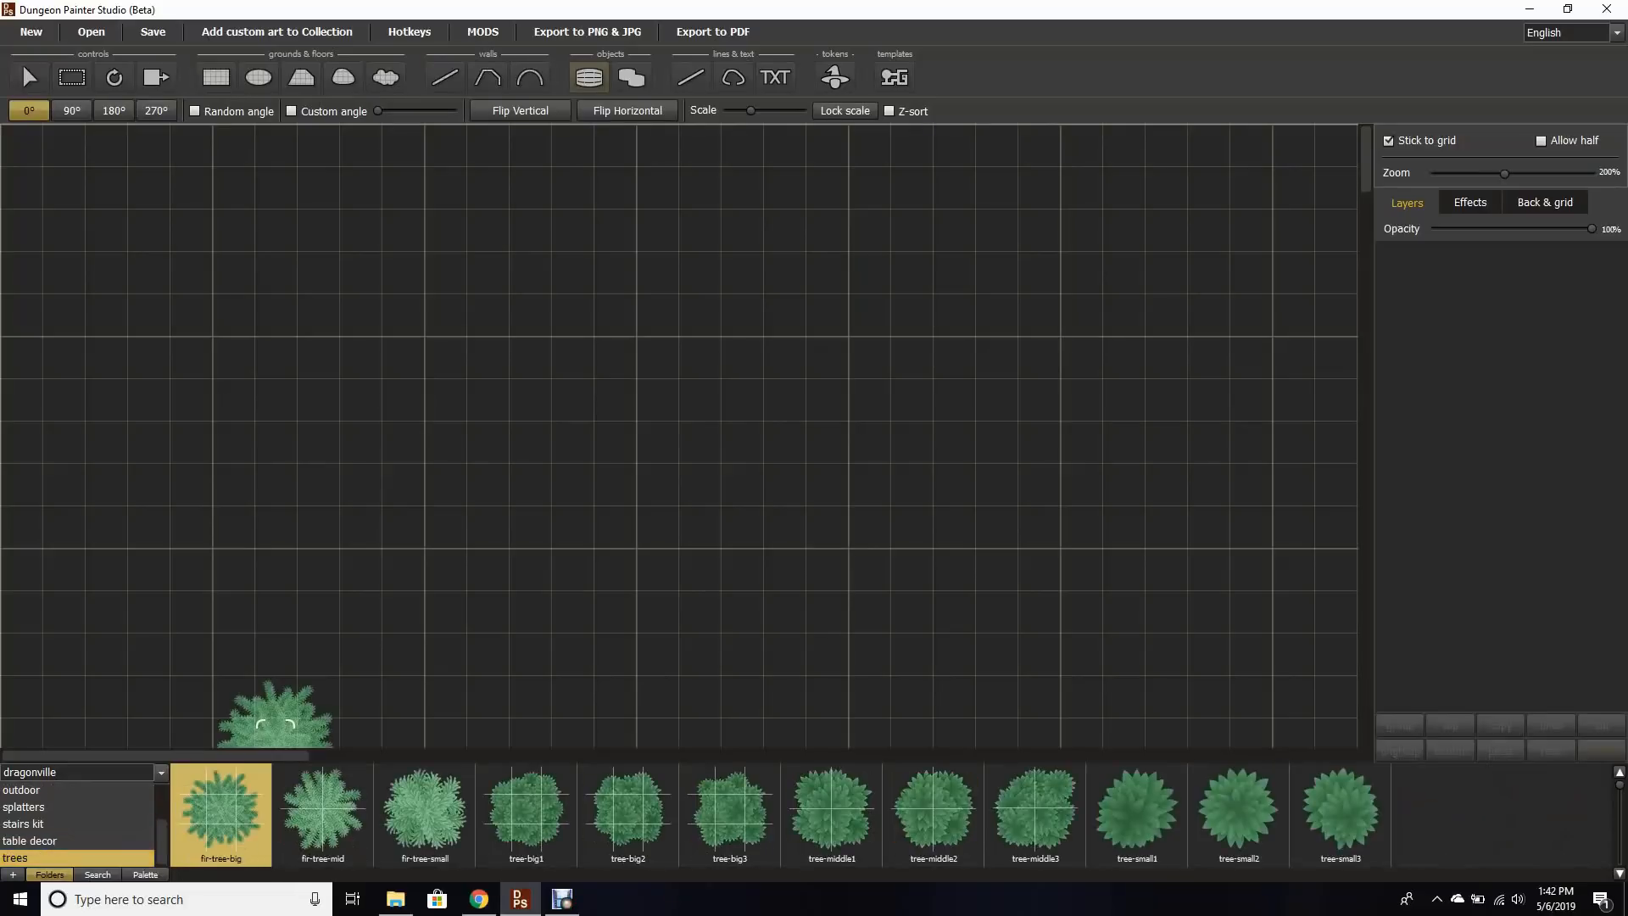
pyautogui.scroll(3, 76, 823)
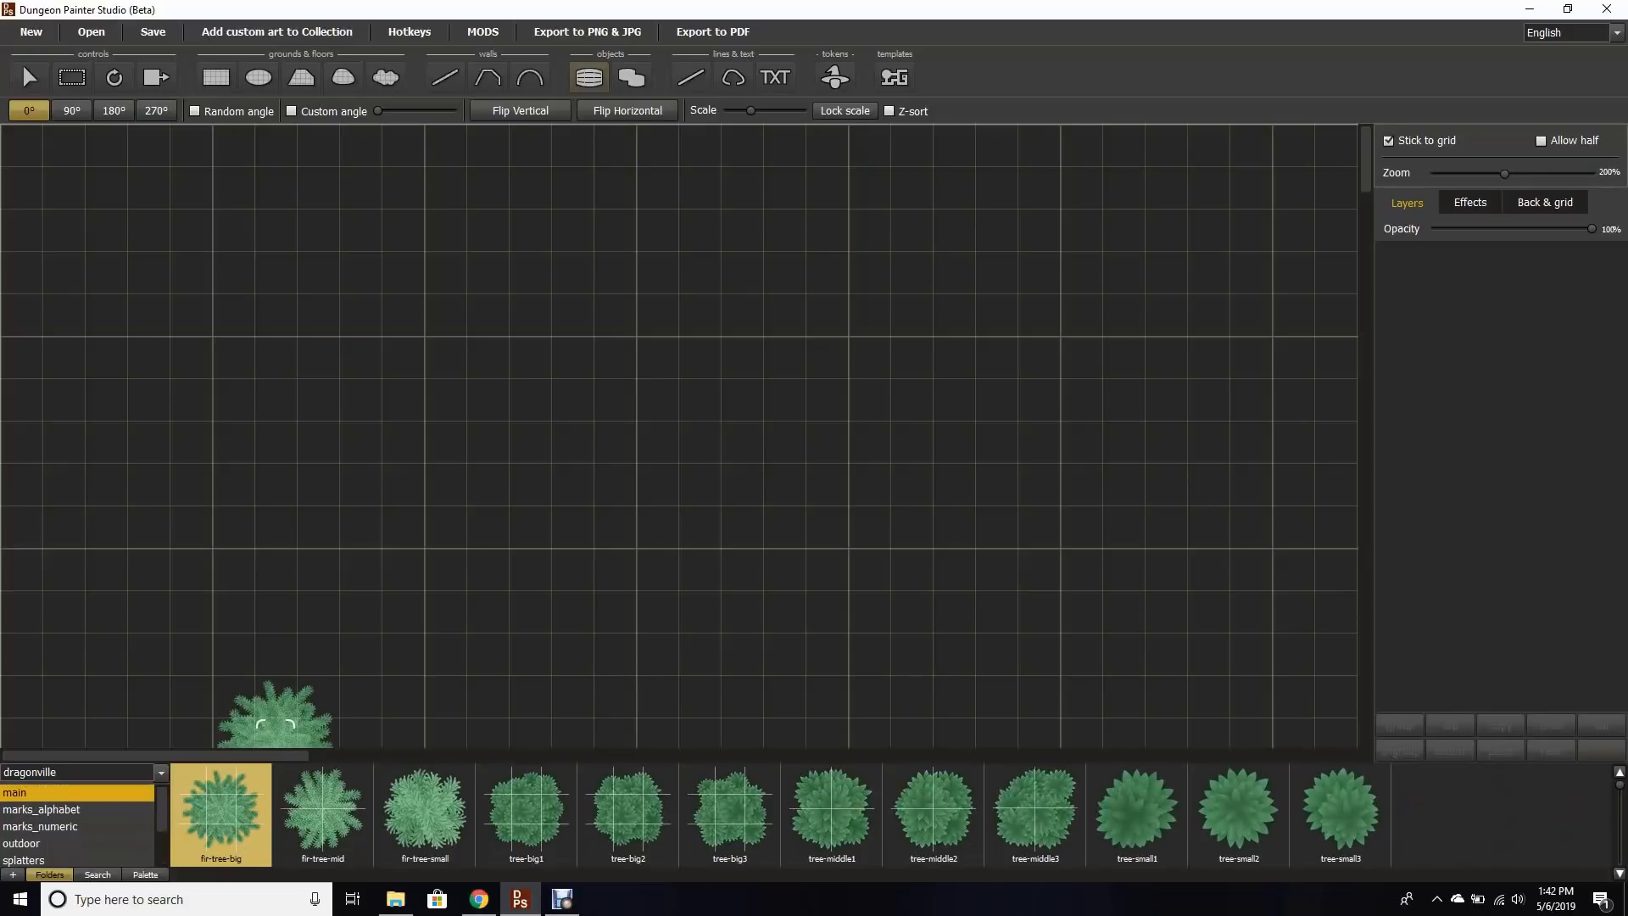
pyautogui.click(76, 792)
pyautogui.click(160, 771)
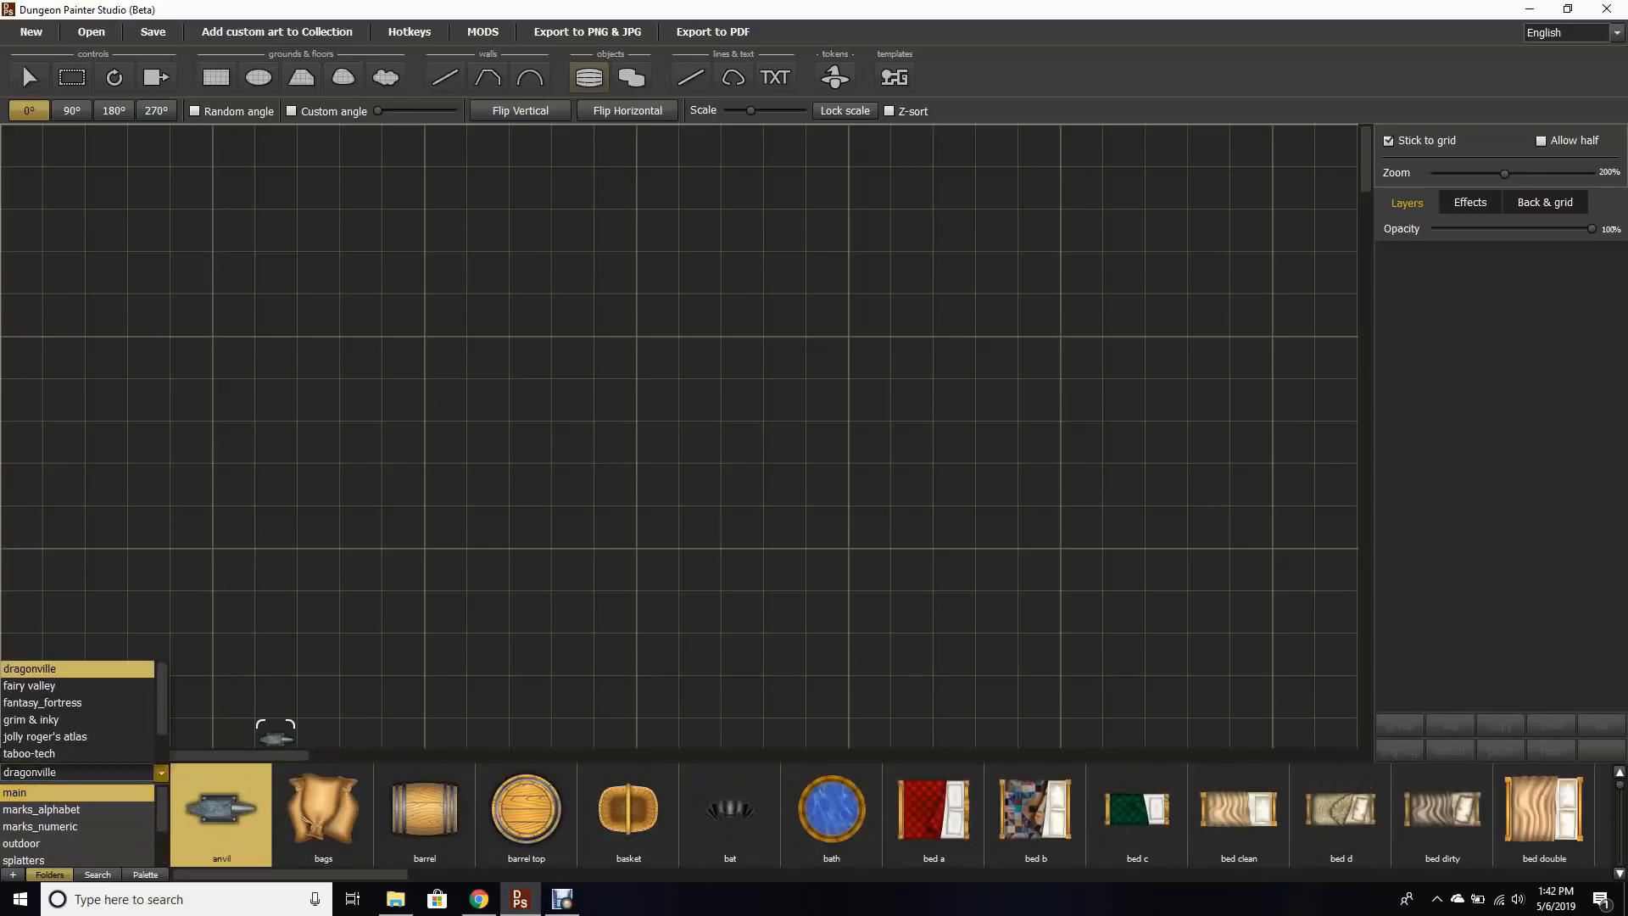
pyautogui.click(77, 702)
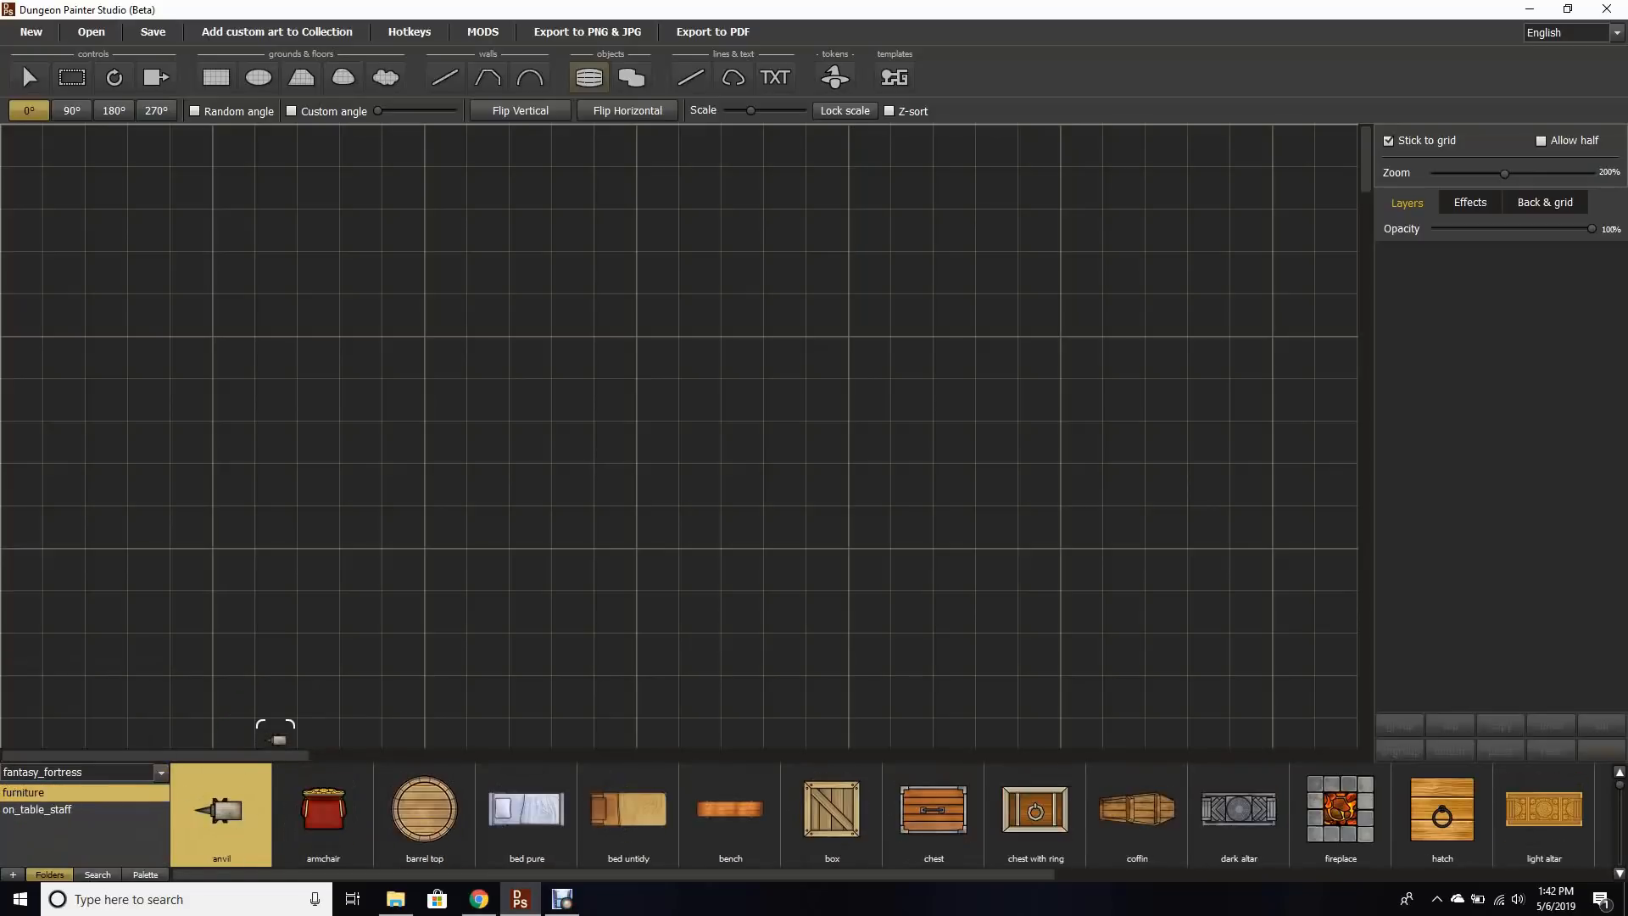
pyautogui.click(160, 771)
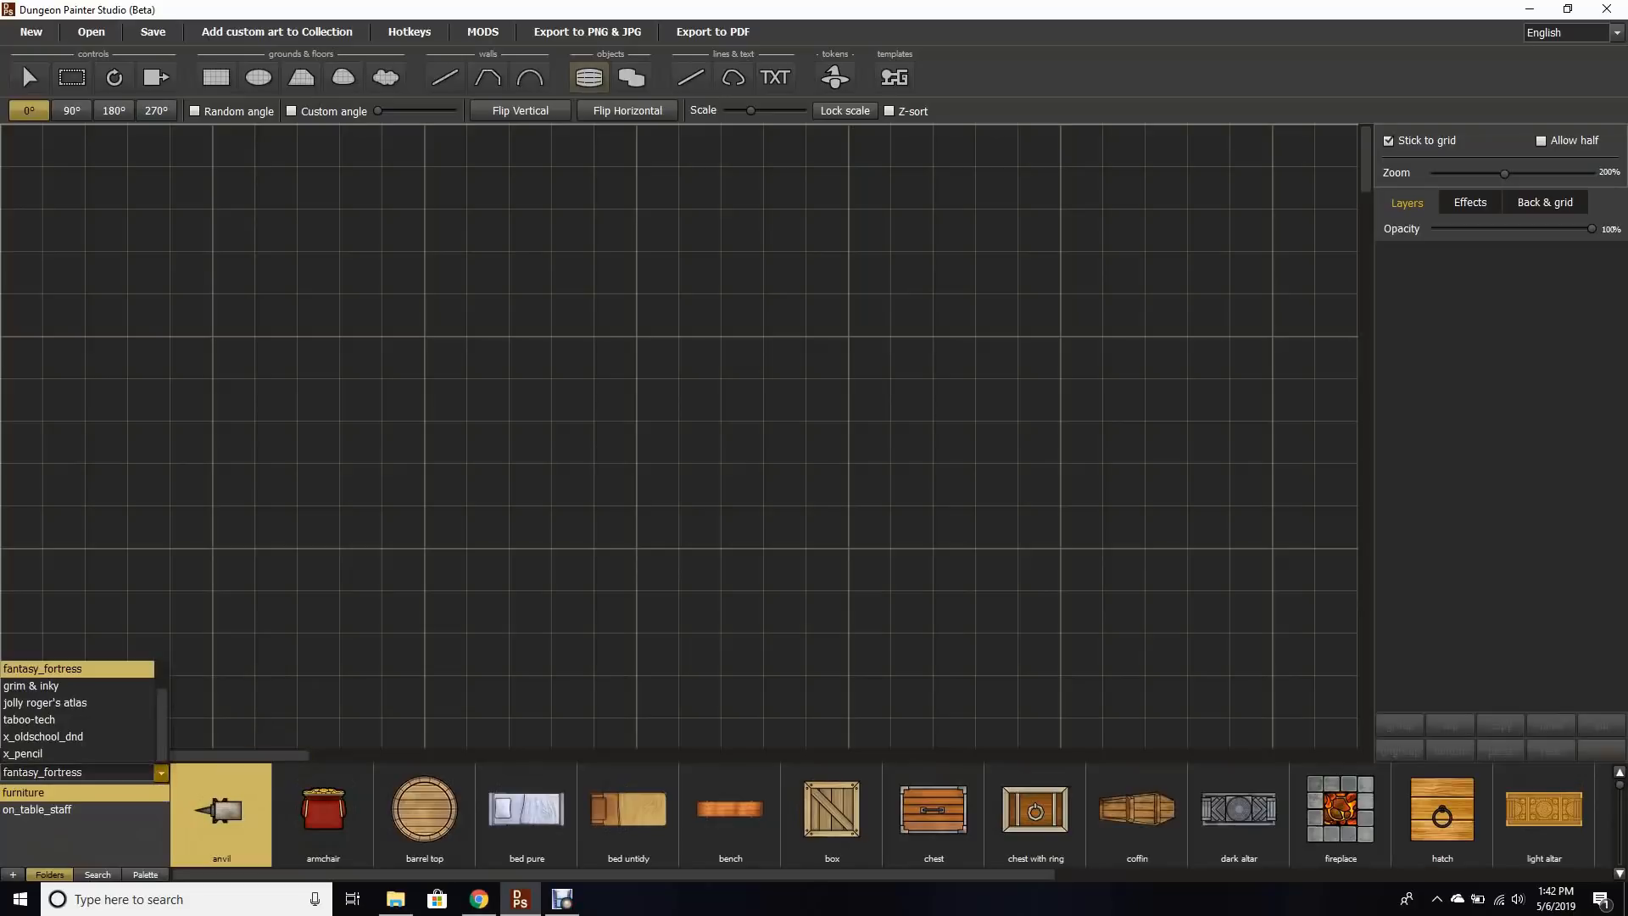
pyautogui.click(93, 702)
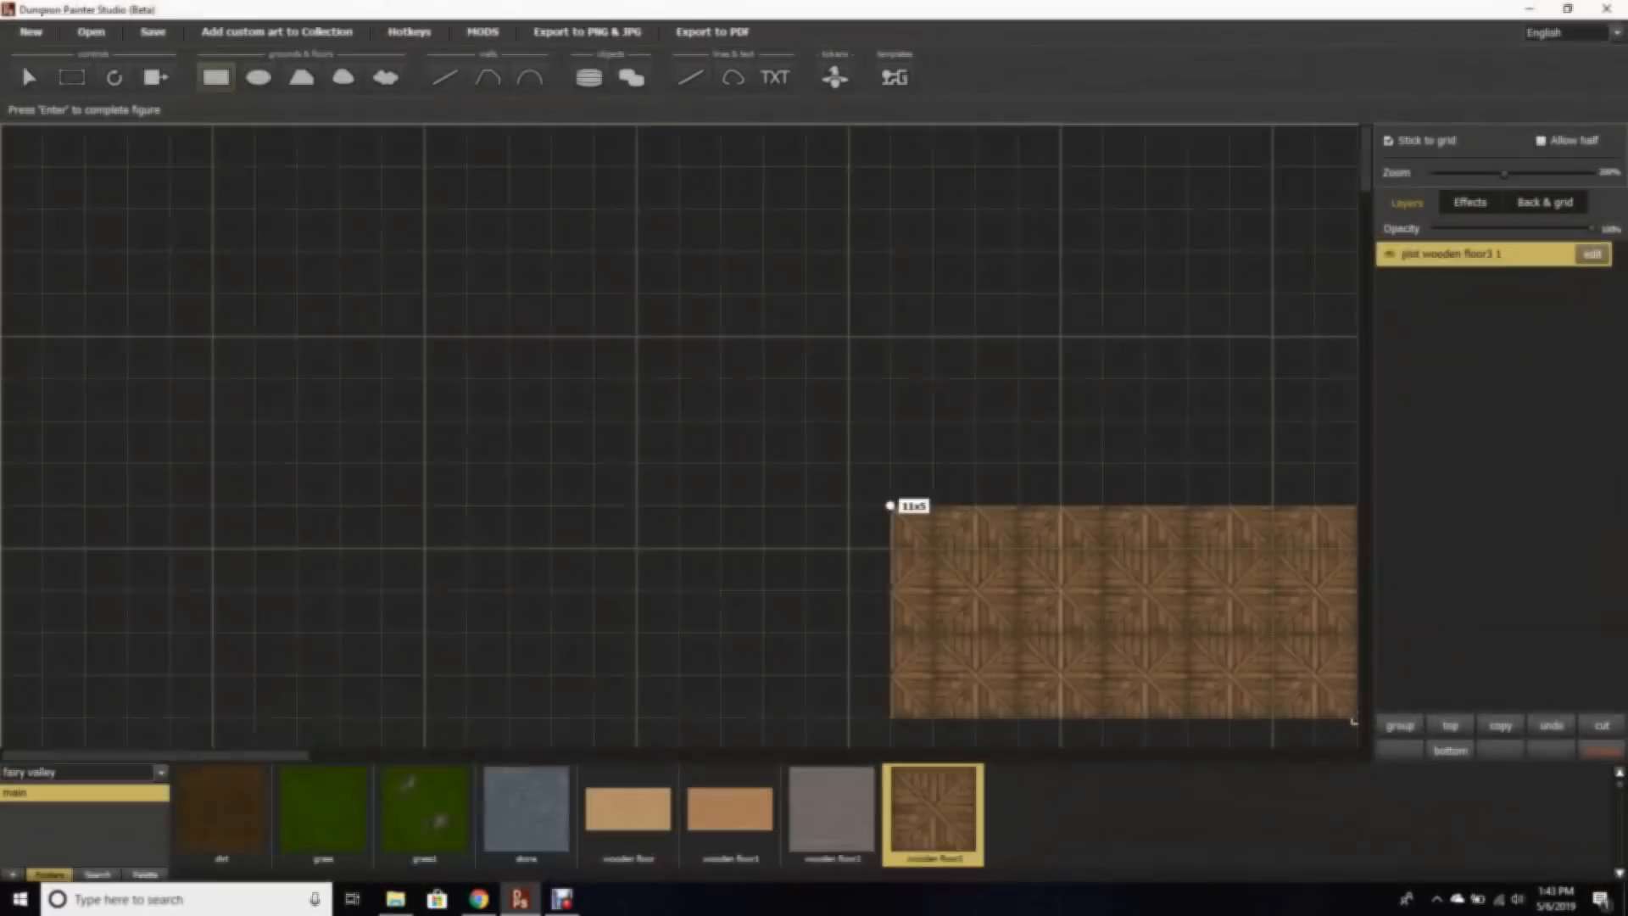
# Step: Draw a large rectangular floor with the wooden floor3 texture and remove the extra duplicate floor layer
pyautogui.moveTo(893, 501)
pyautogui.mouseDown()
pyautogui.moveTo(382, 422)
pyautogui.moveTo(212, 294)
pyautogui.moveTo(212, 251)
pyautogui.mouseUp()
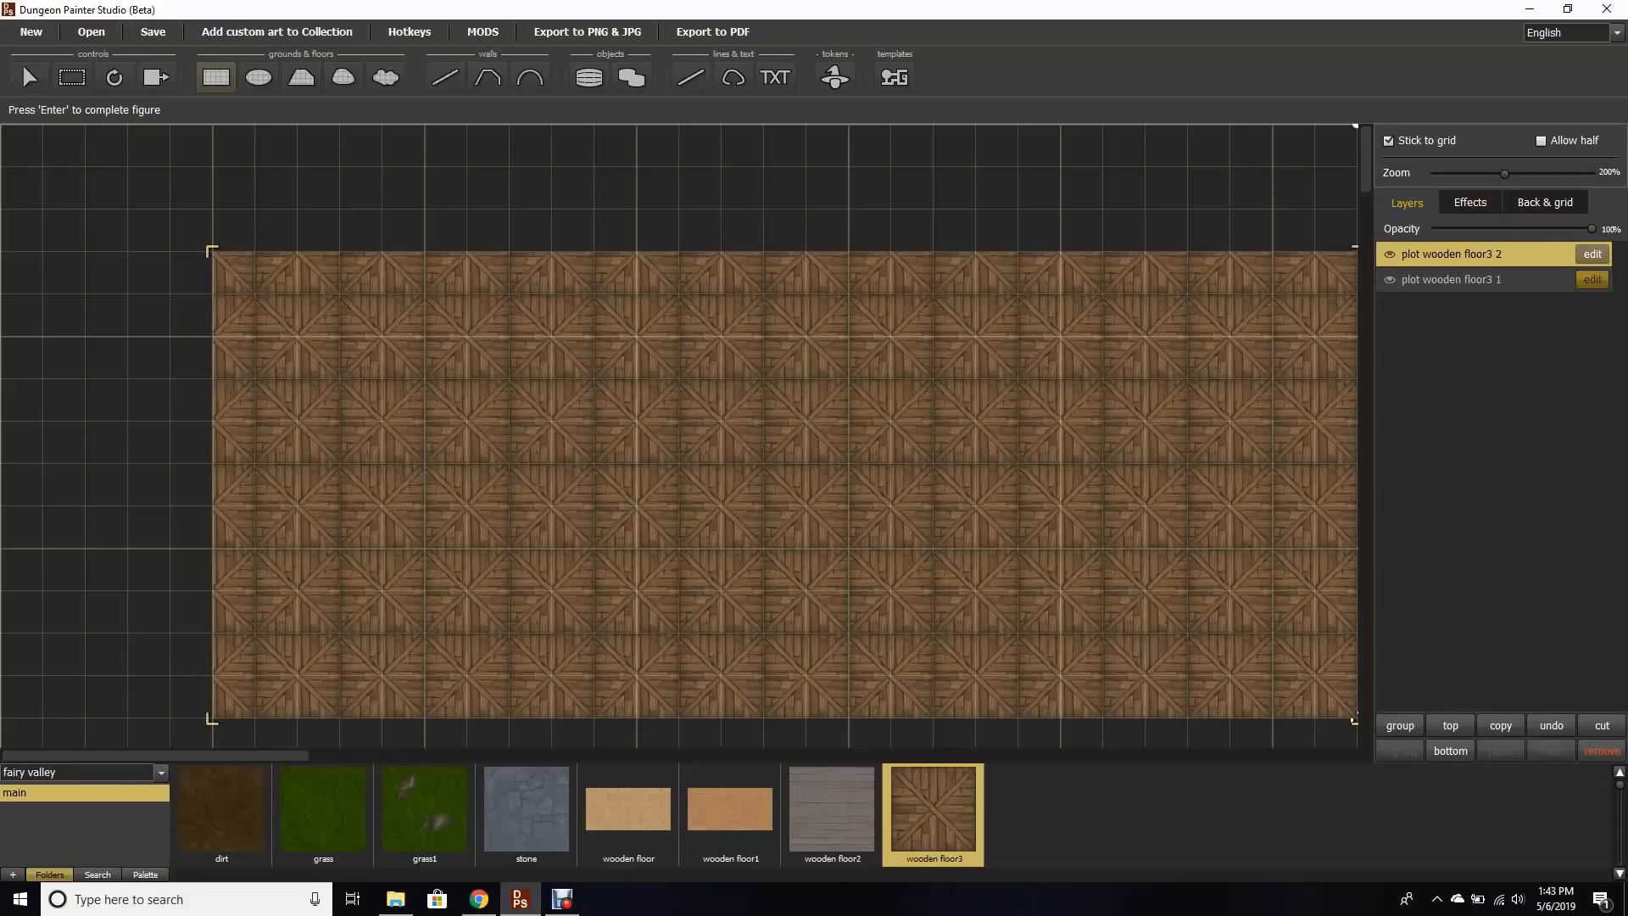
pyautogui.click(1592, 279)
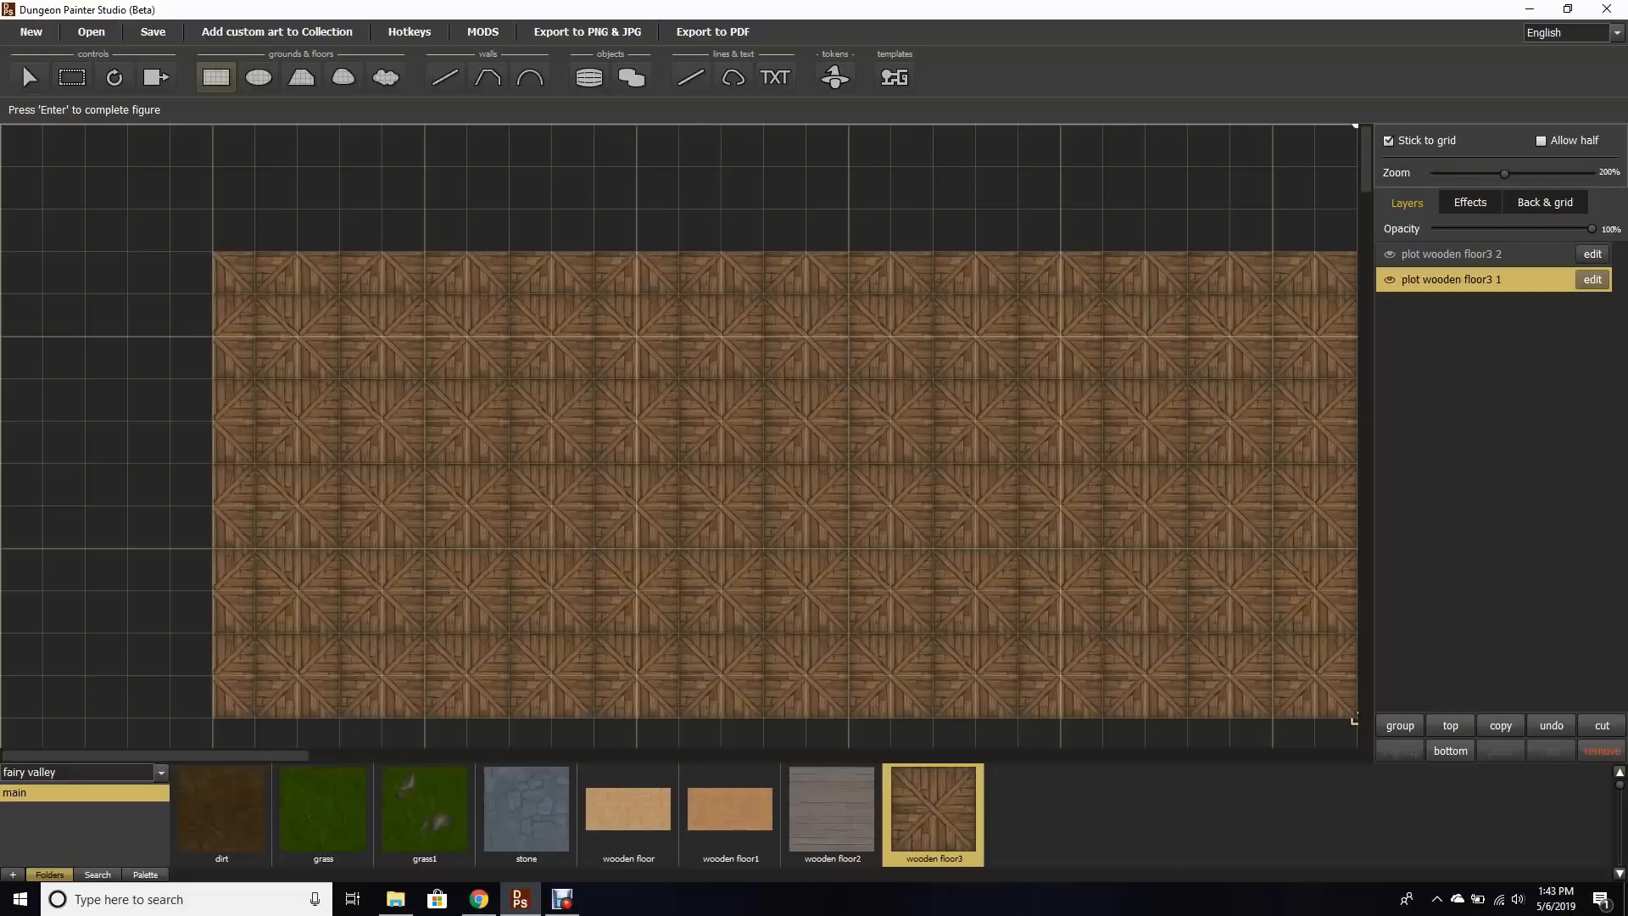
pyautogui.click(1602, 751)
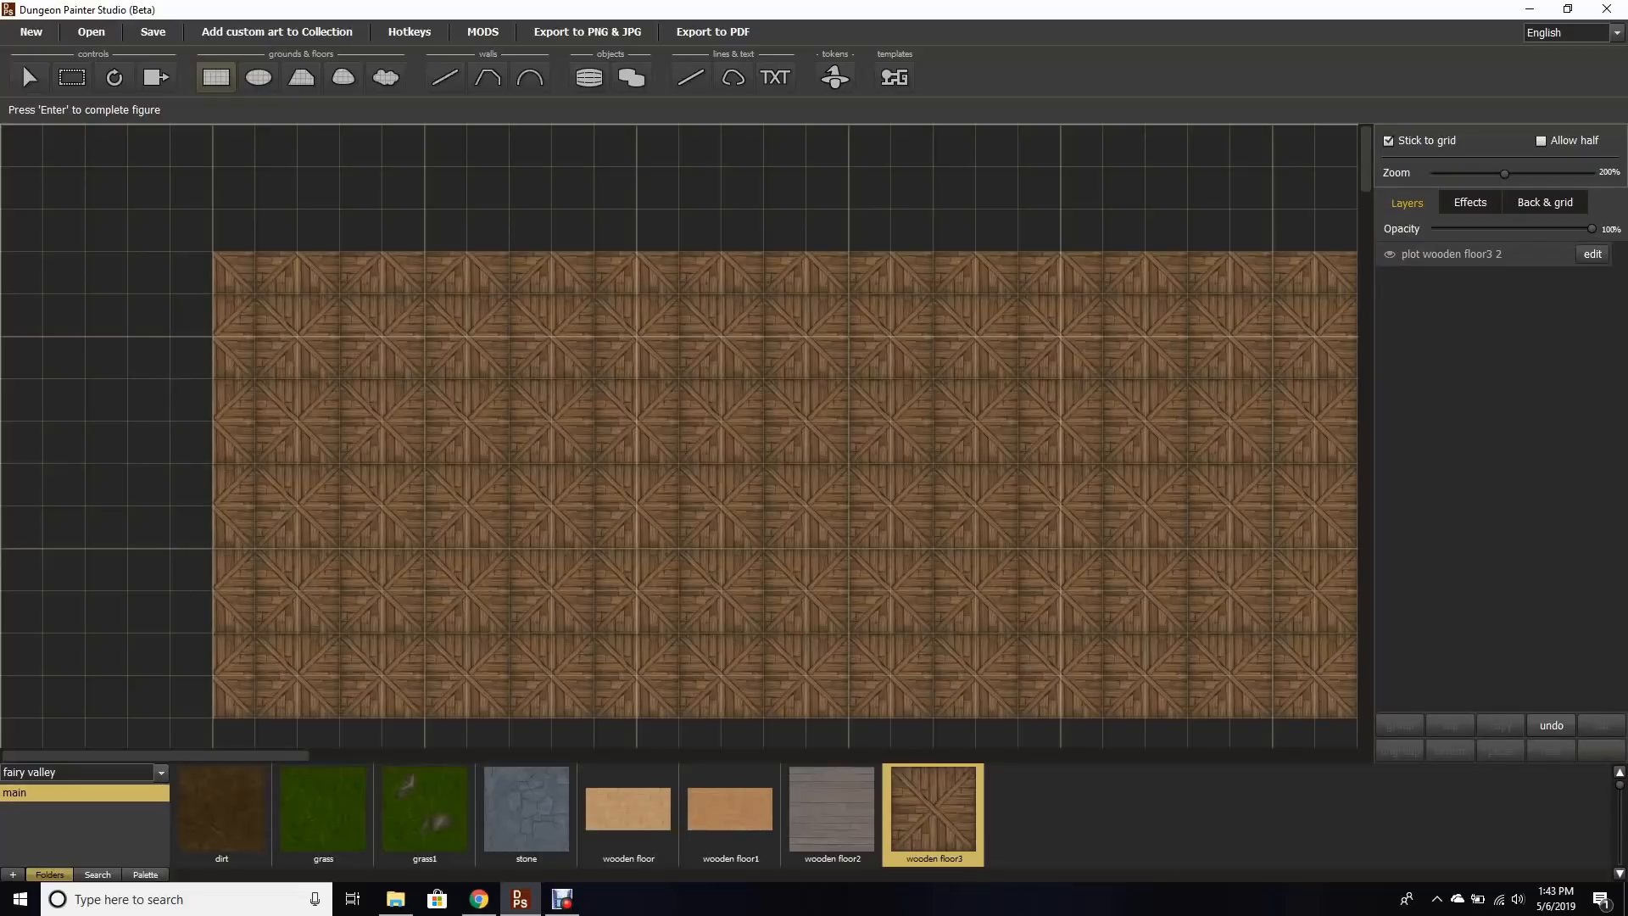
# Step: Edit the floor layer, preview stone, dirt and wooden floor1 textures, keep wooden floor3, and rename it Base floor
pyautogui.click(1473, 254)
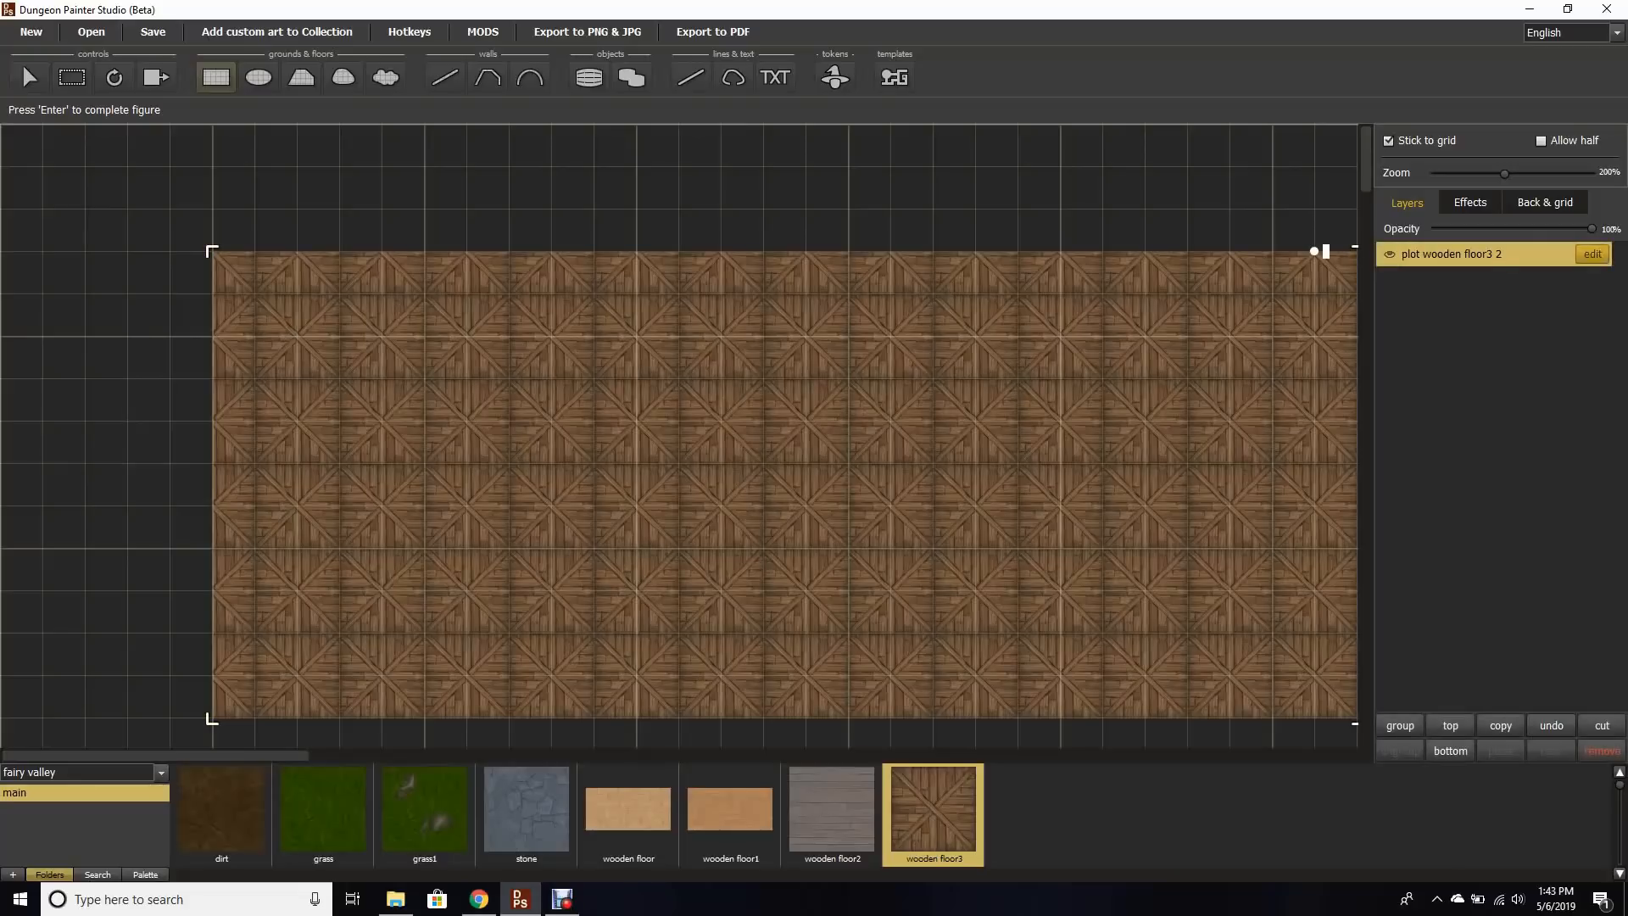
pyautogui.click(1592, 255)
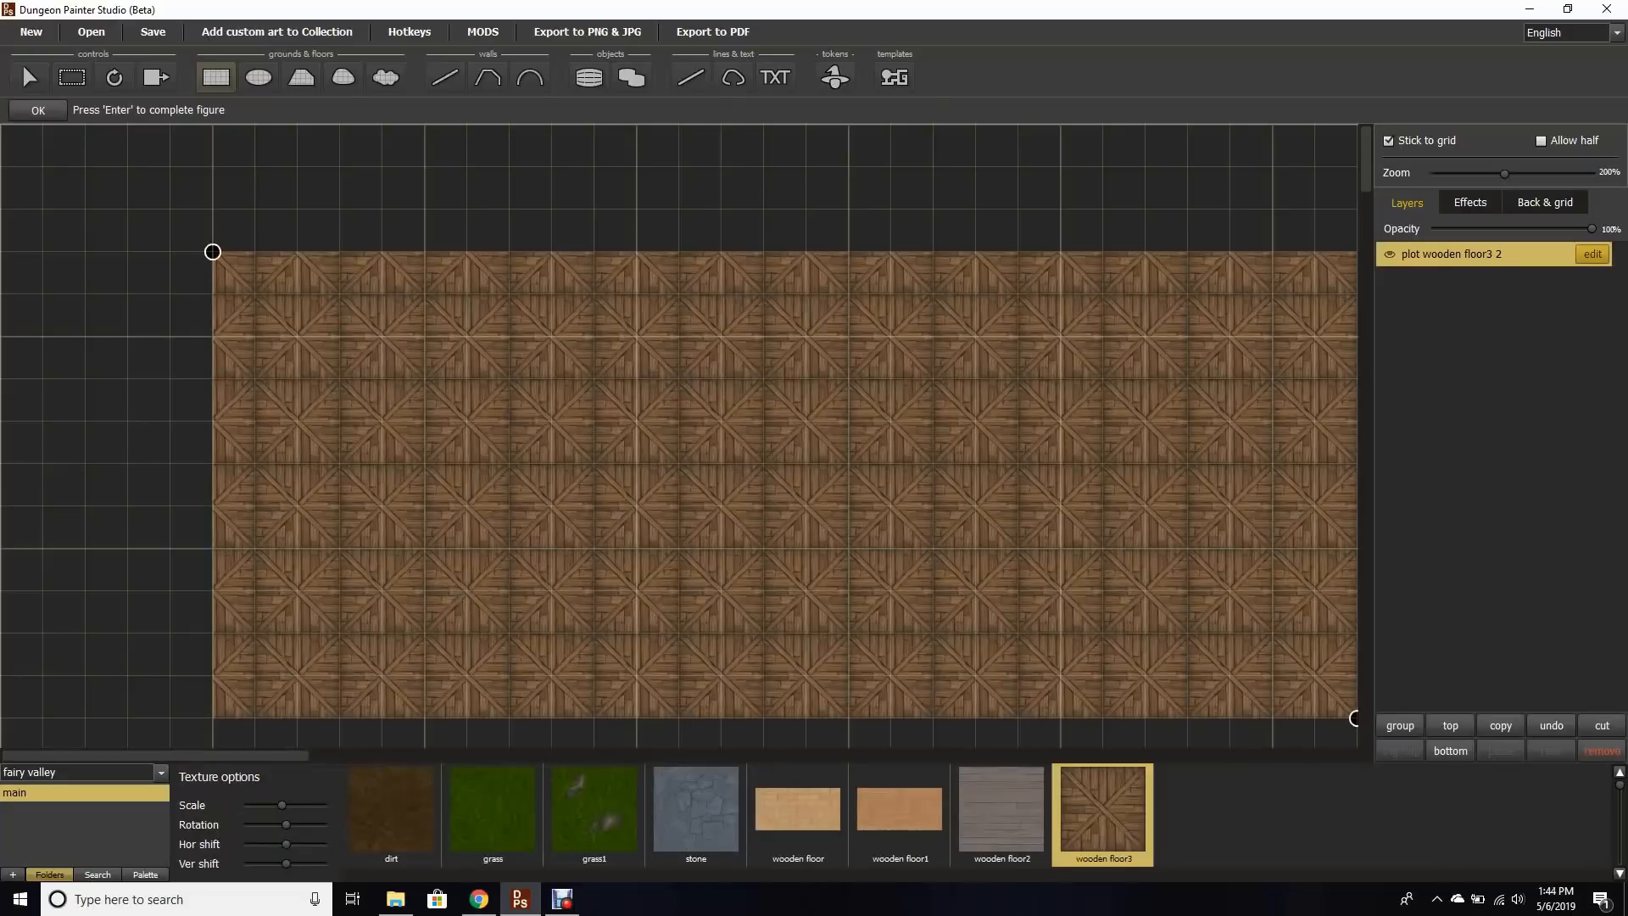
pyautogui.click(695, 811)
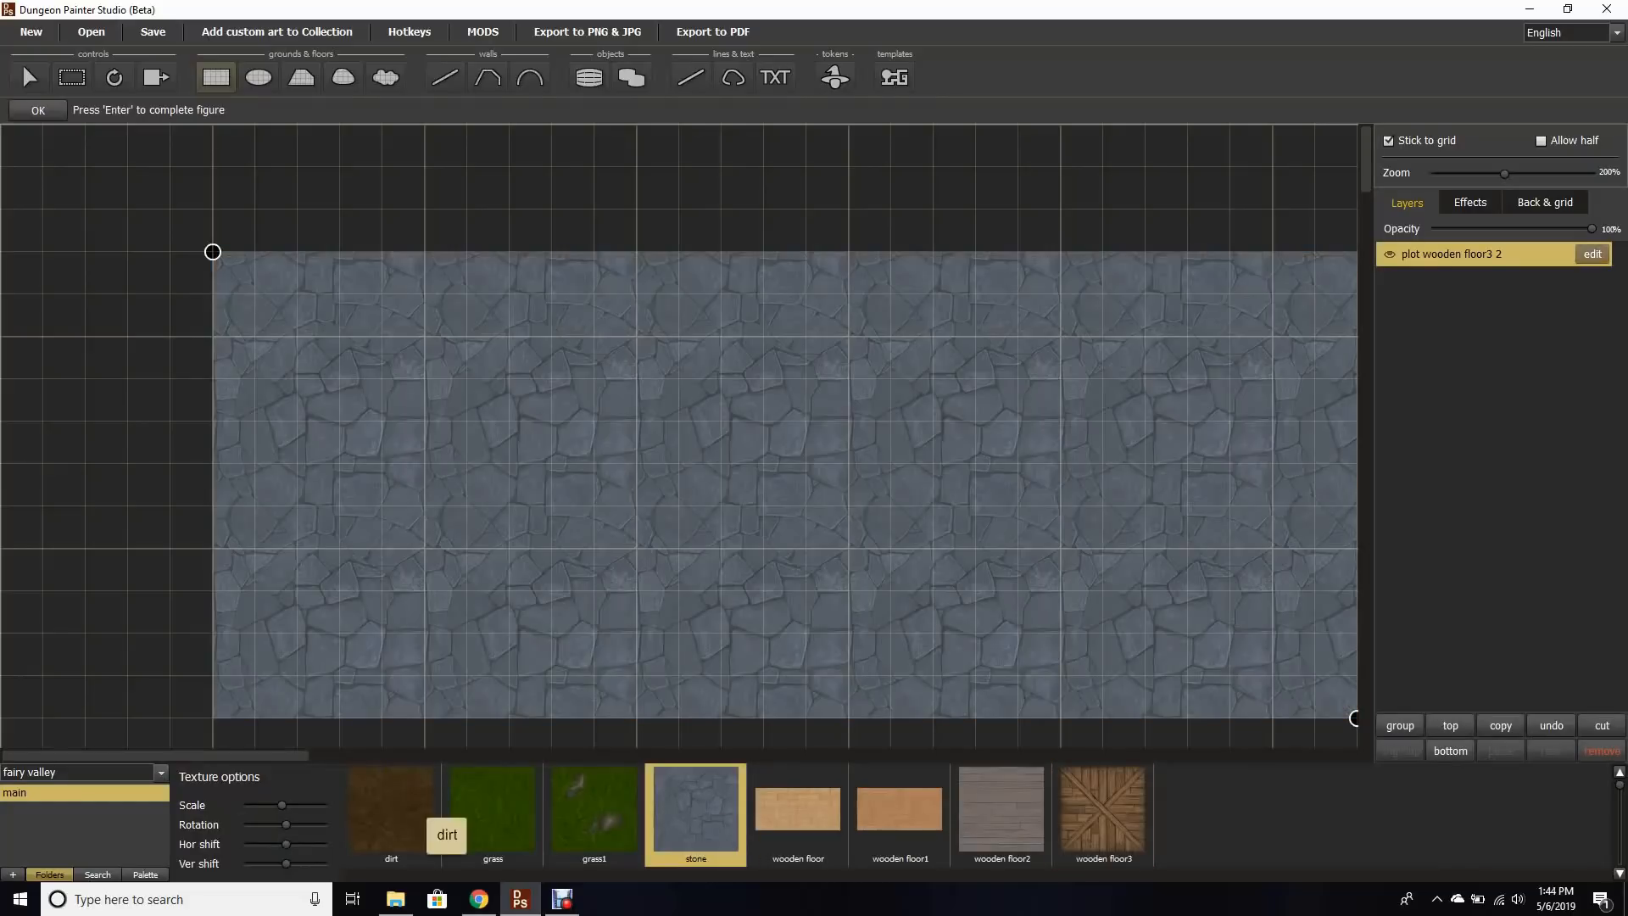
pyautogui.click(417, 815)
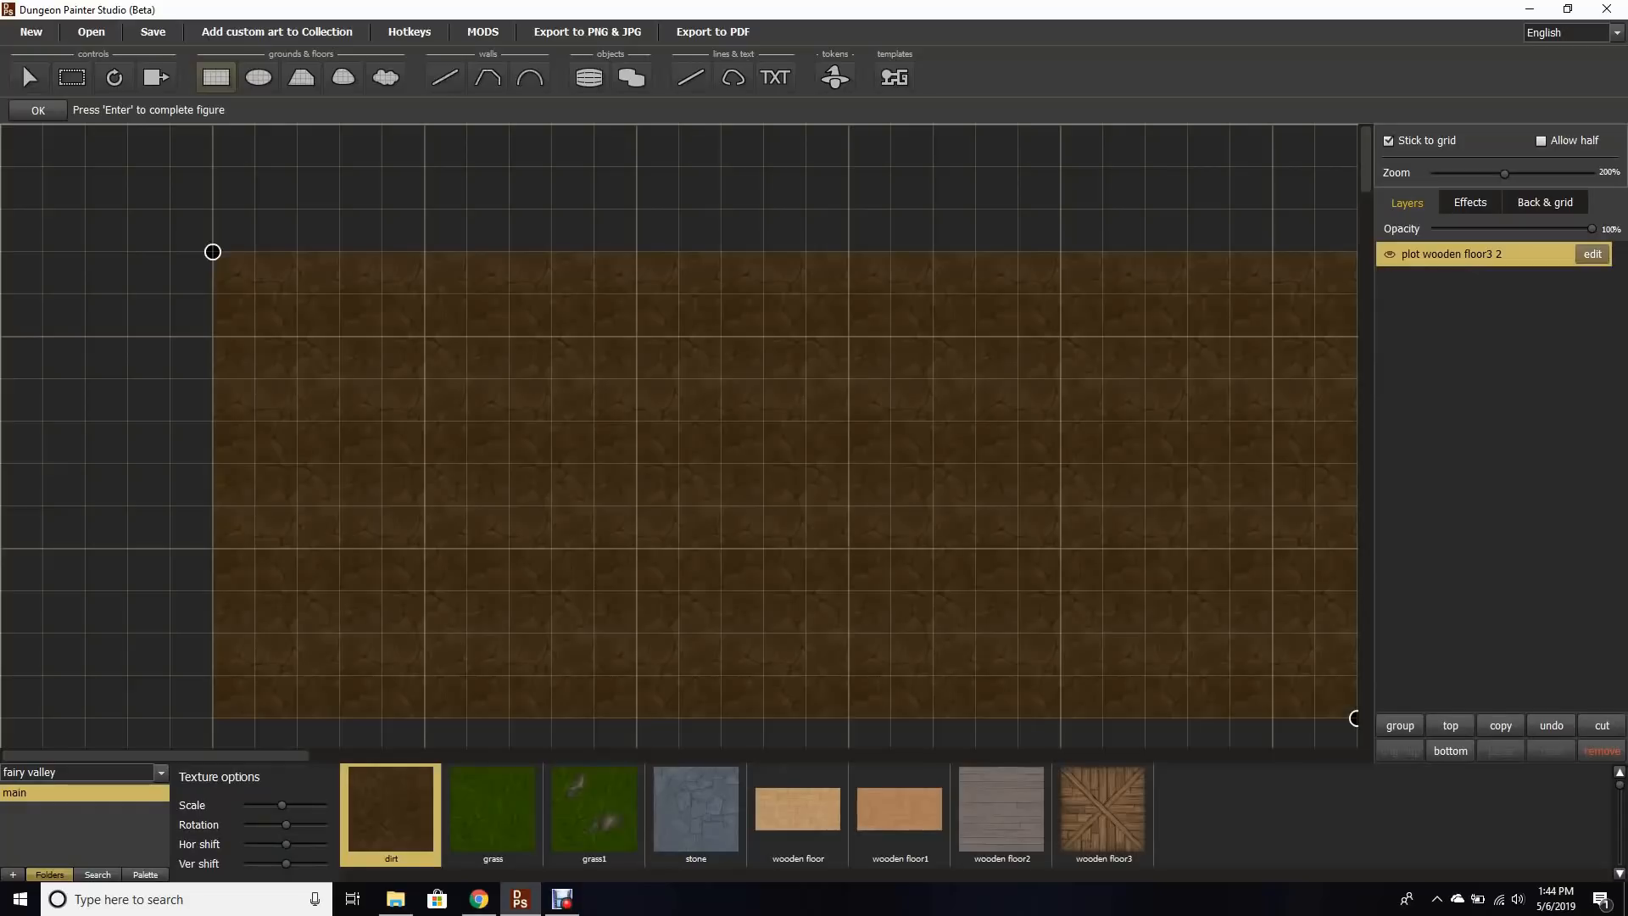
pyautogui.click(918, 817)
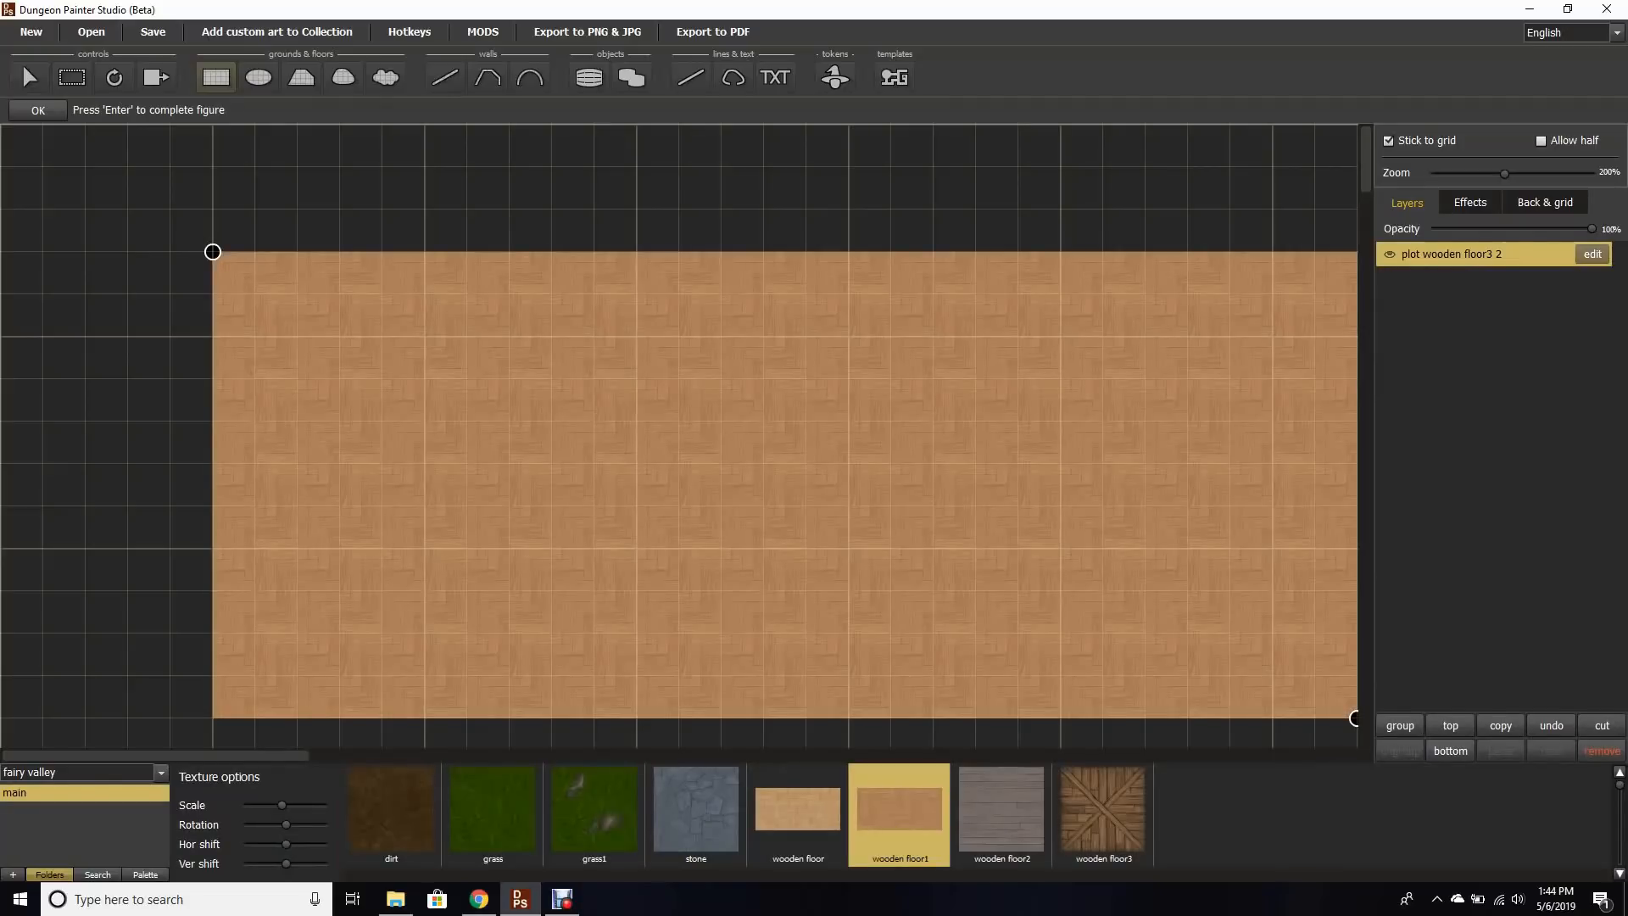
pyautogui.click(1102, 809)
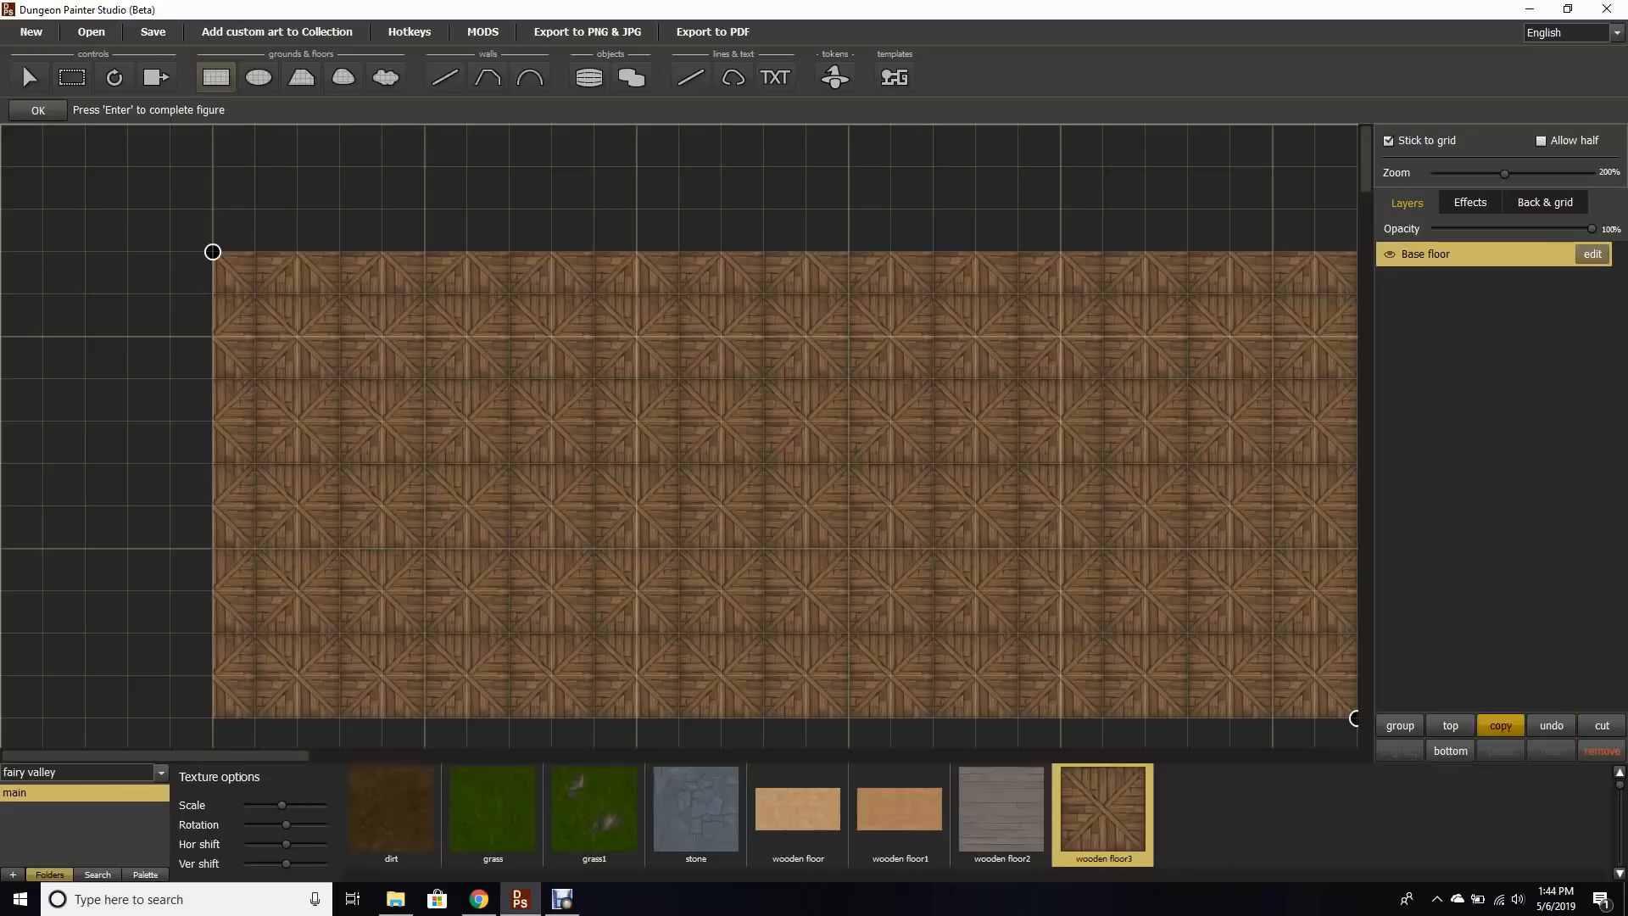
# Step: Copy and paste the Base floor, then move the copy directly below the original to extend the floor
pyautogui.click(1500, 725)
pyautogui.click(1501, 750)
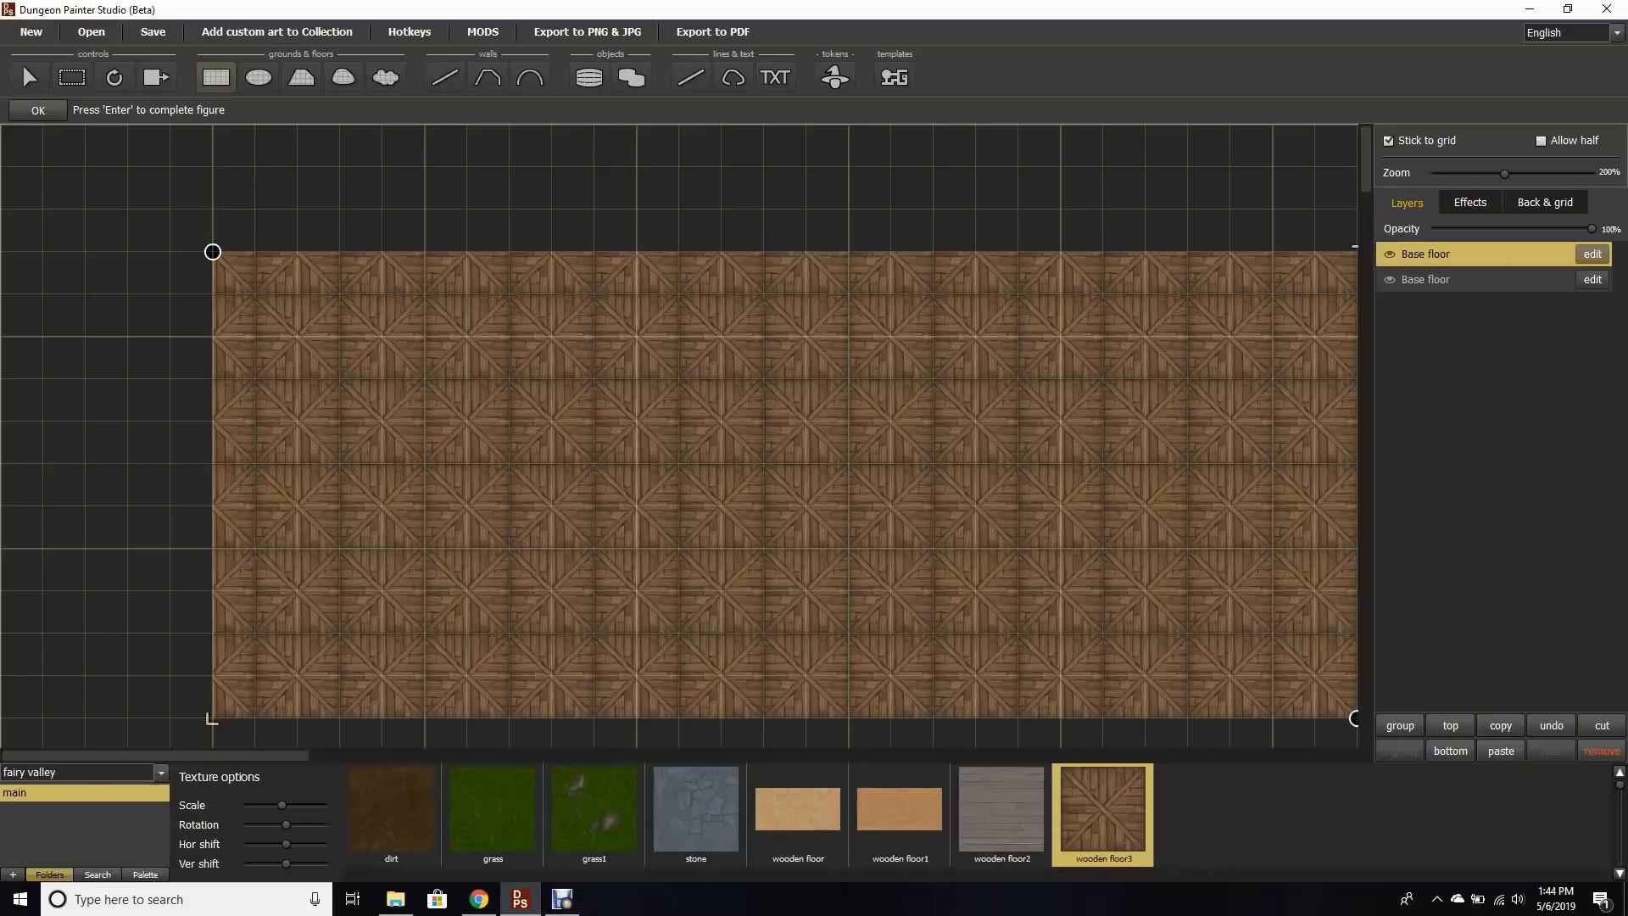
pyautogui.click(29, 77)
pyautogui.moveTo(407, 373); pyautogui.dragTo(582, 591)
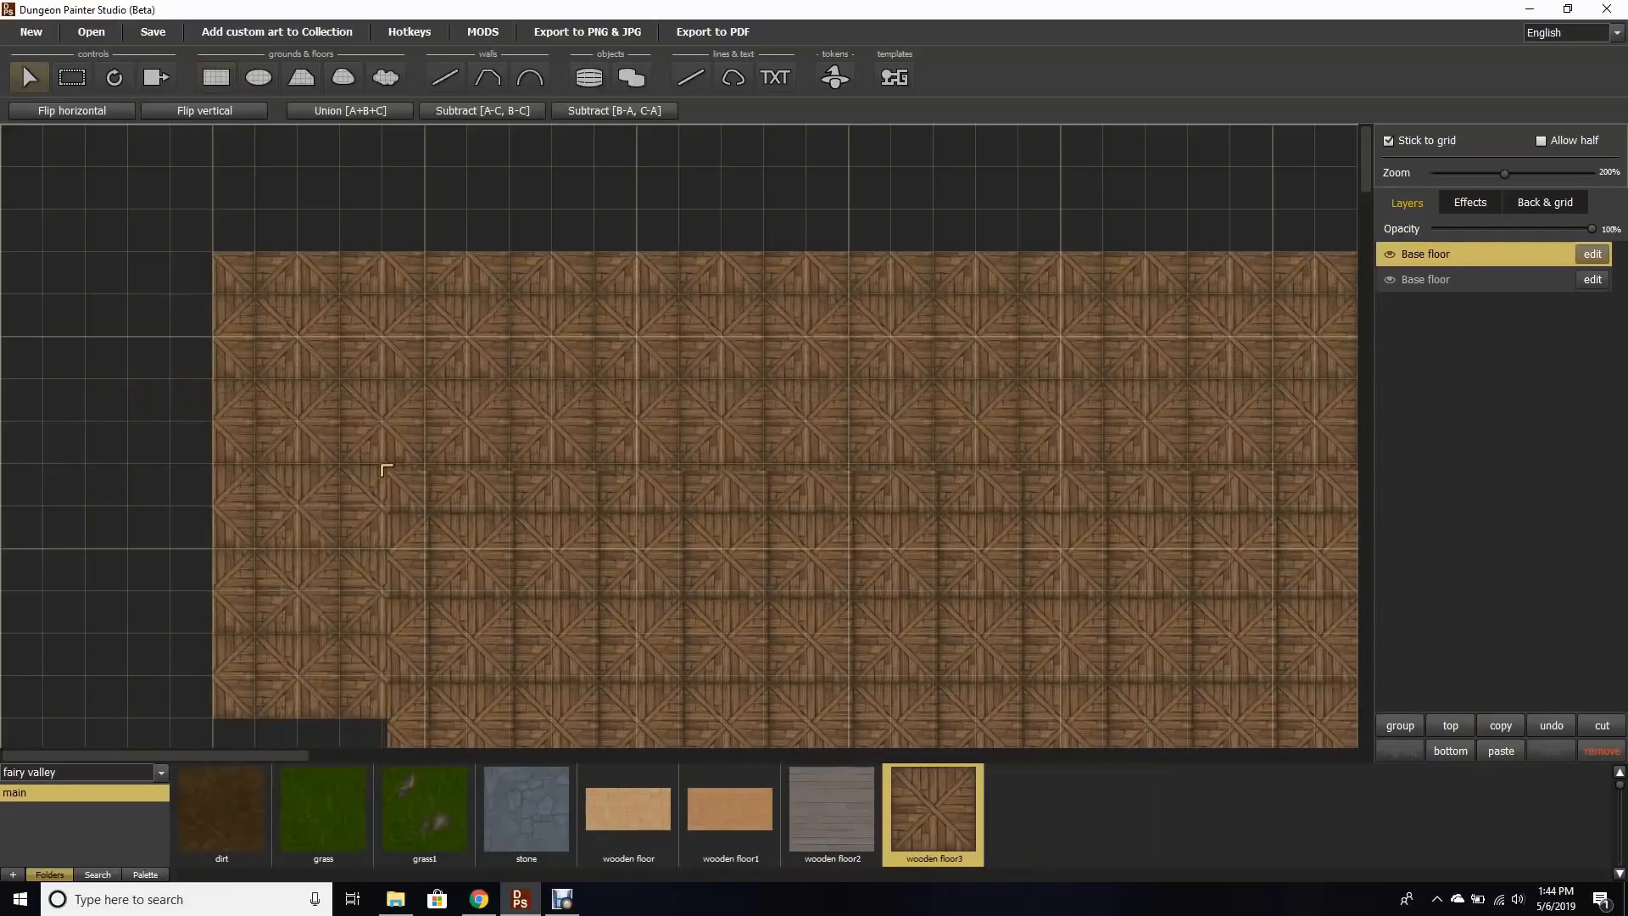
pyautogui.moveTo(386, 468); pyautogui.dragTo(296, 675)
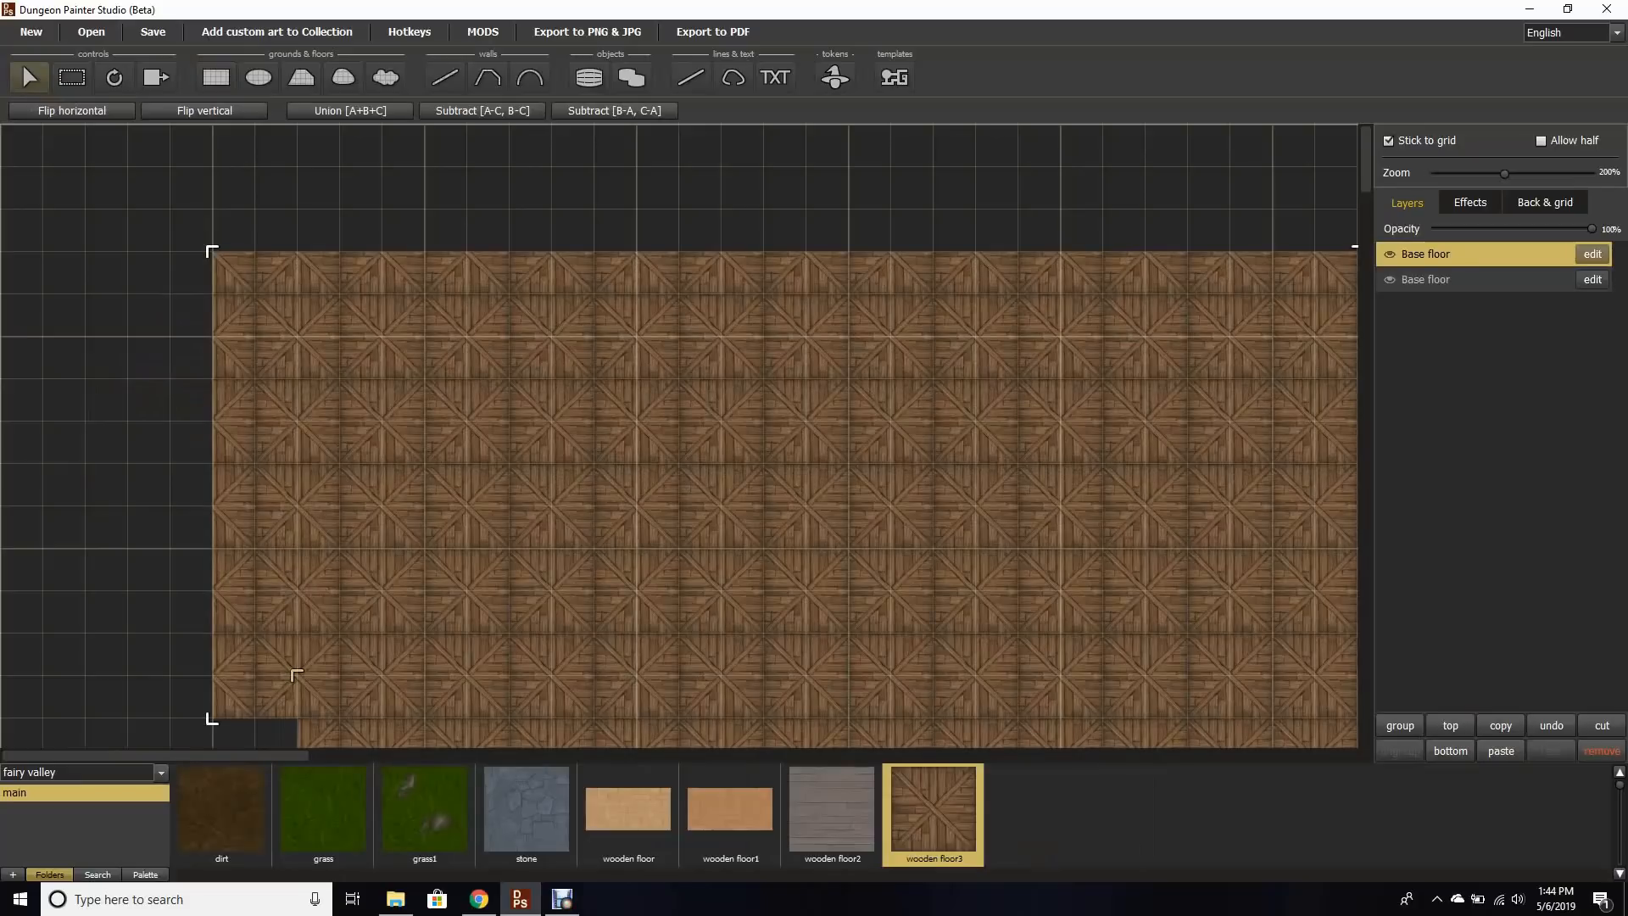
pyautogui.moveTo(1503, 174); pyautogui.dragTo(1459, 174)
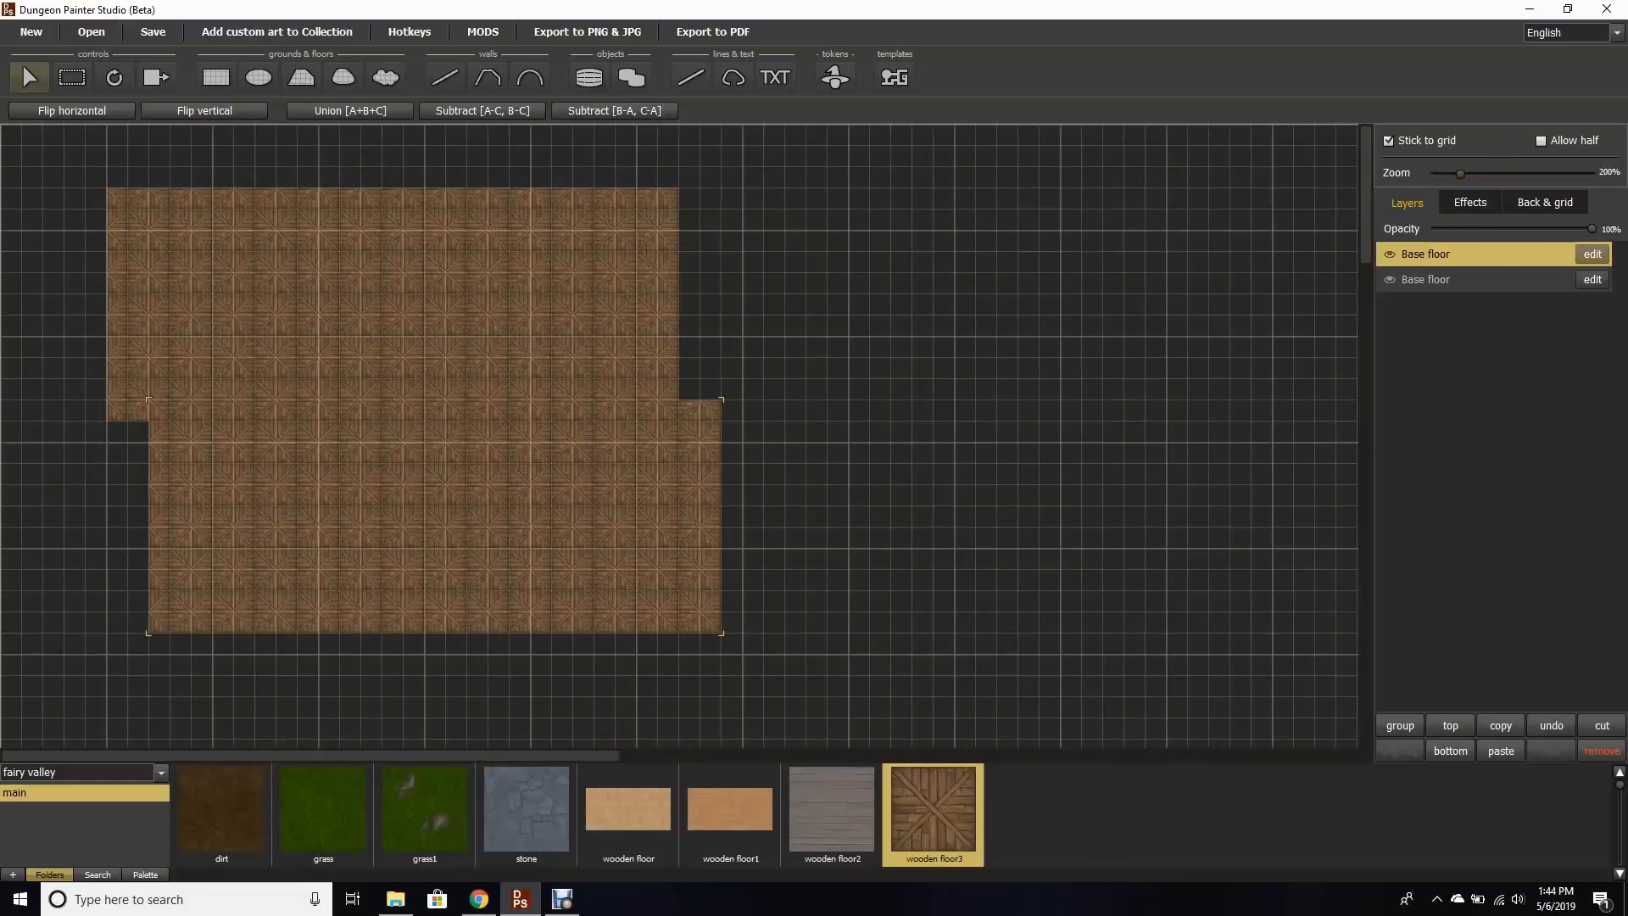
pyautogui.moveTo(434, 515); pyautogui.dragTo(391, 519)
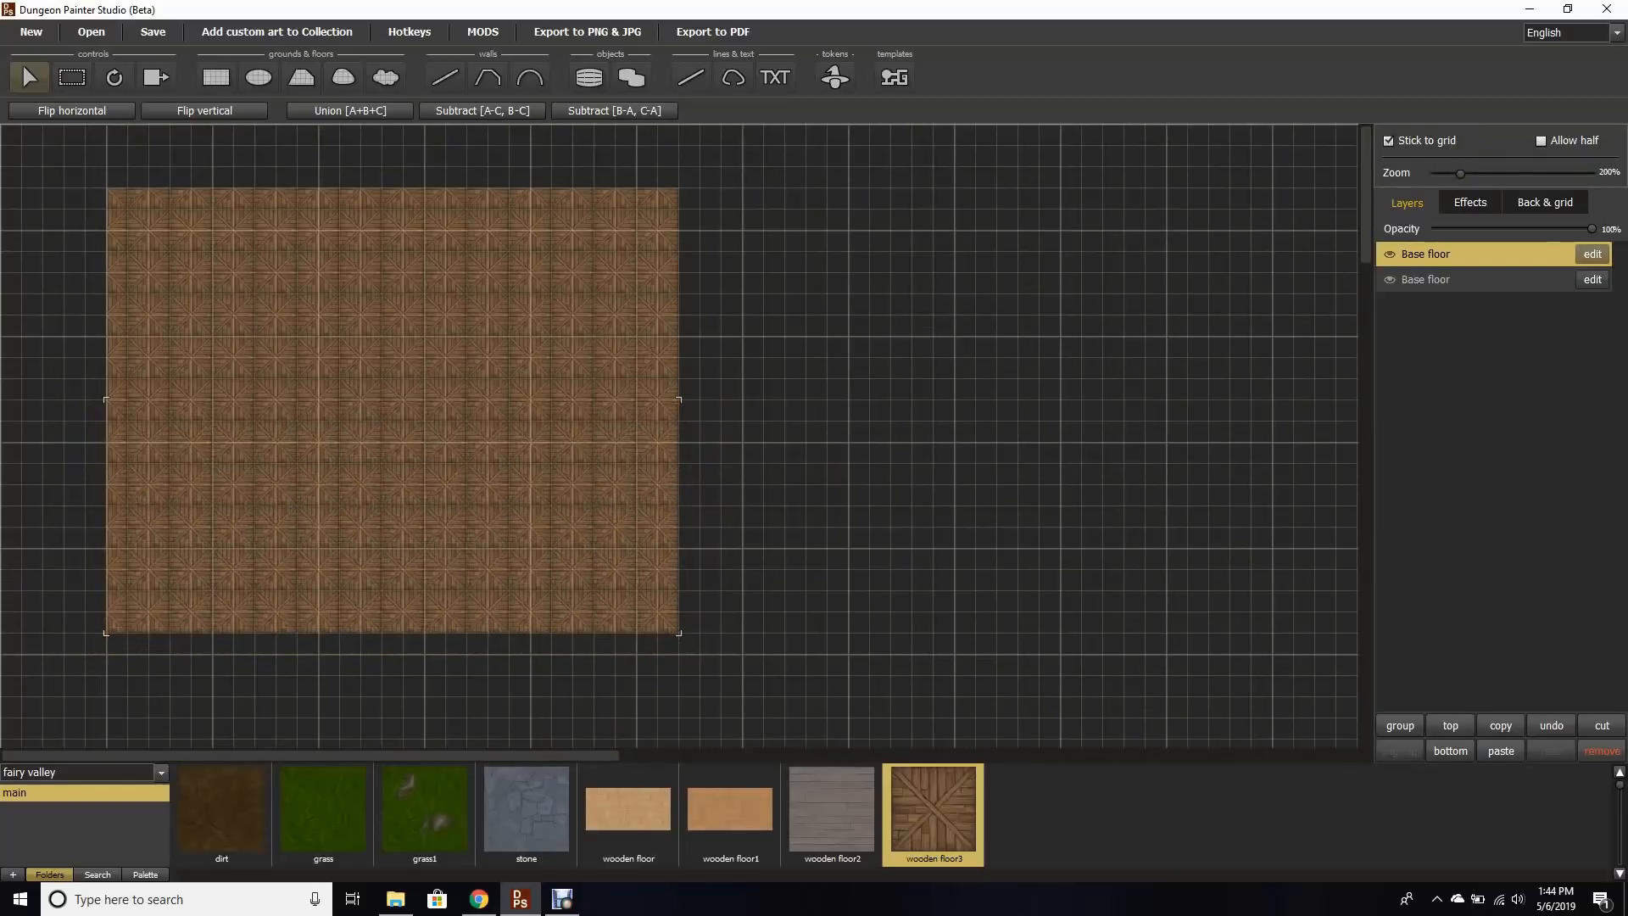
# Step: Select both Base floor pieces and group them together
pyautogui.keyDown('shift'); pyautogui.click(391, 339); pyautogui.keyUp('shift')
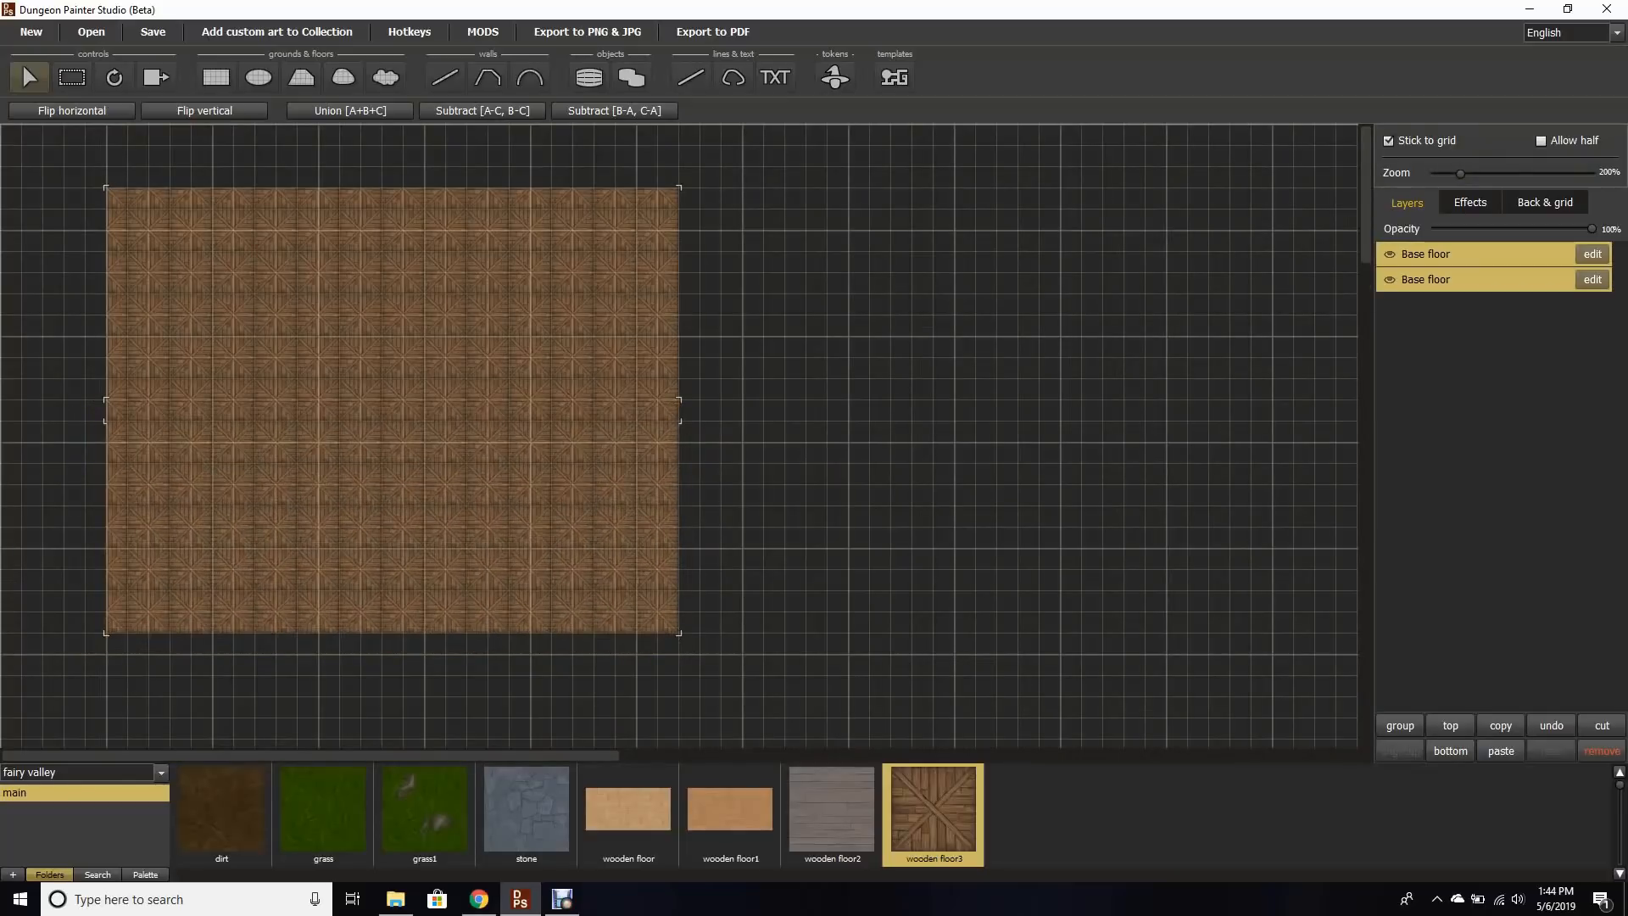
pyautogui.click(1400, 725)
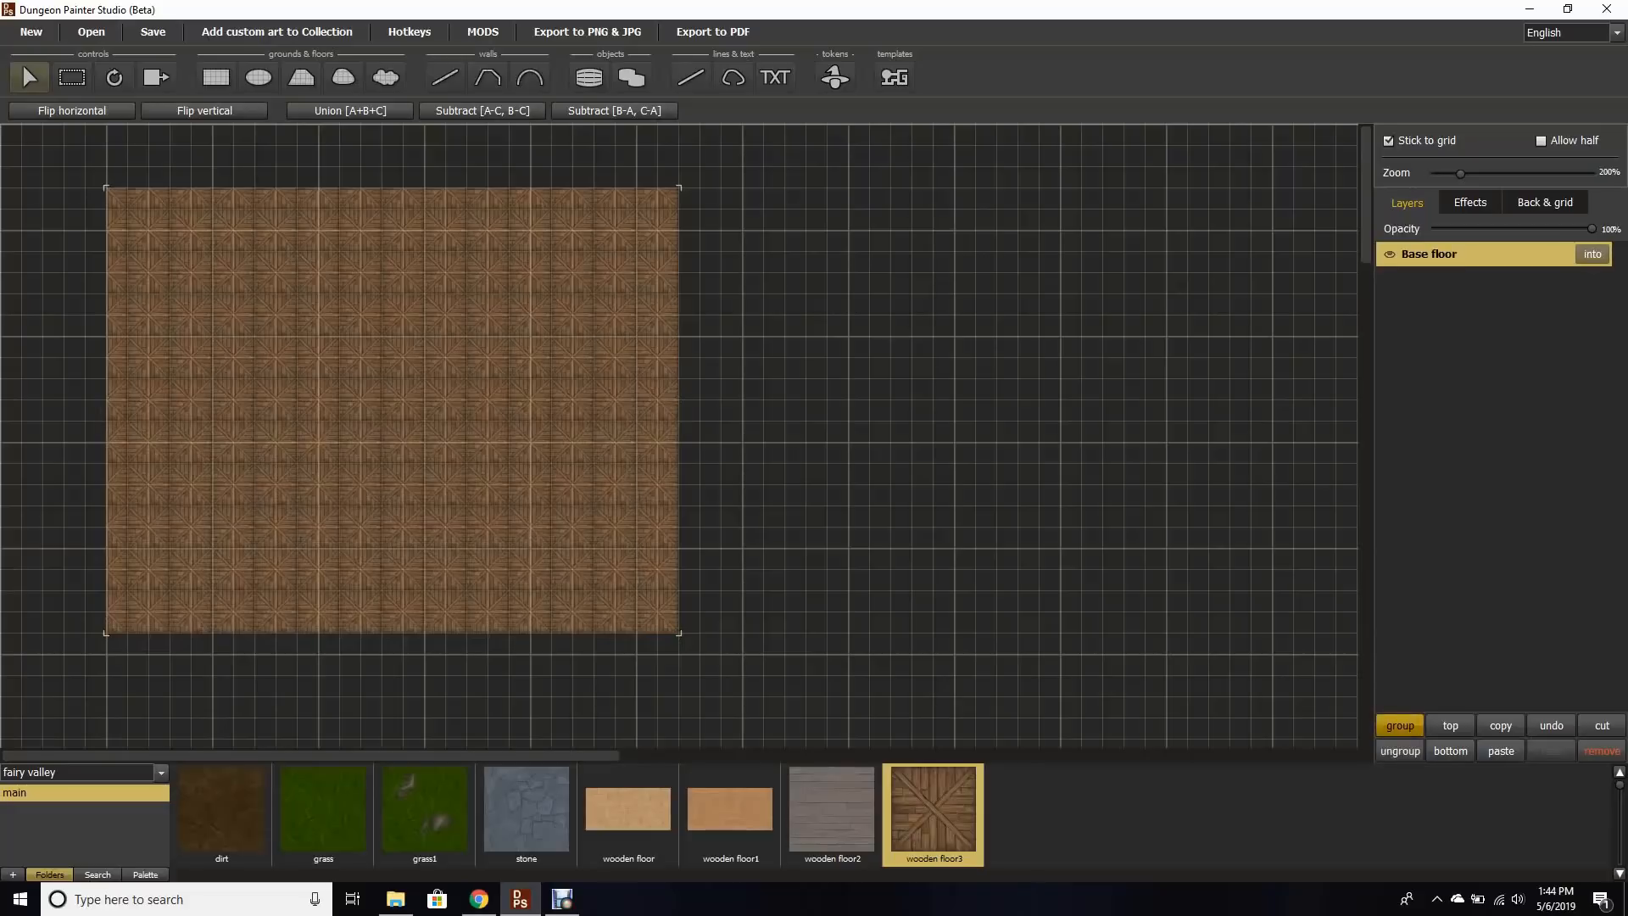
# Step: Place six armchairs in two rows of three, rotating the upper row's chairs 180° to face the lower row
pyautogui.moveTo(392, 365); pyautogui.dragTo(518, 408)
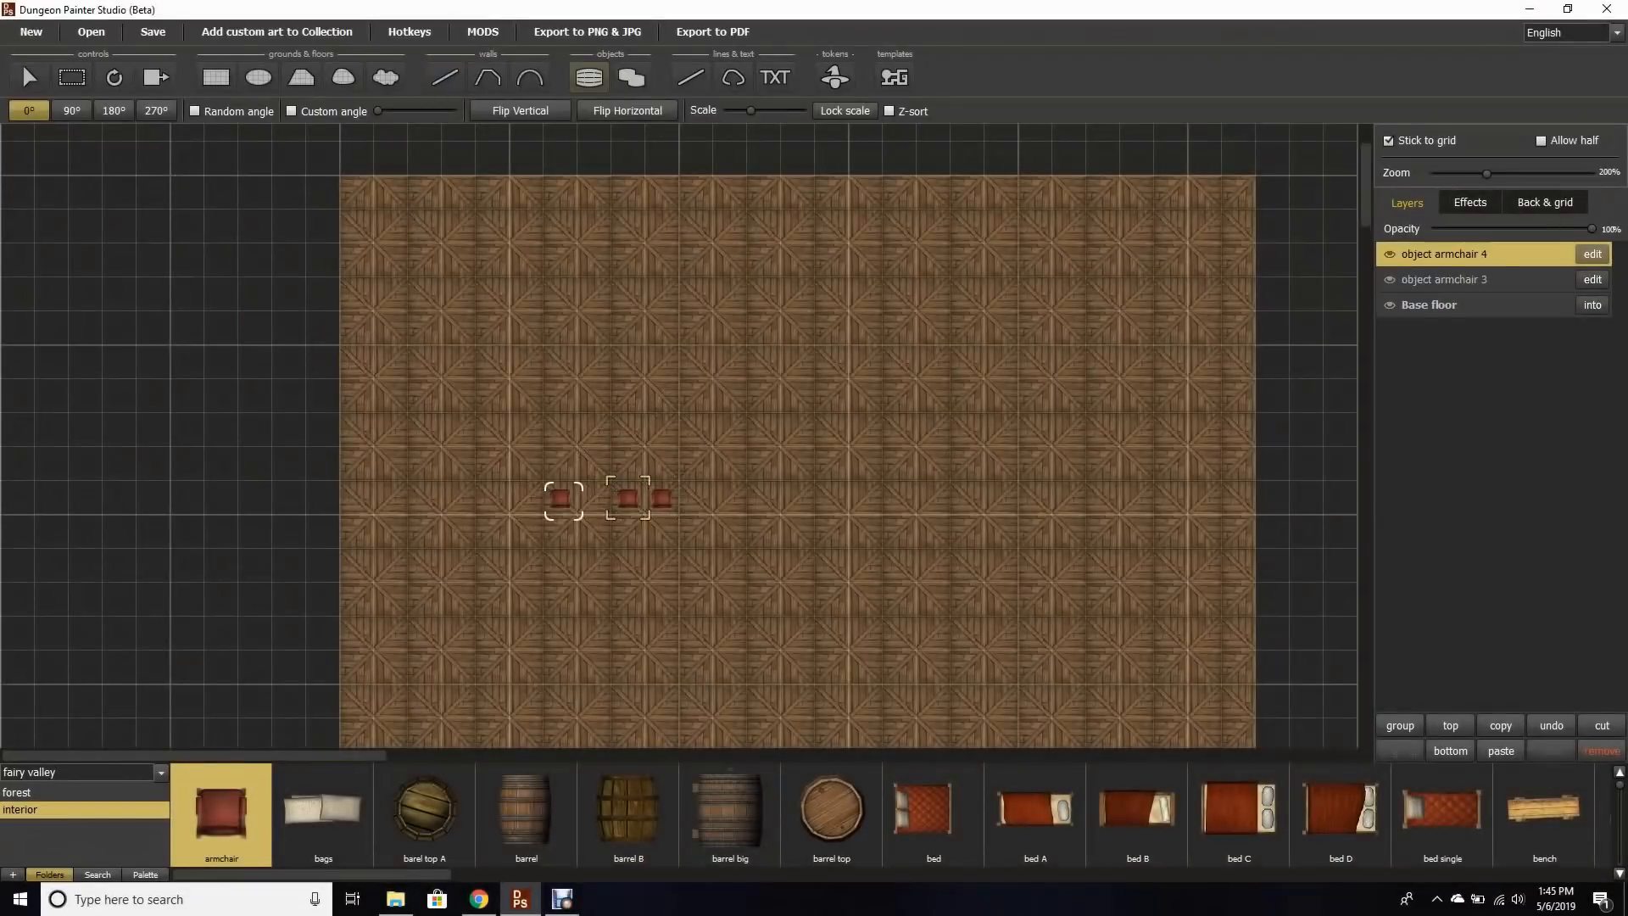
pyautogui.click(594, 498)
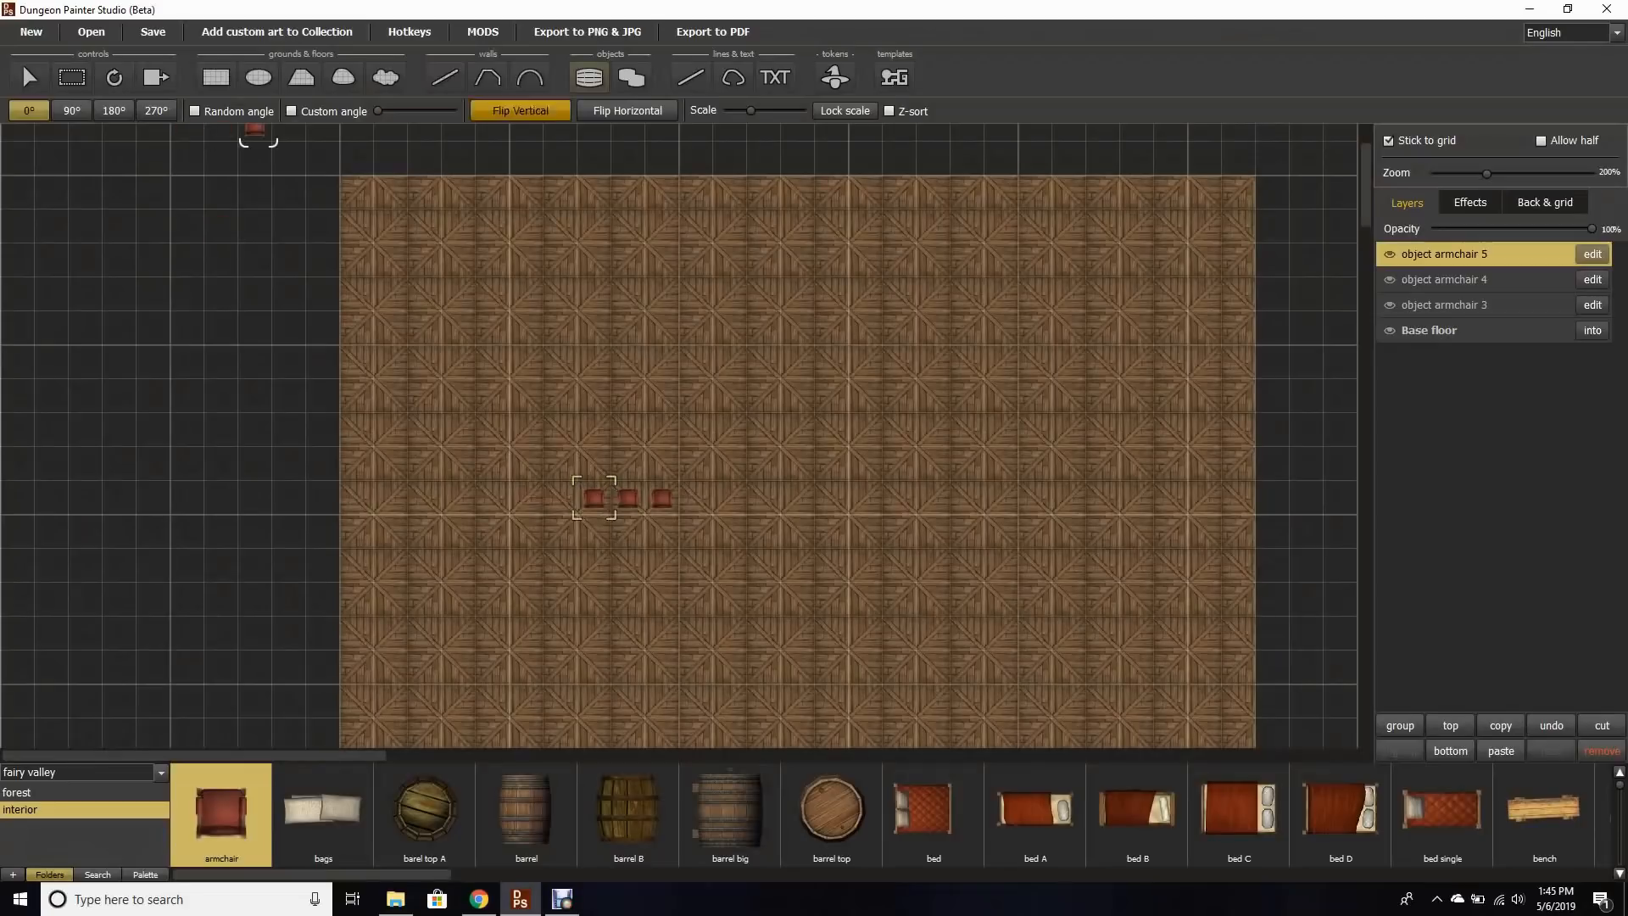
pyautogui.click(156, 111)
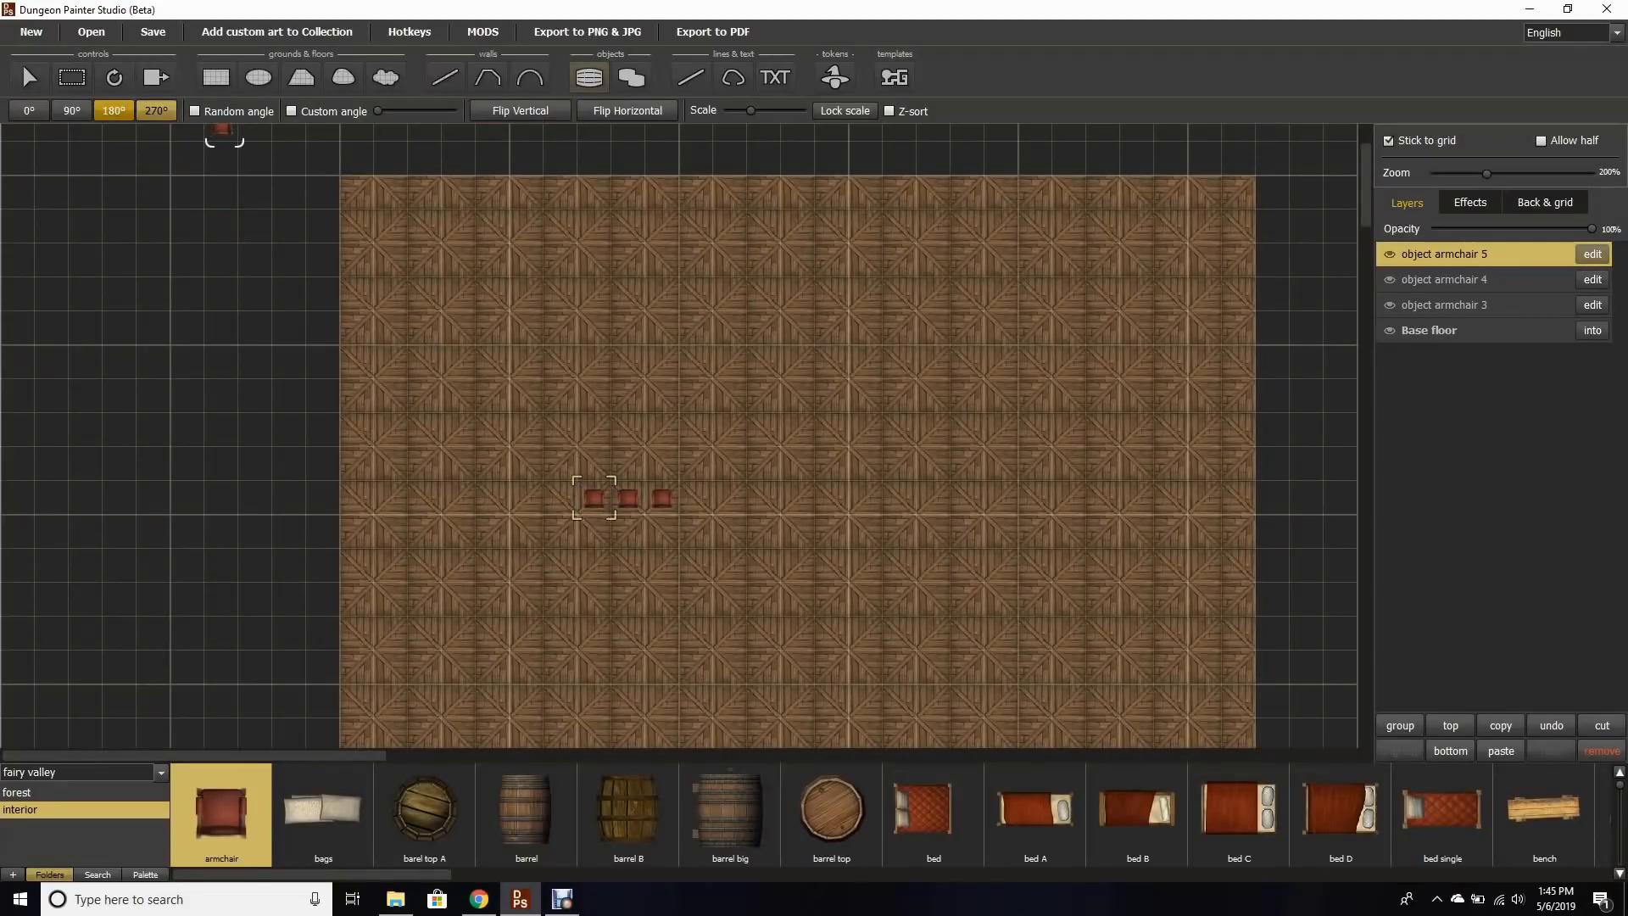
pyautogui.click(114, 110)
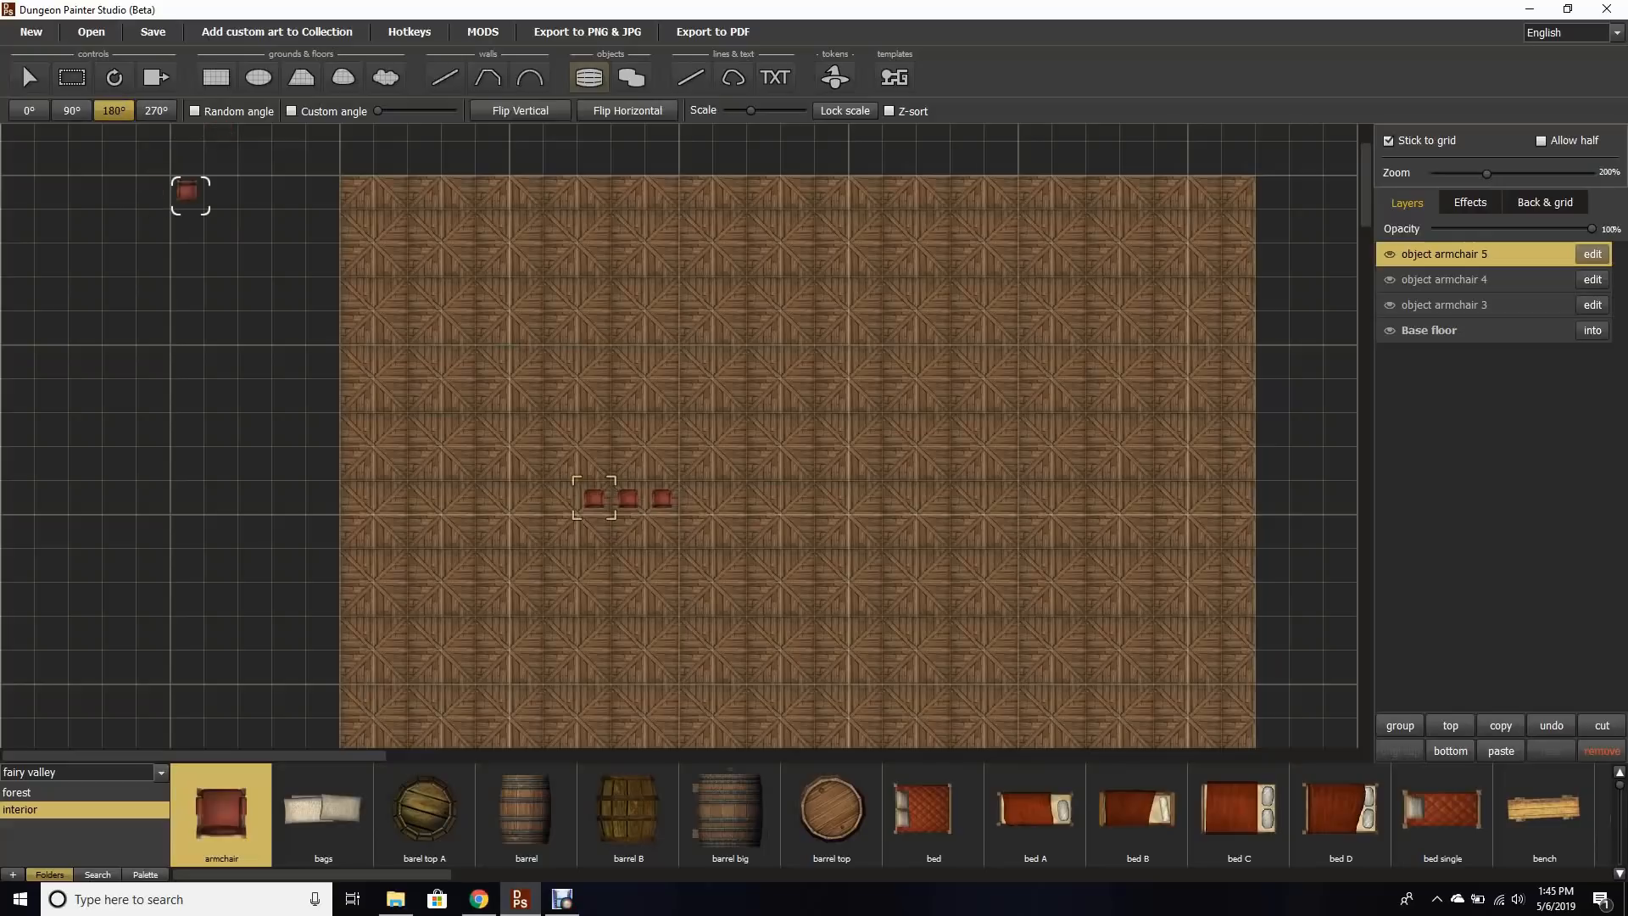
pyautogui.click(595, 428)
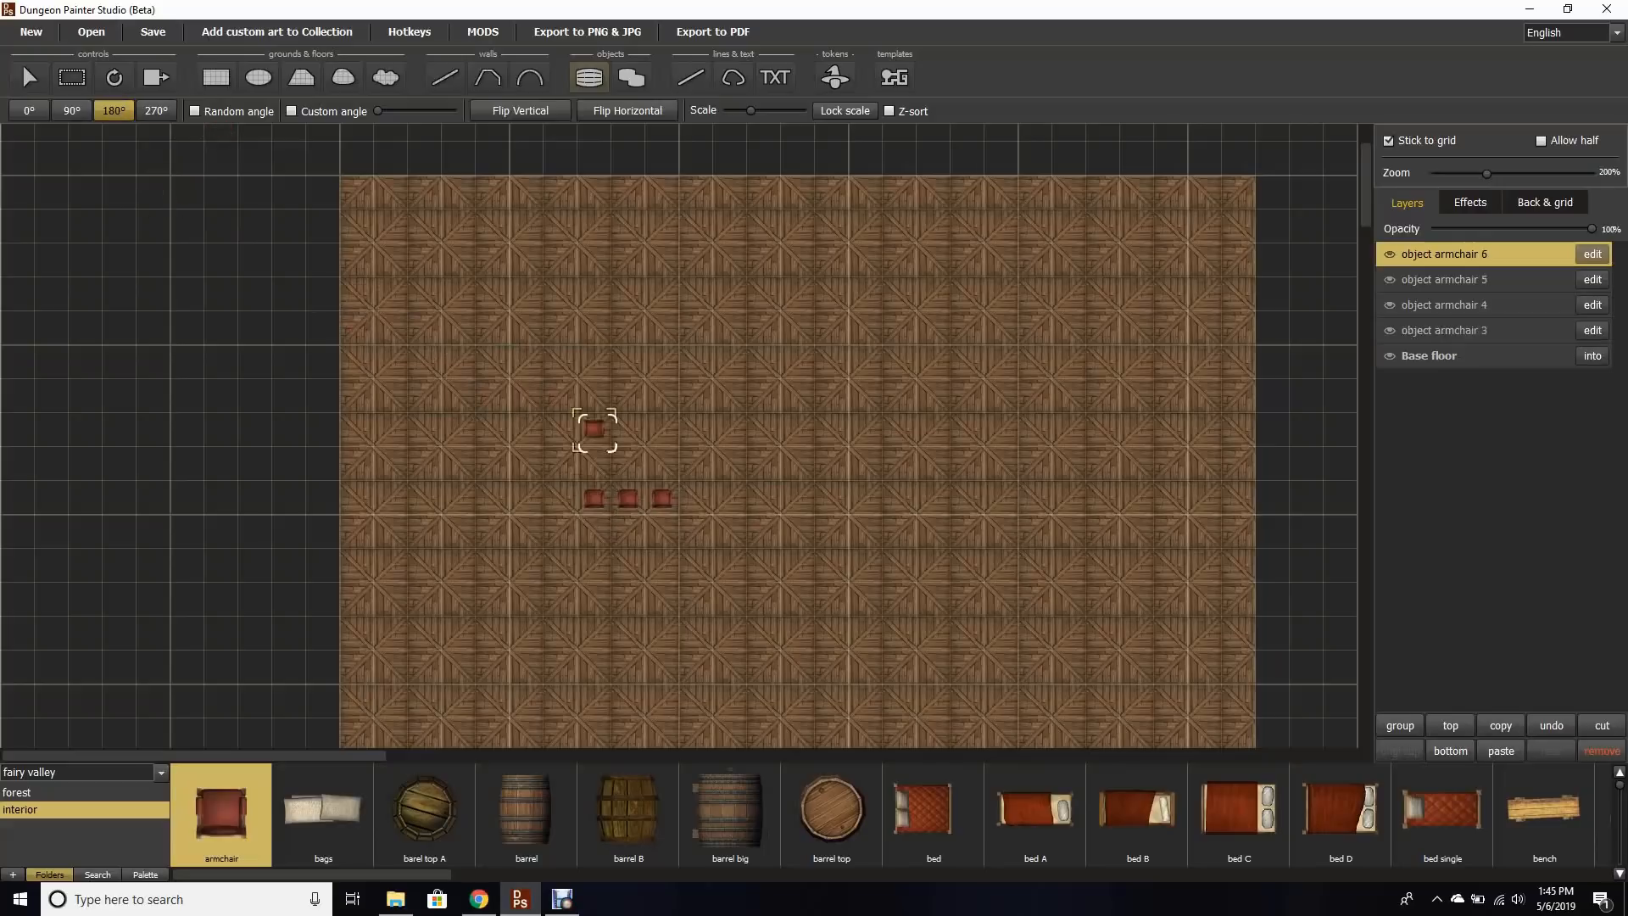
pyautogui.click(628, 428)
pyautogui.click(662, 428)
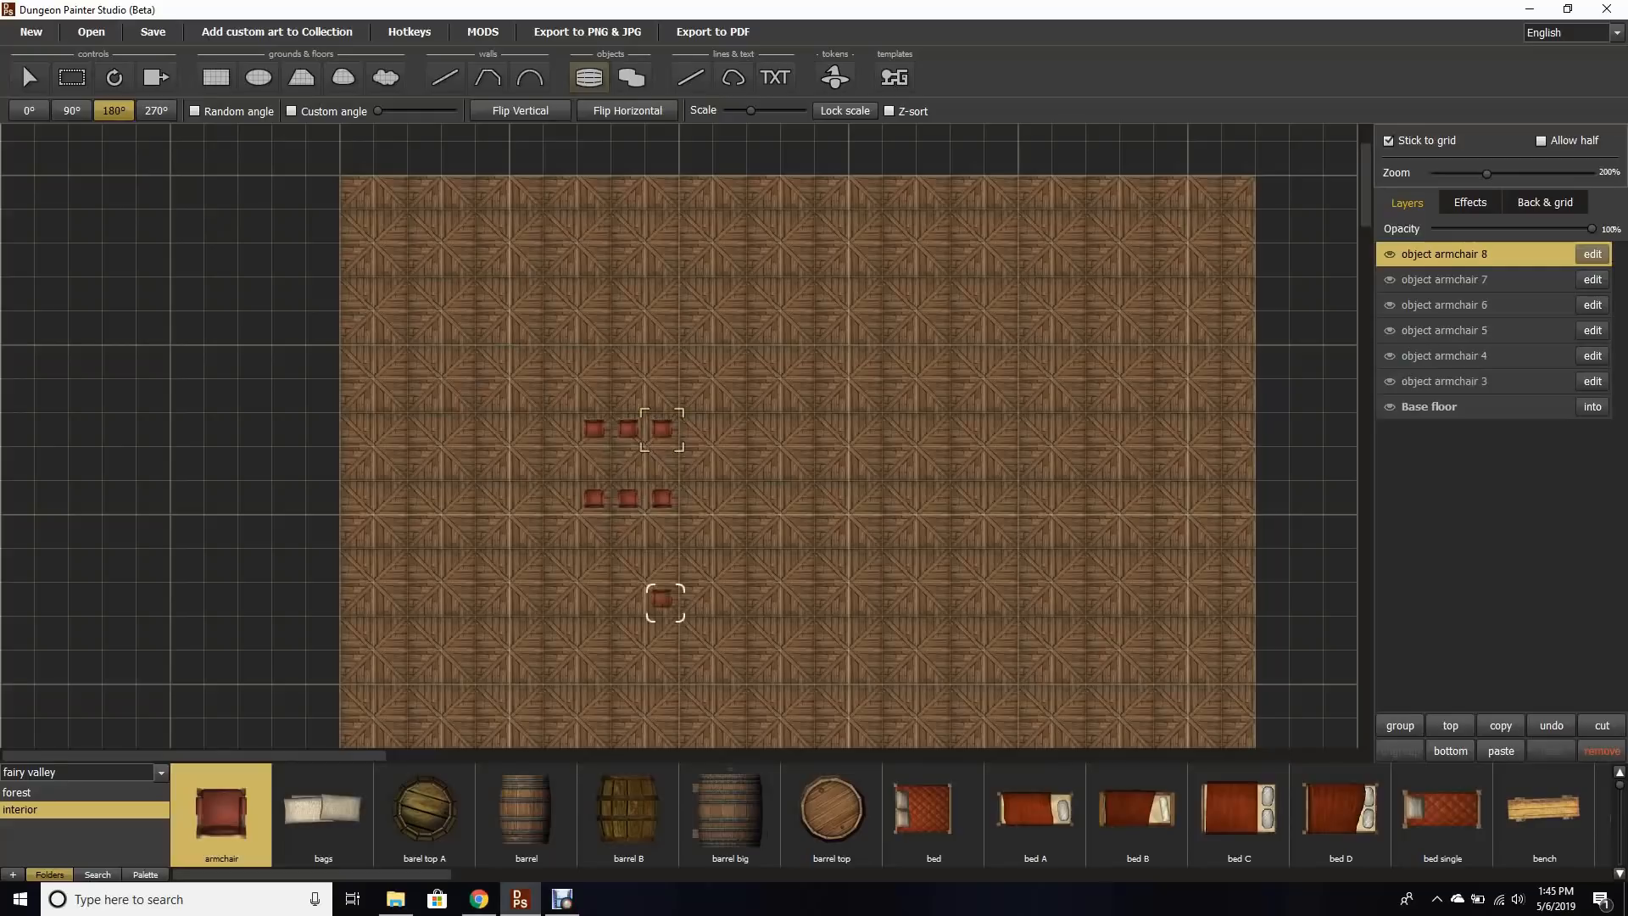
# Step: Place two table A pieces end to end between the two rows of armchairs
pyautogui.moveTo(399, 874); pyautogui.dragTo(1287, 874)
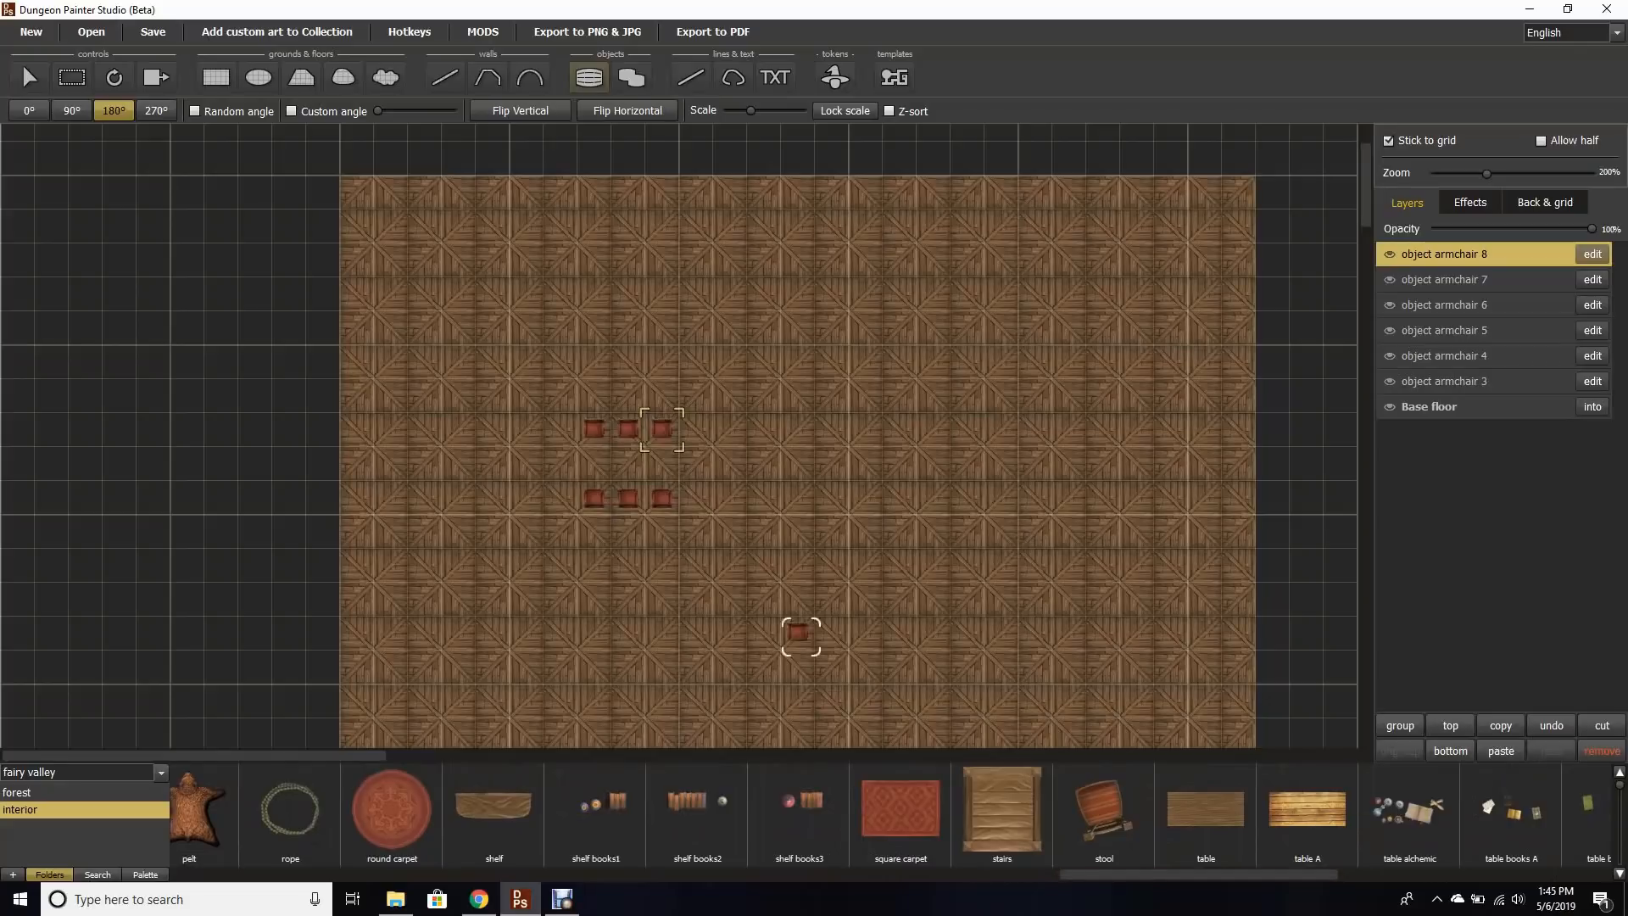
pyautogui.click(1306, 814)
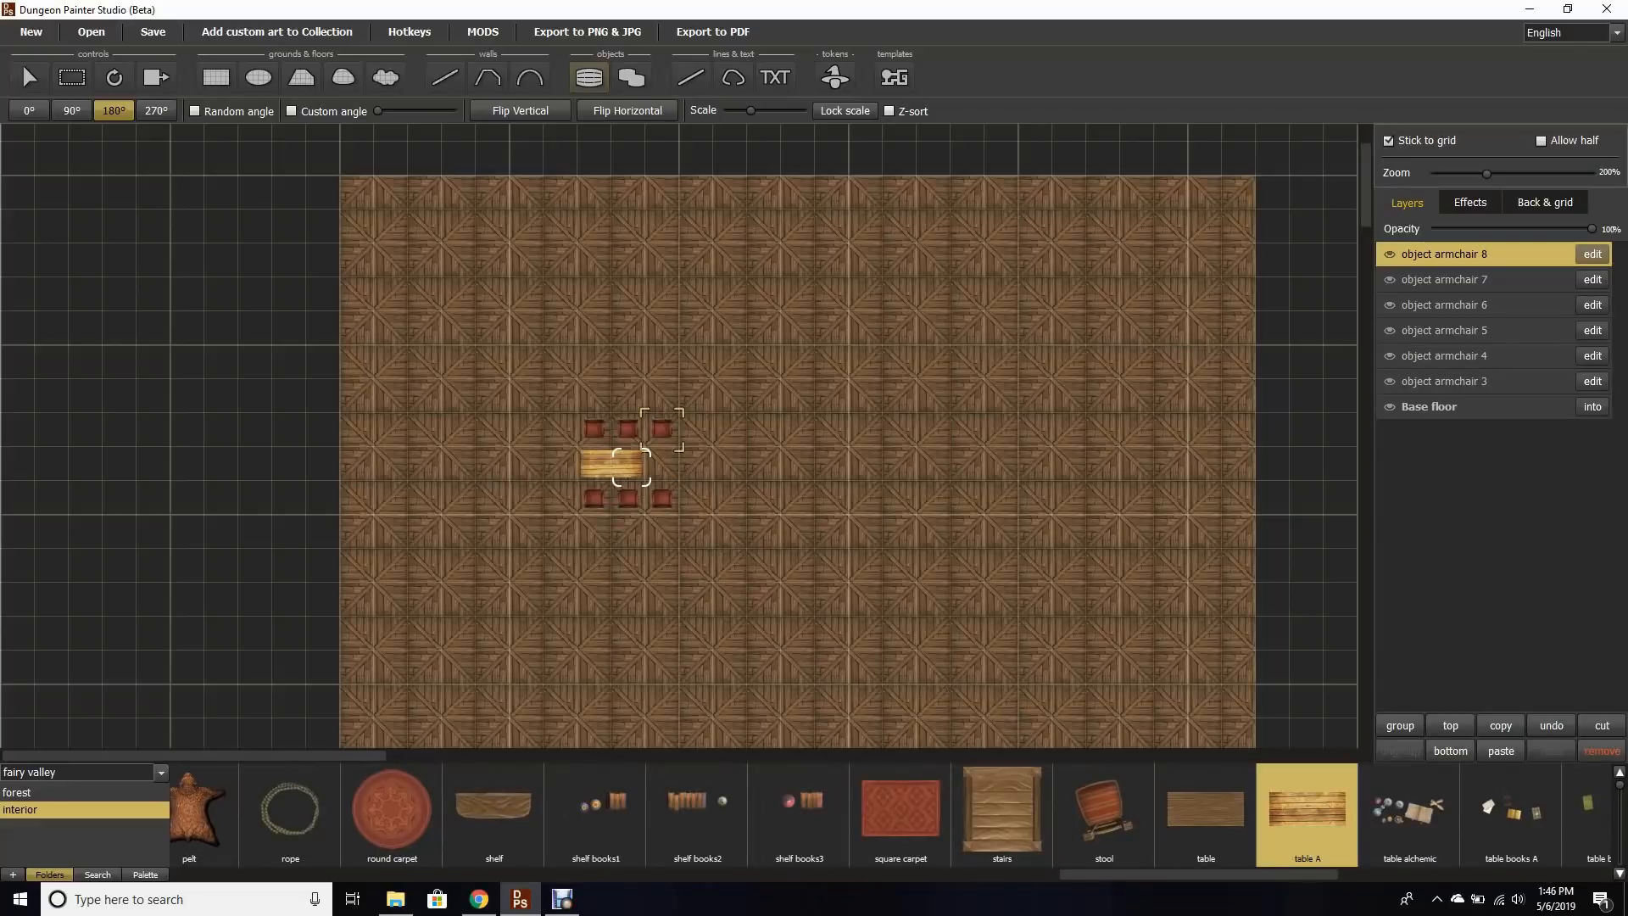
pyautogui.click(632, 466)
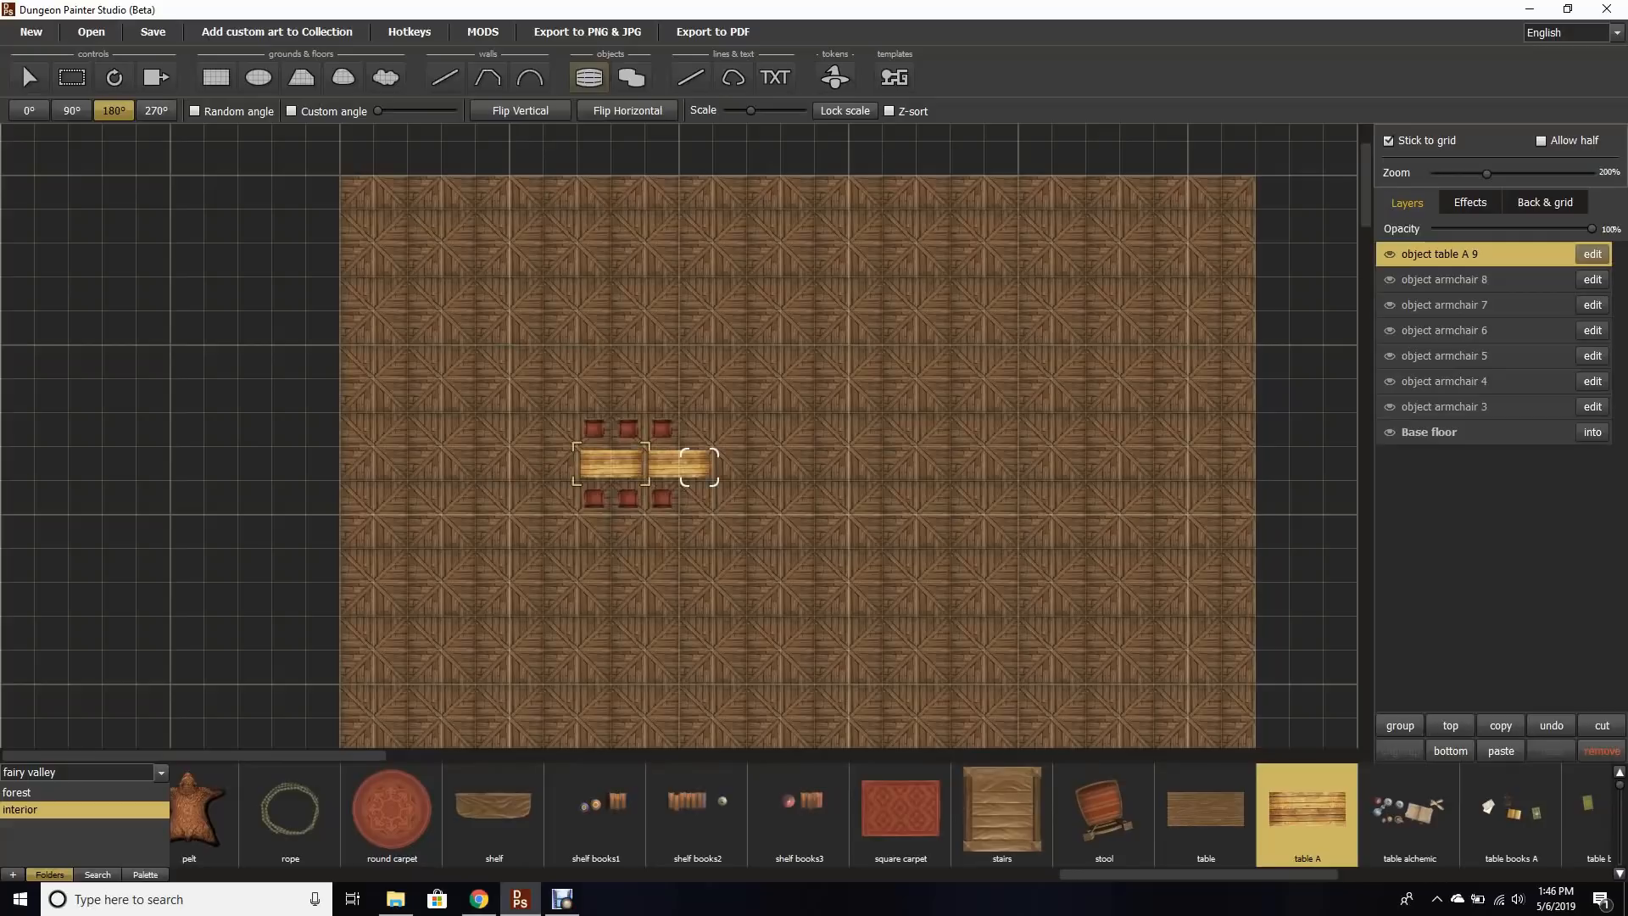
pyautogui.click(666, 466)
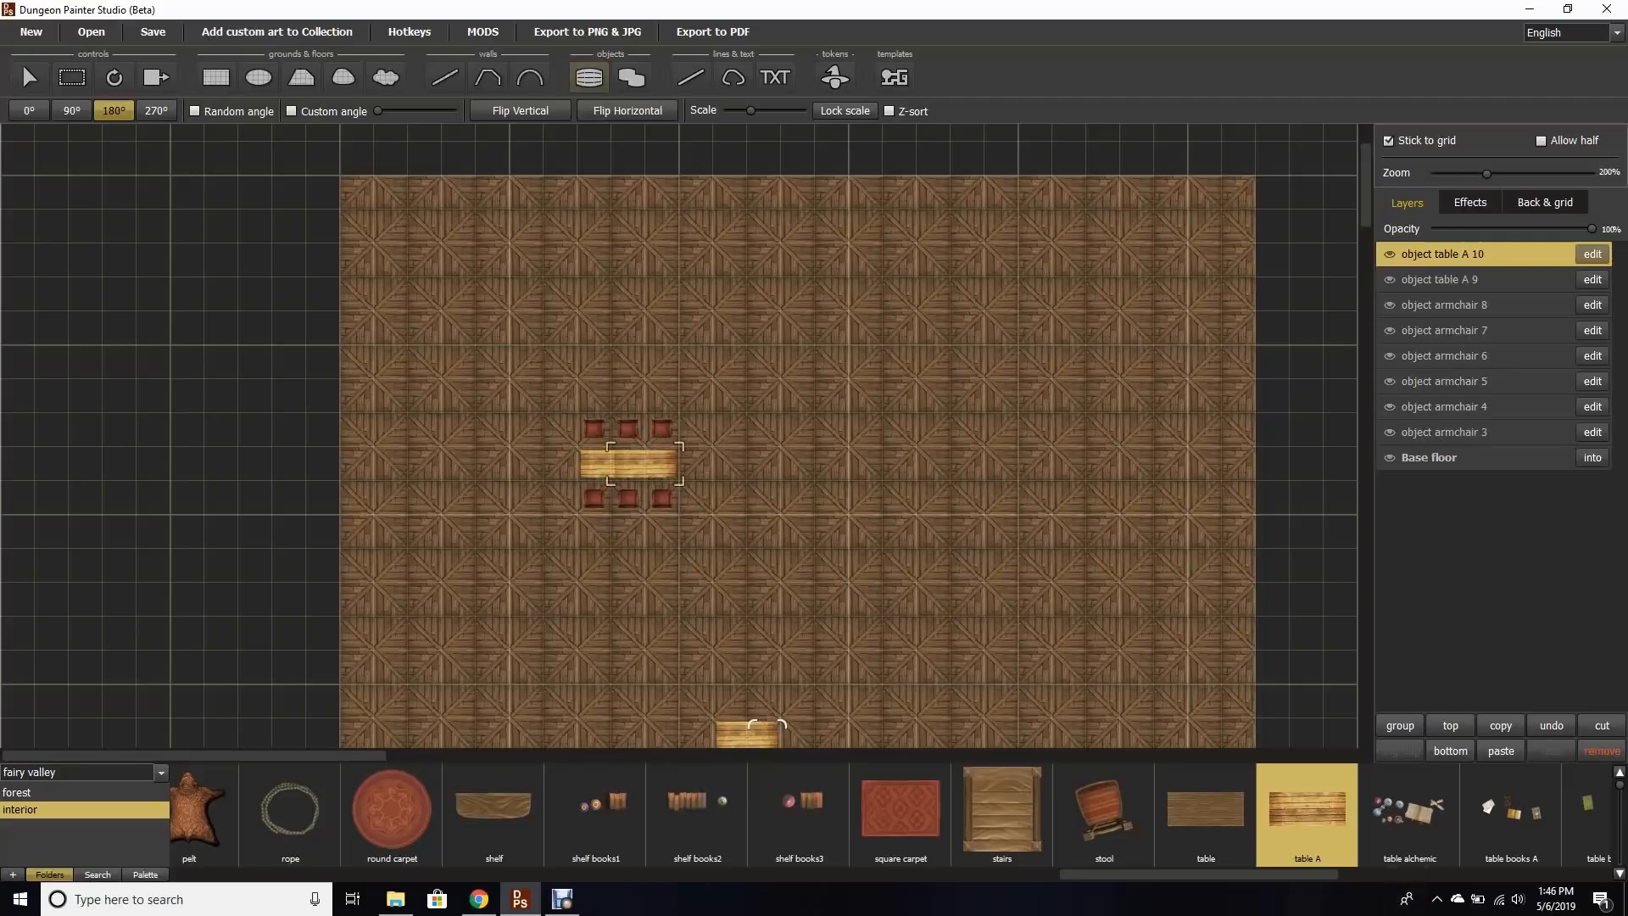
# Step: Place a round carpet at the table's left end and a pelt to the right of the table
pyautogui.click(392, 810)
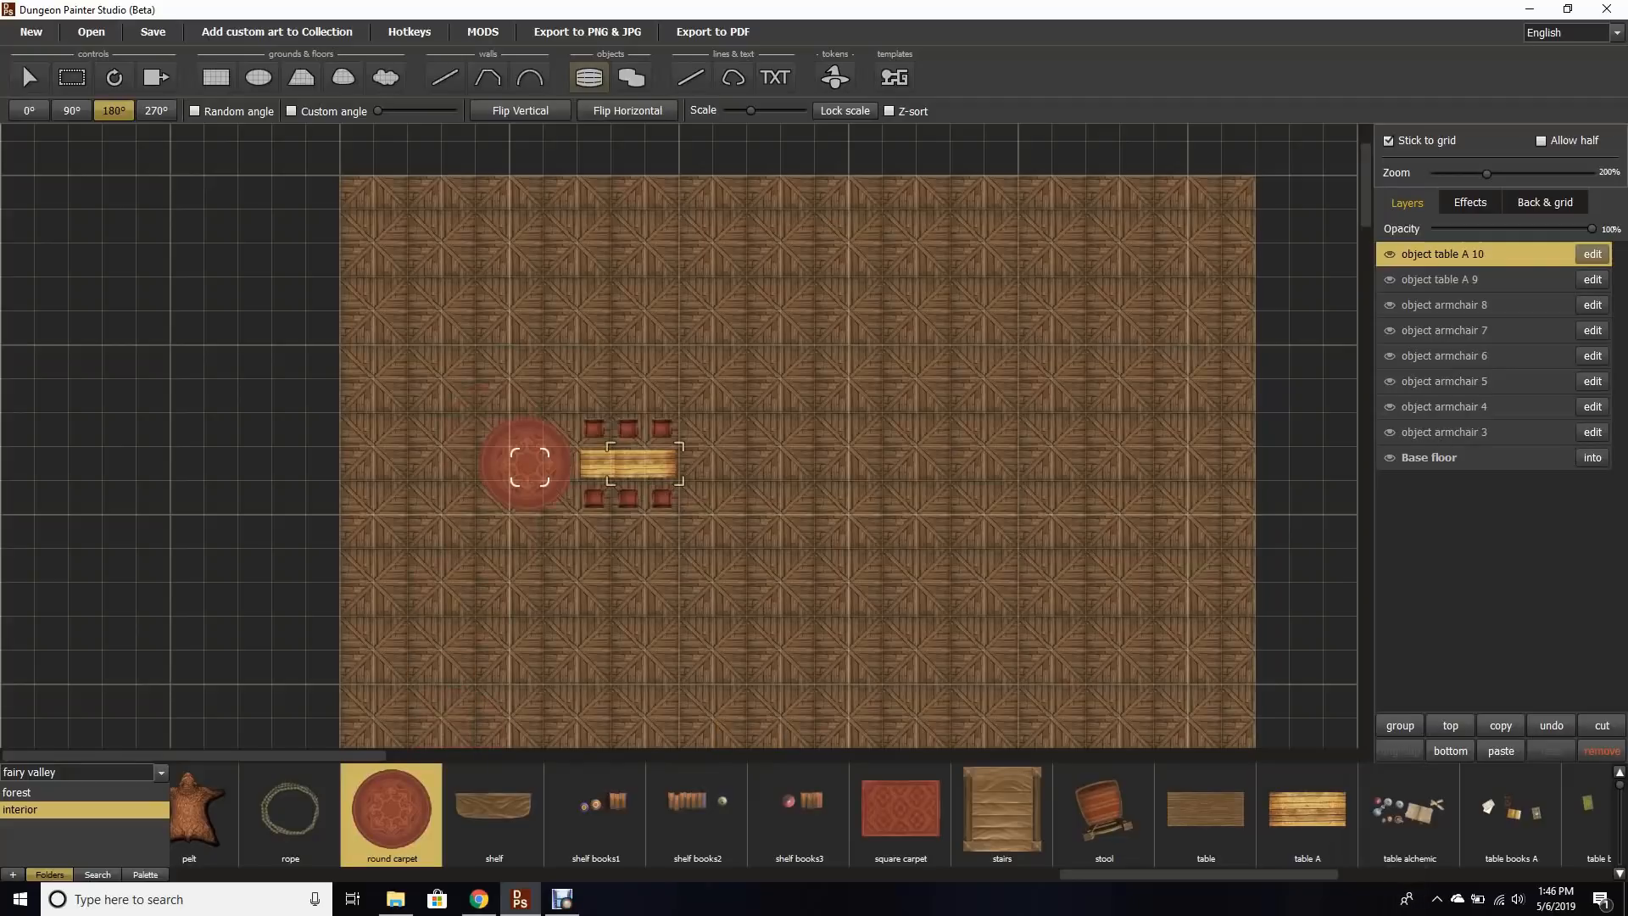
pyautogui.click(529, 465)
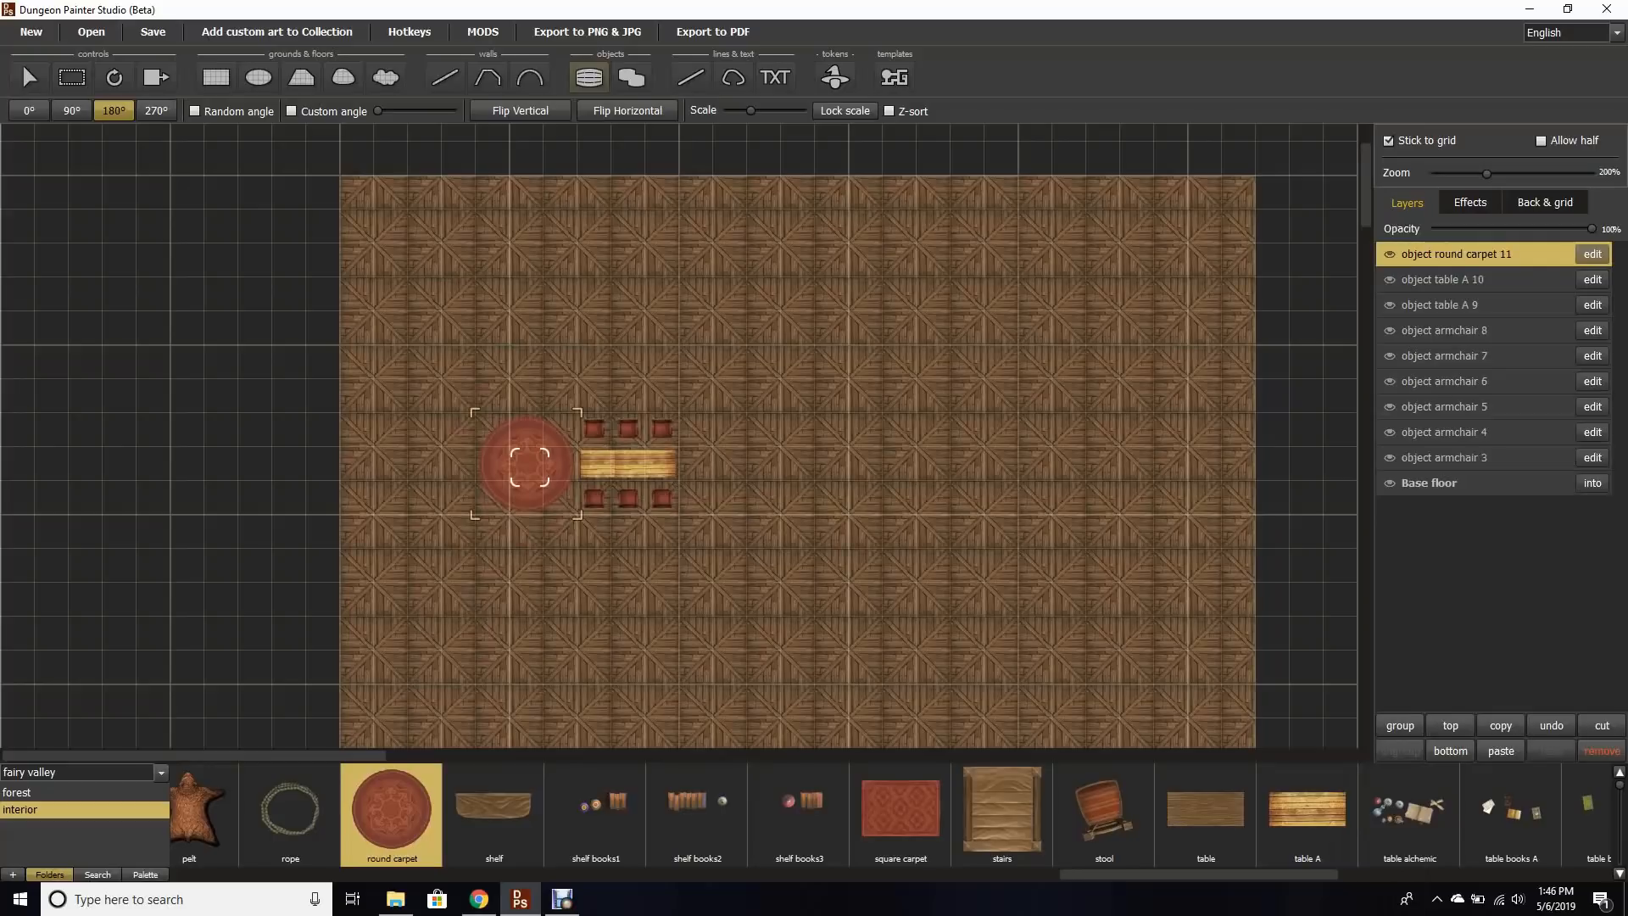
pyautogui.click(197, 810)
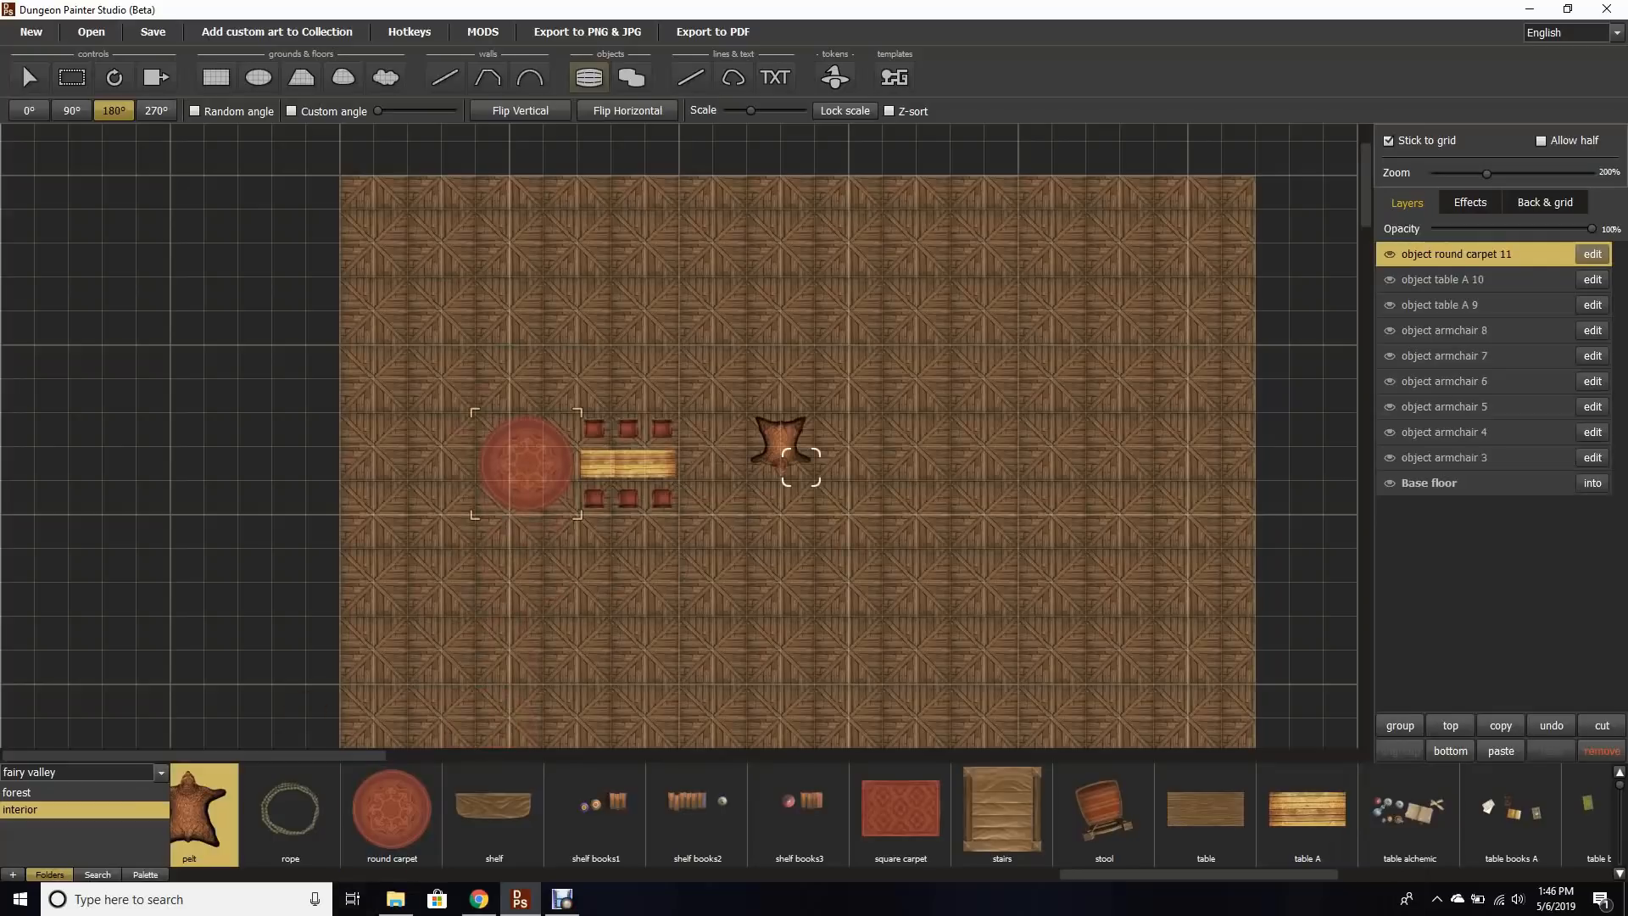
pyautogui.click(750, 482)
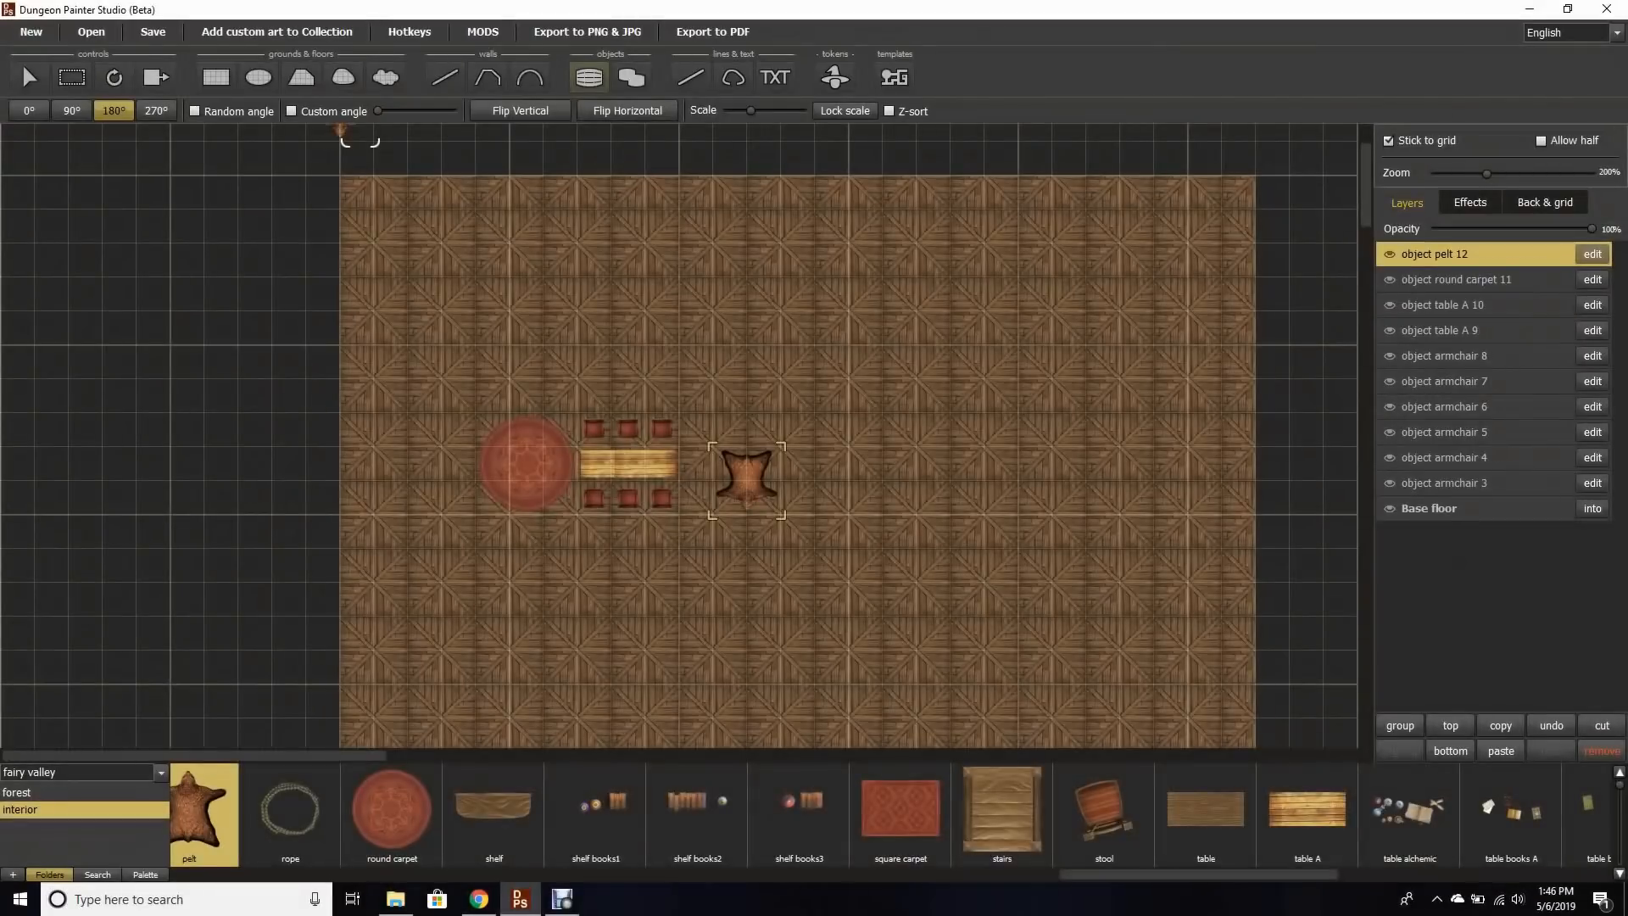
# Step: Draw stone walls enclosing a rectangular room around the table, leaving a door gap in the bottom wall
pyautogui.press('w')
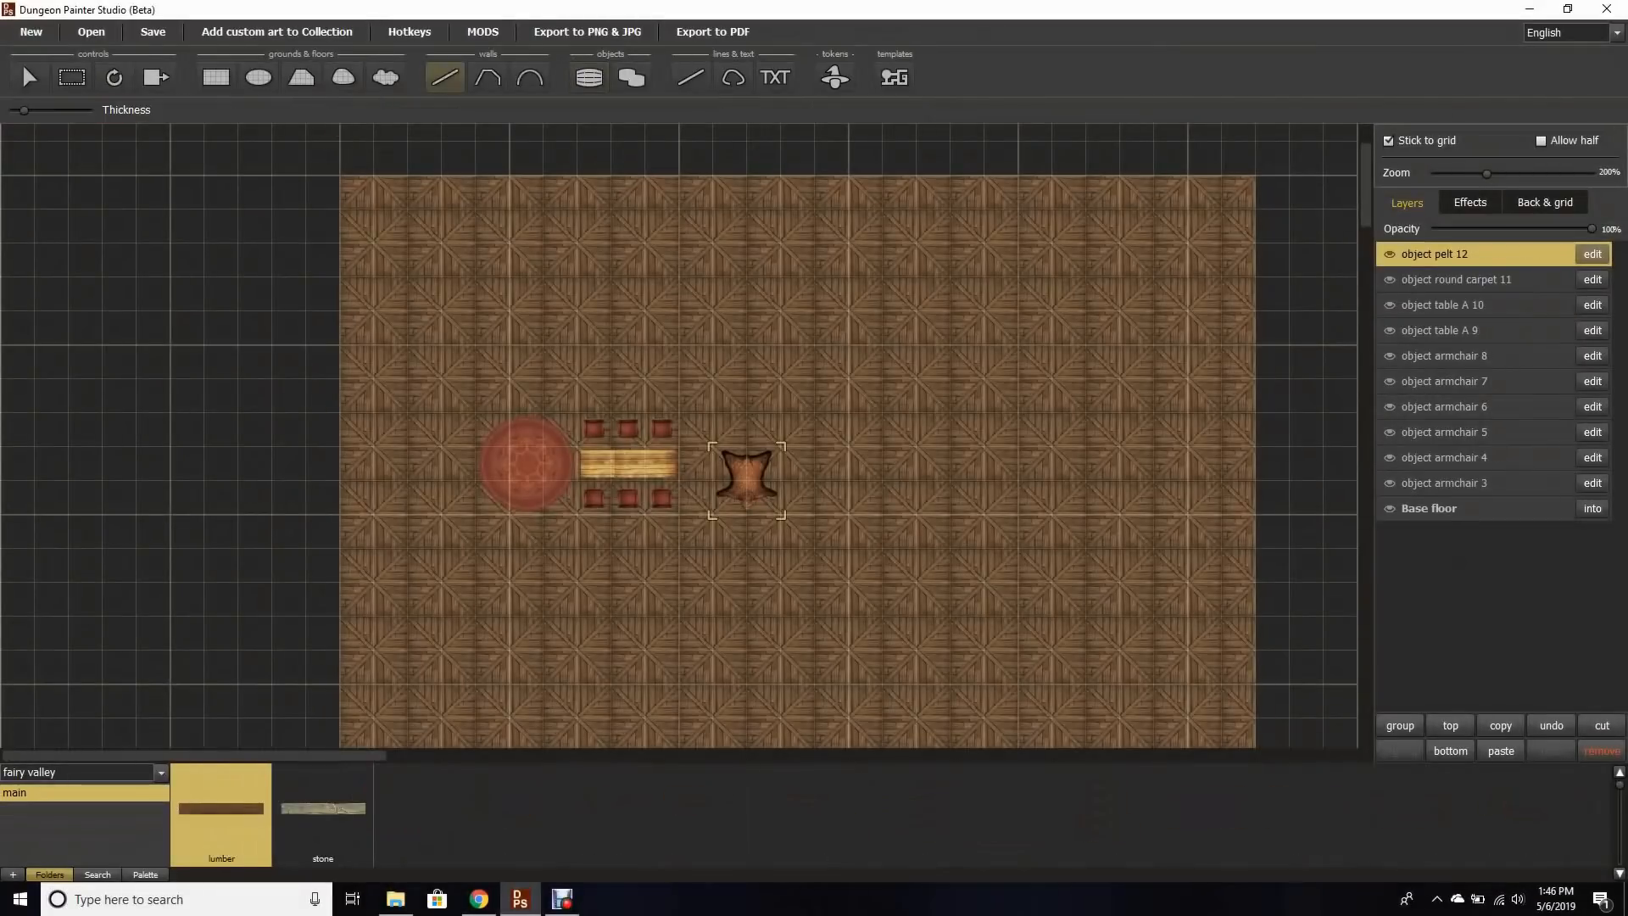
pyautogui.click(323, 810)
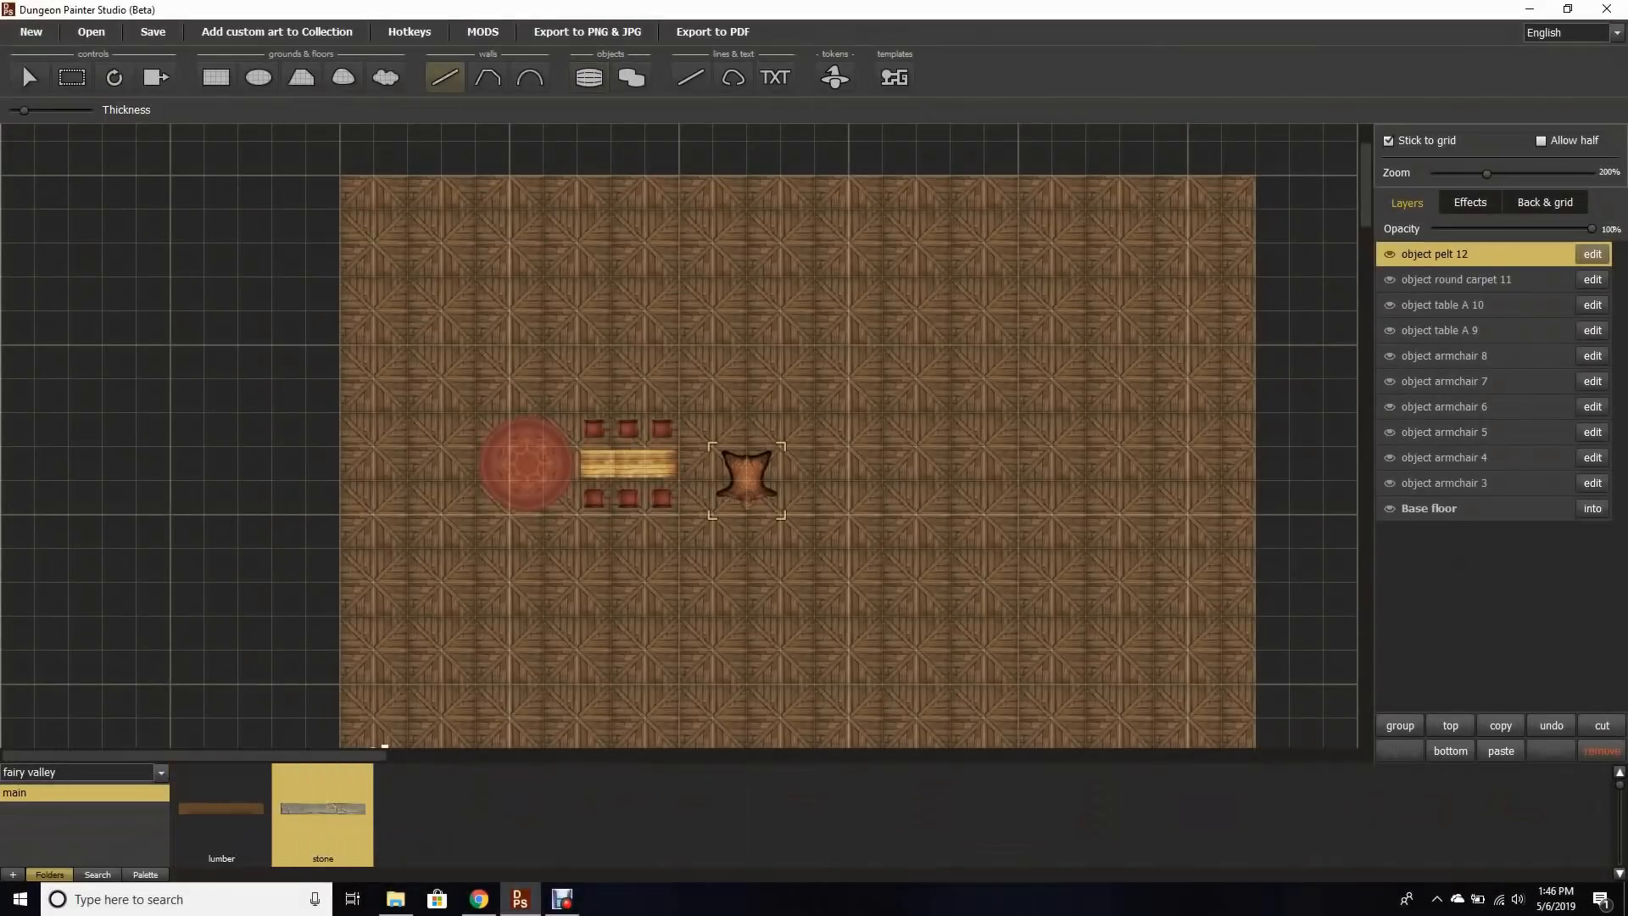
pyautogui.moveTo(339, 345); pyautogui.dragTo(610, 581)
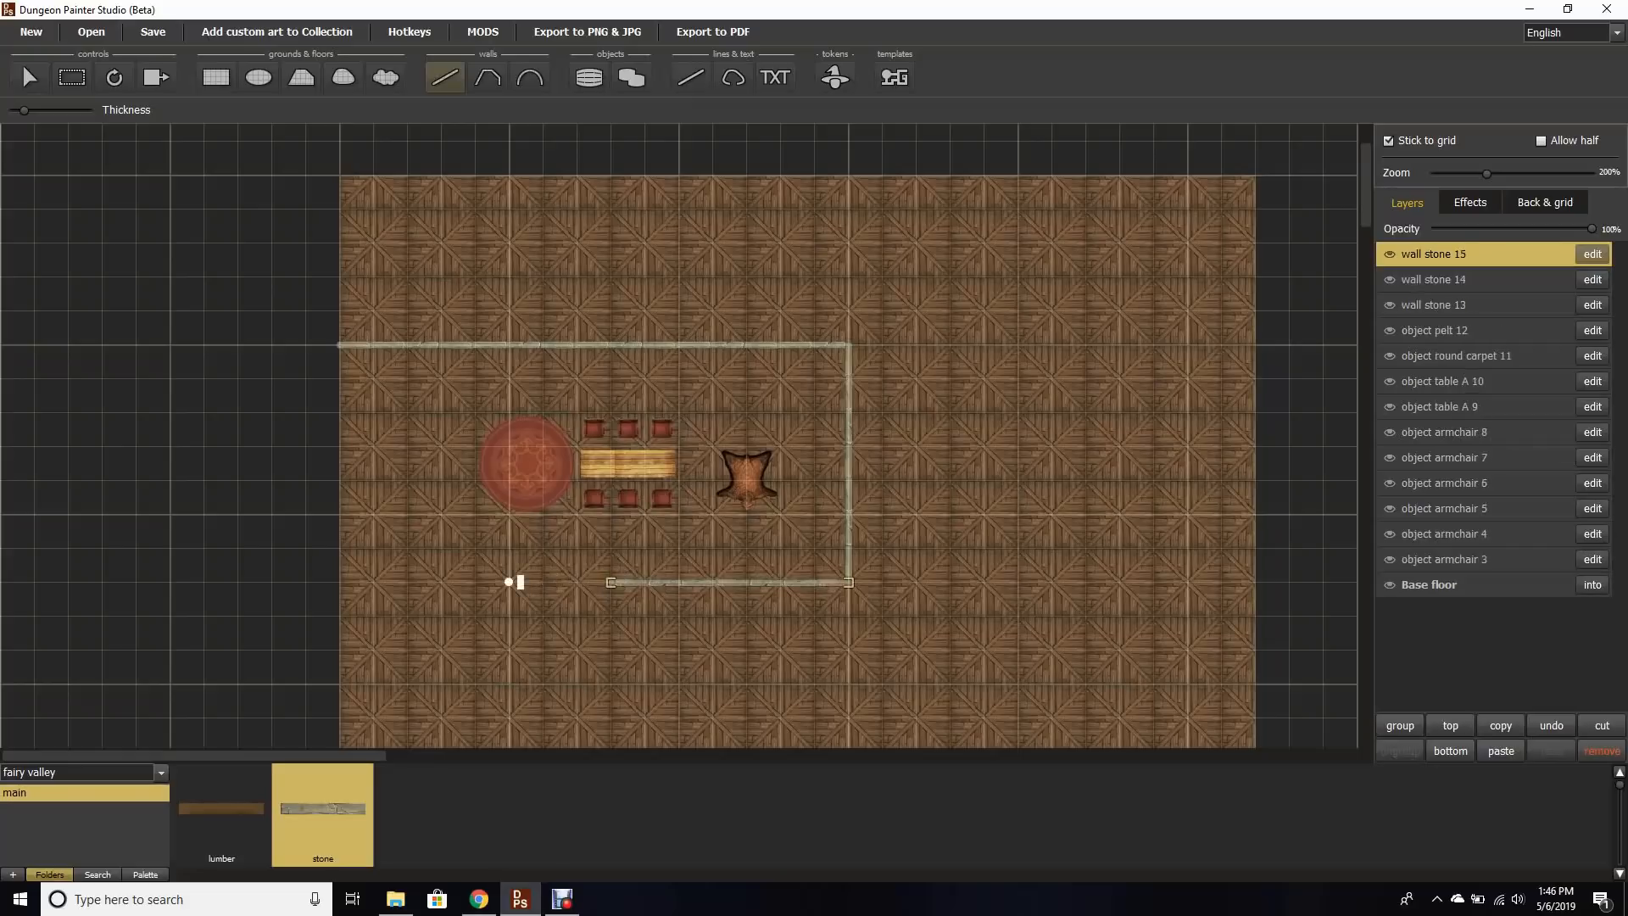
pyautogui.moveTo(509, 582); pyautogui.dragTo(339, 581)
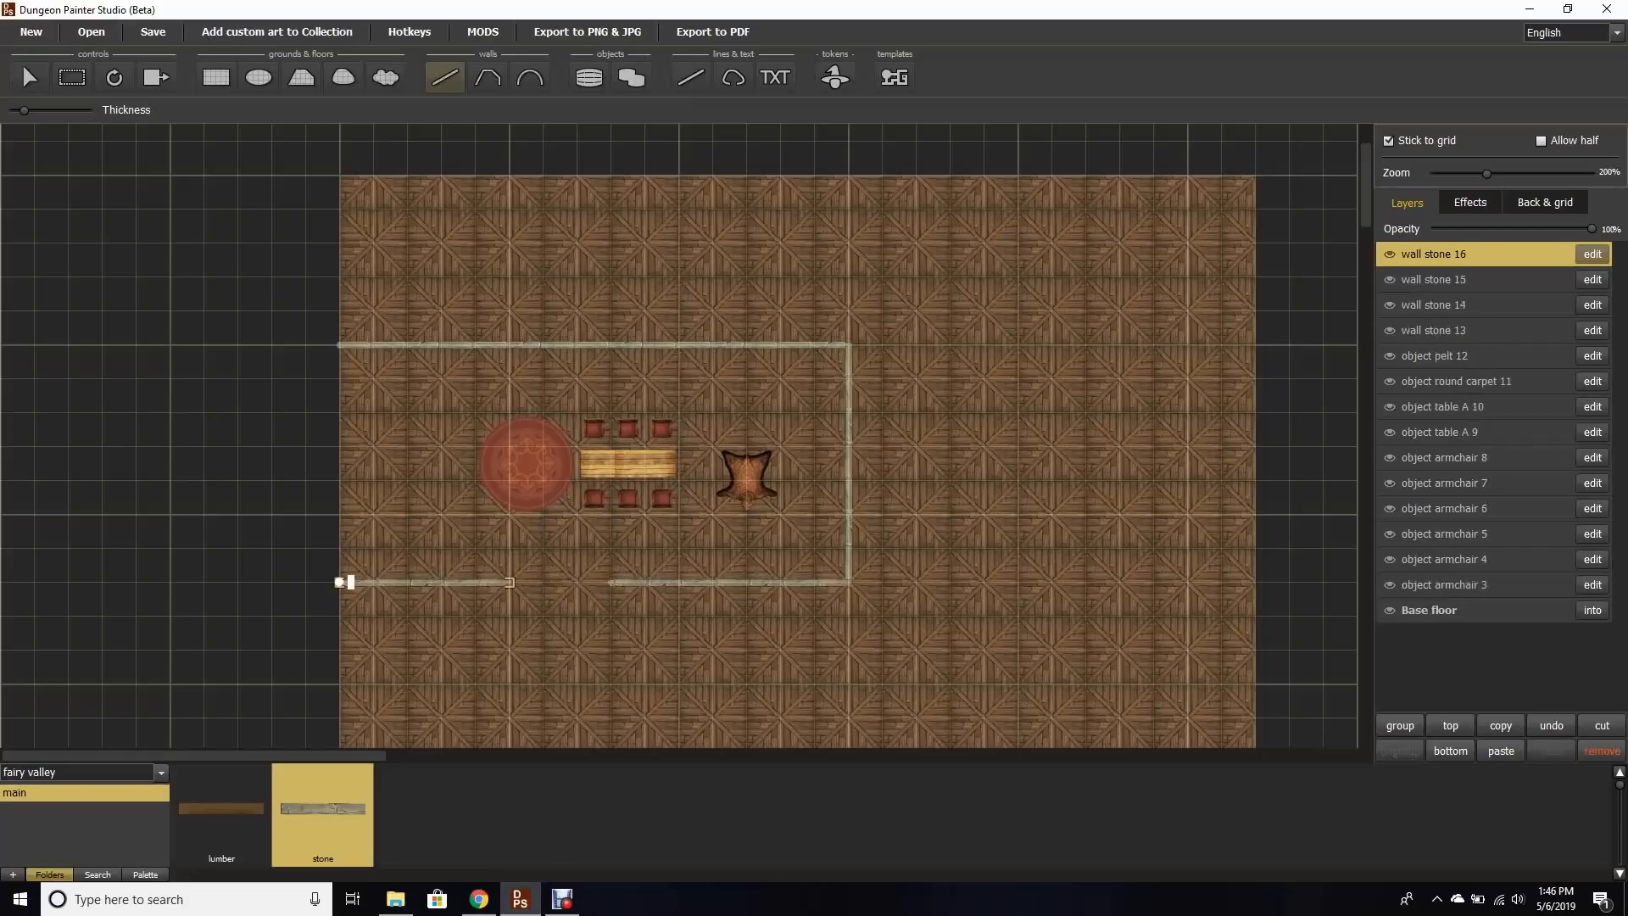
pyautogui.moveTo(339, 345); pyautogui.dragTo(339, 582)
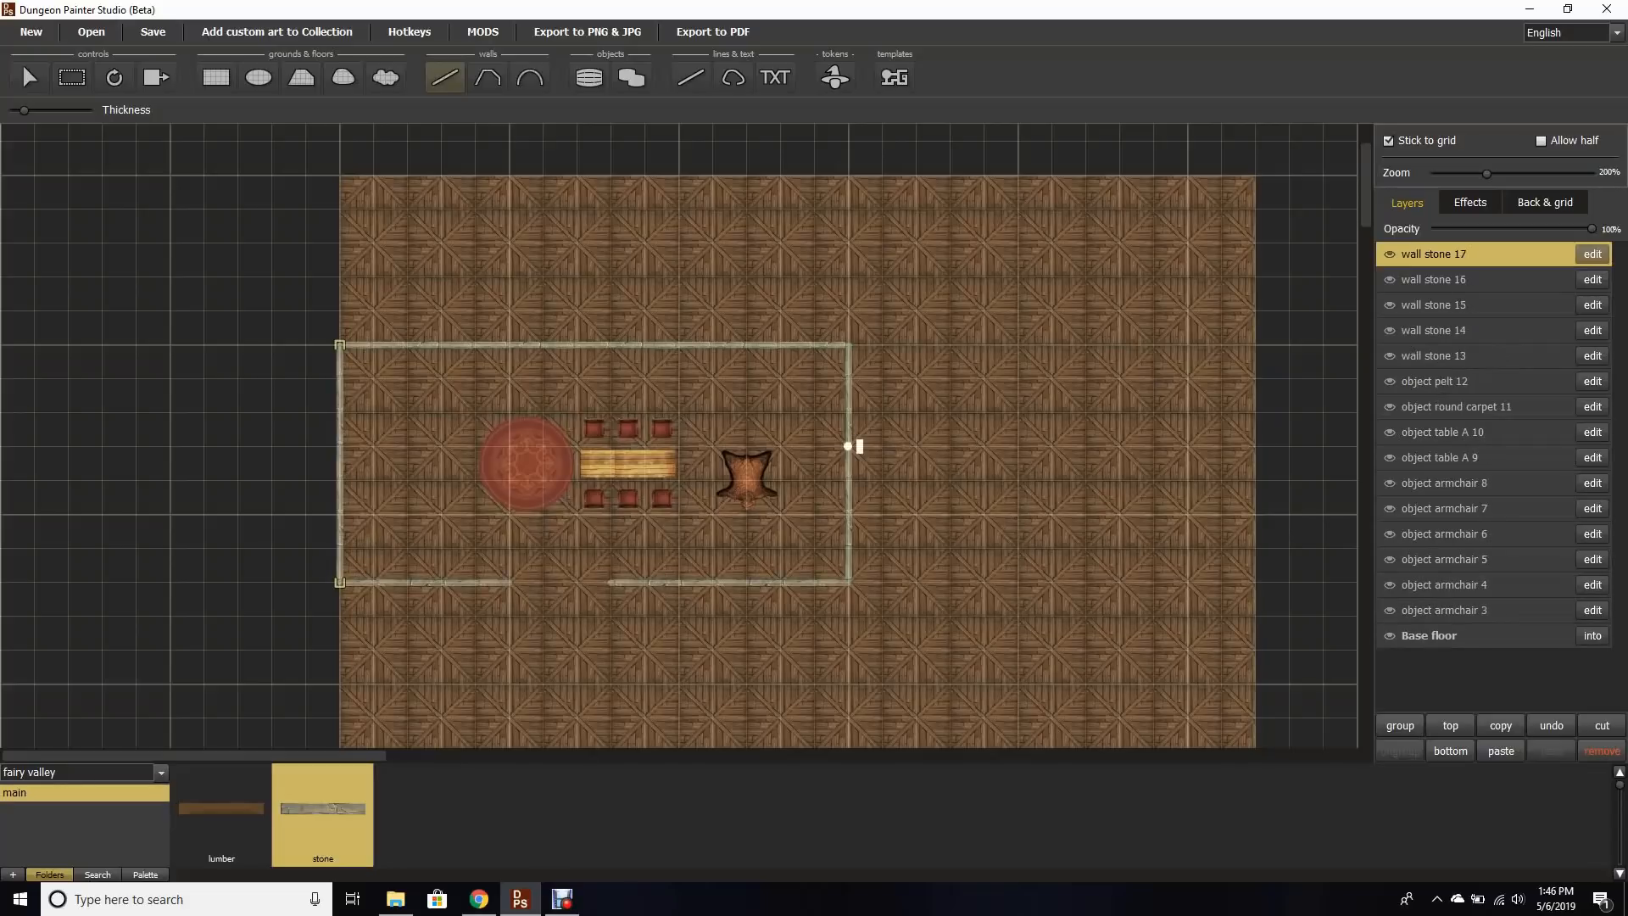
# Step: Draw a smaller adjoining stone-walled room on the right side of the first room
pyautogui.moveTo(848, 446); pyautogui.dragTo(983, 276)
pyautogui.moveTo(848, 277); pyautogui.dragTo(984, 277)
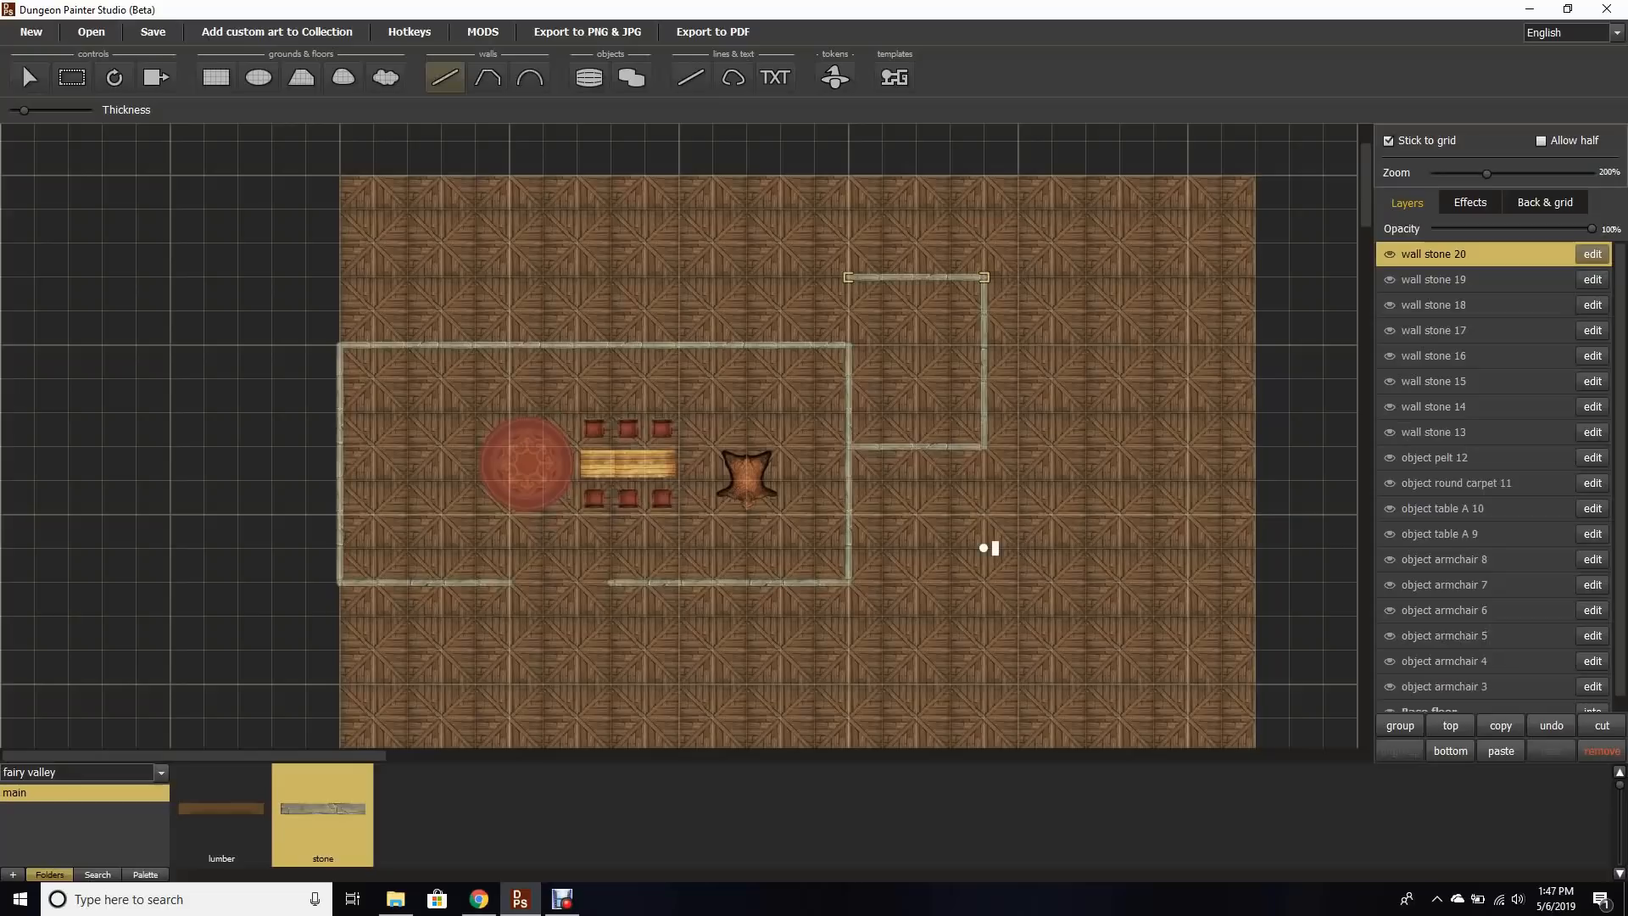
pyautogui.moveTo(984, 581); pyautogui.dragTo(983, 446)
pyautogui.moveTo(984, 581); pyautogui.dragTo(848, 582)
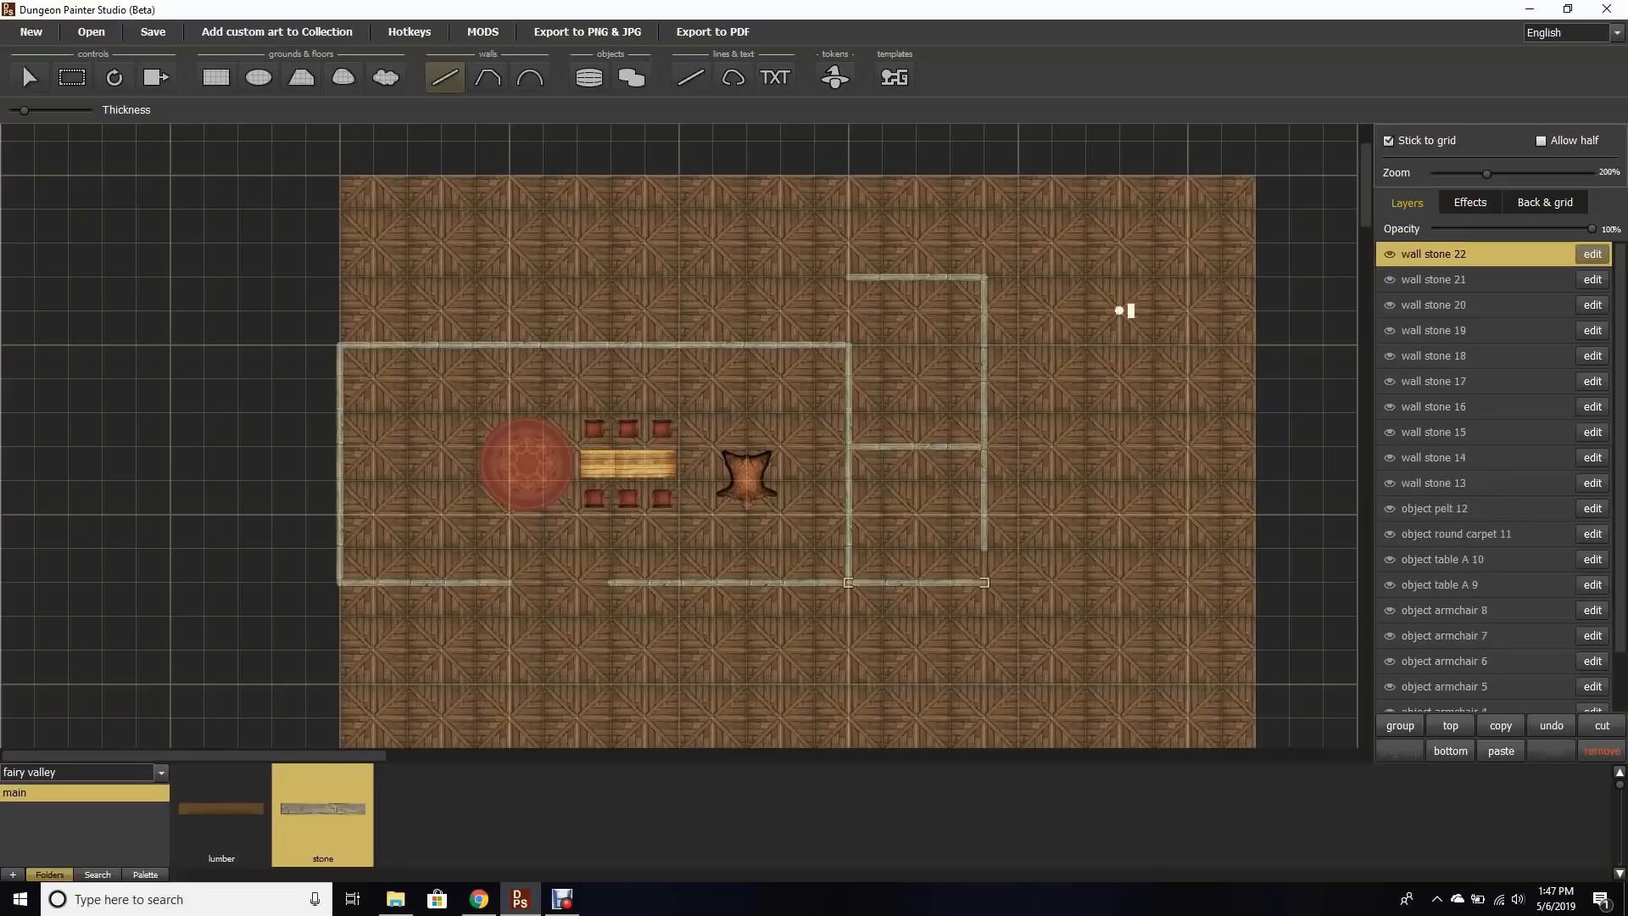
# Step: Place double doors in the gap of the first room's bottom wall
pyautogui.click(589, 78)
pyautogui.moveTo(364, 874); pyautogui.dragTo(903, 874)
pyautogui.click(672, 810)
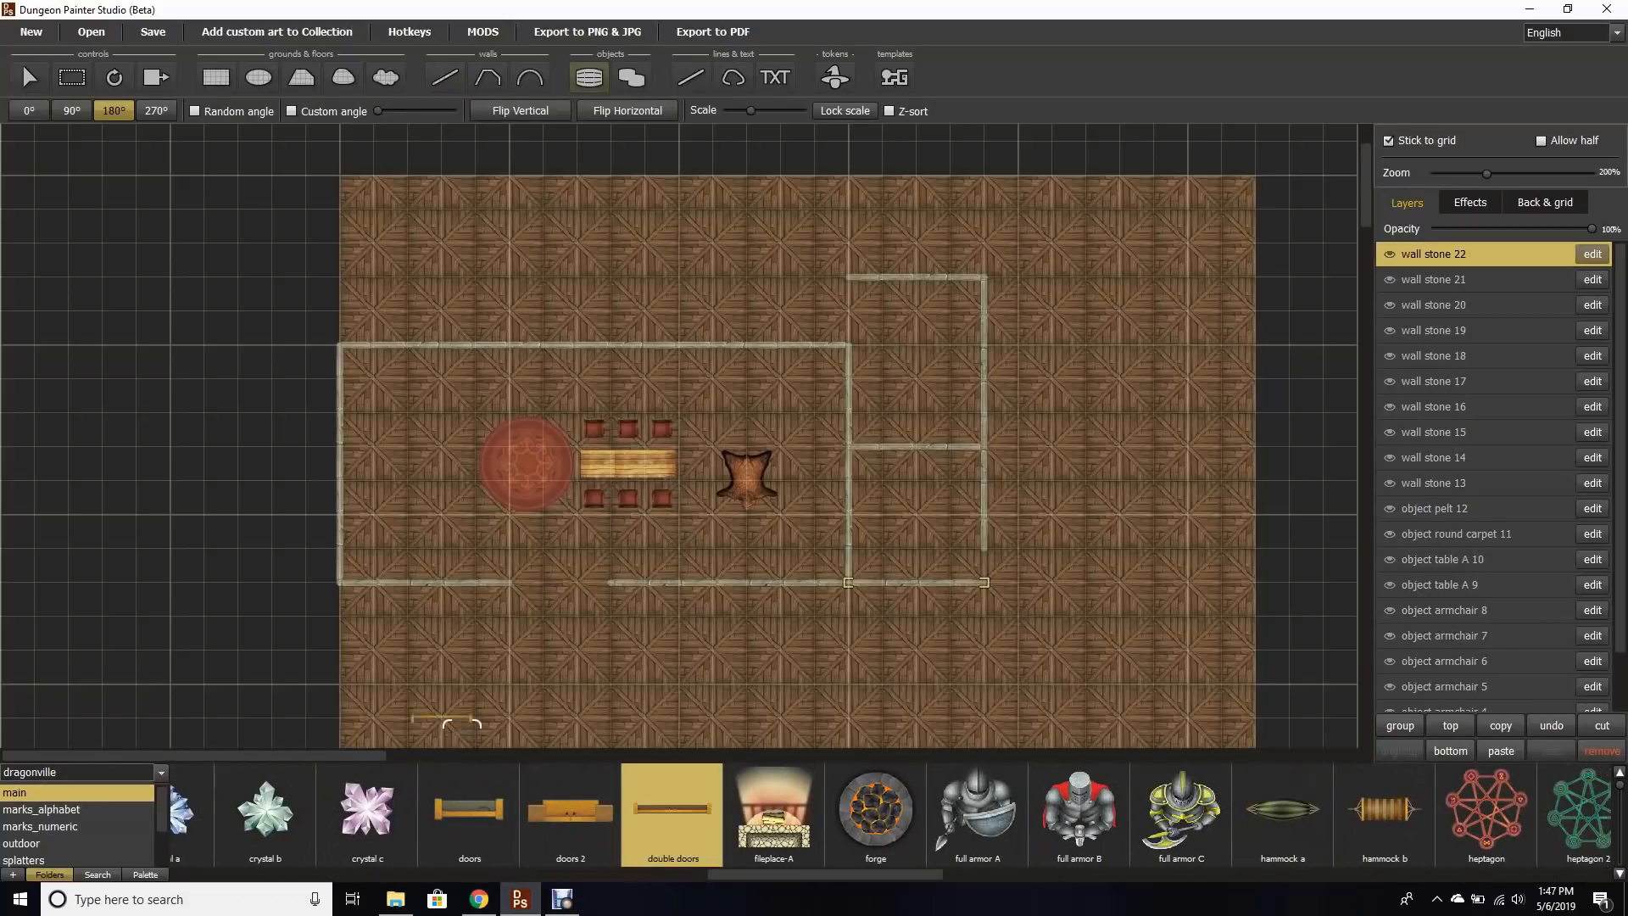
pyautogui.click(564, 602)
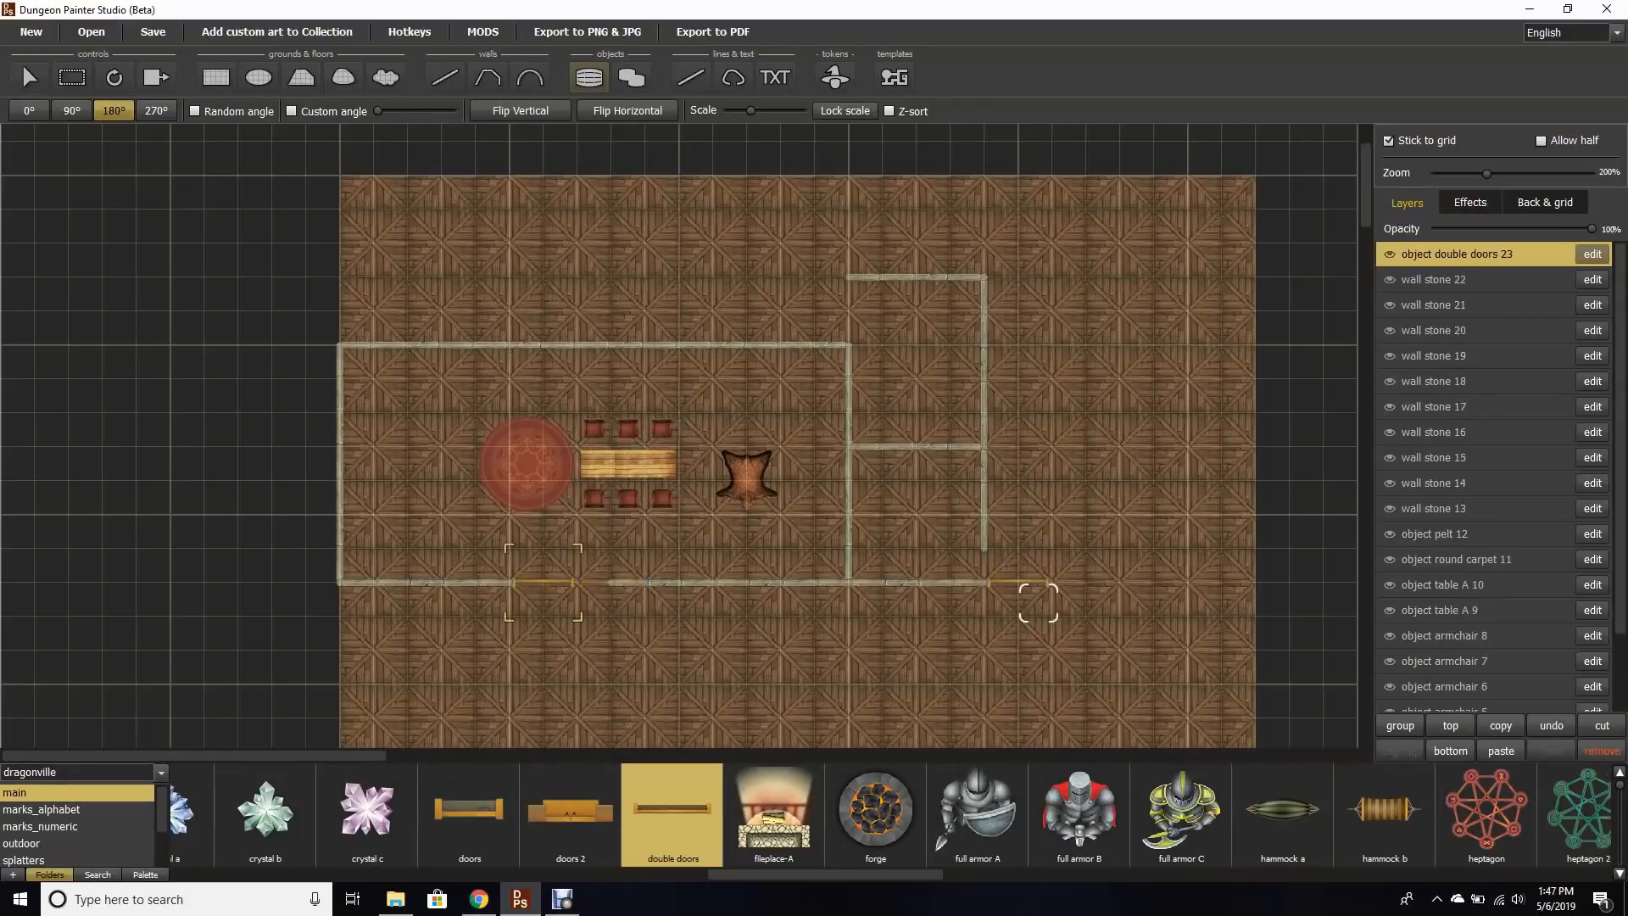
# Step: Place a single door rotated 90° in the adjoining room's wall
pyautogui.click(469, 811)
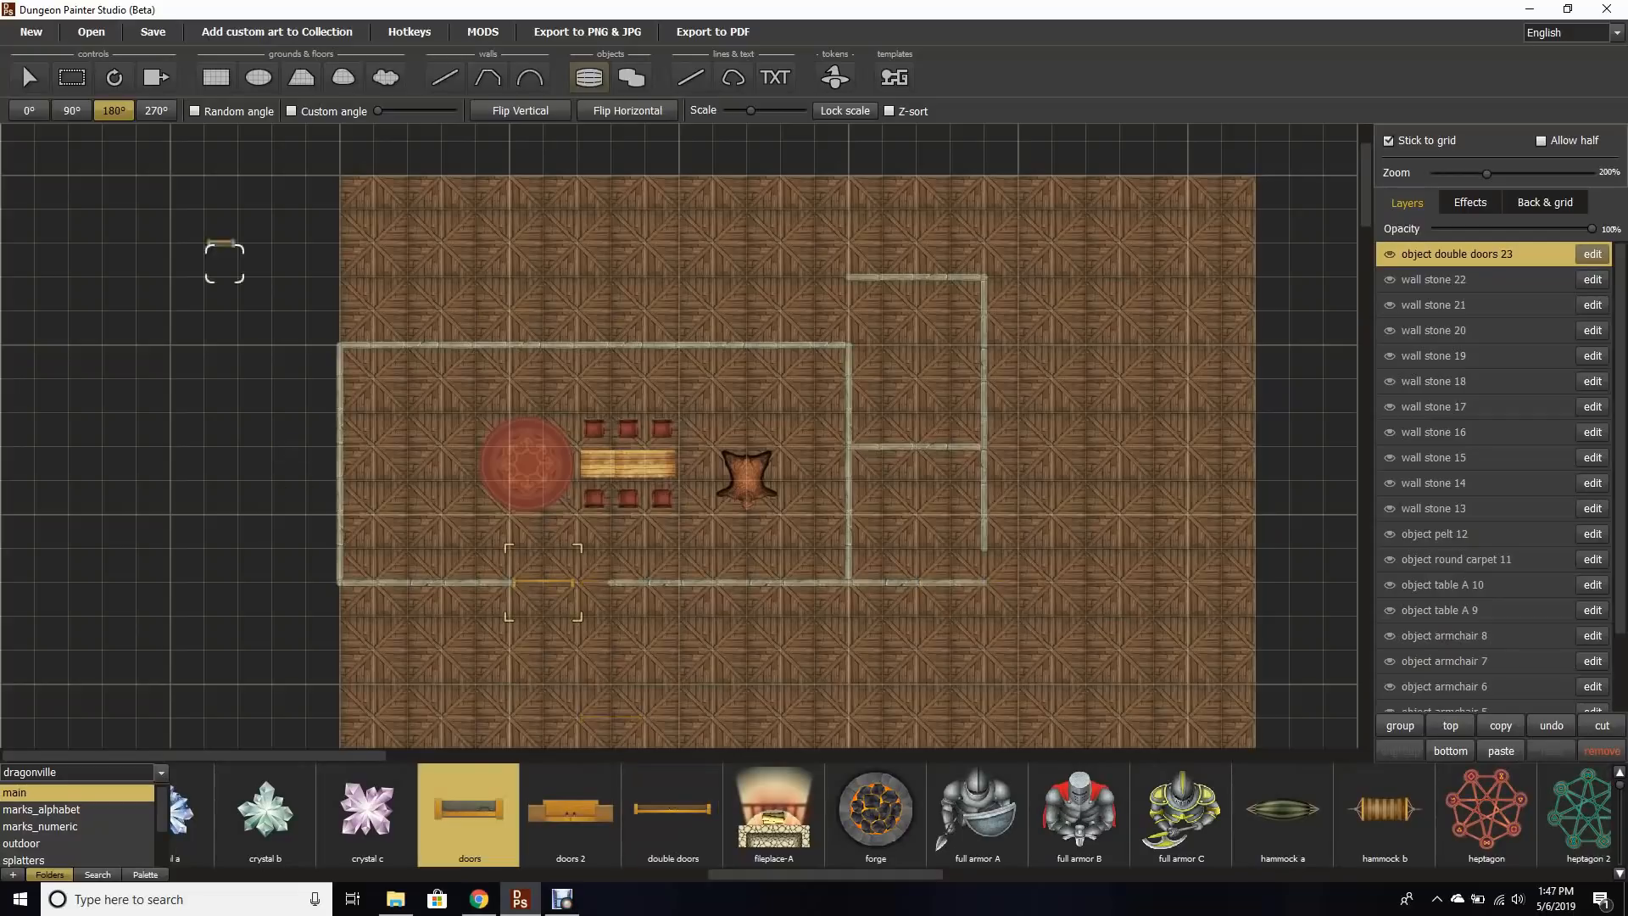
pyautogui.click(71, 110)
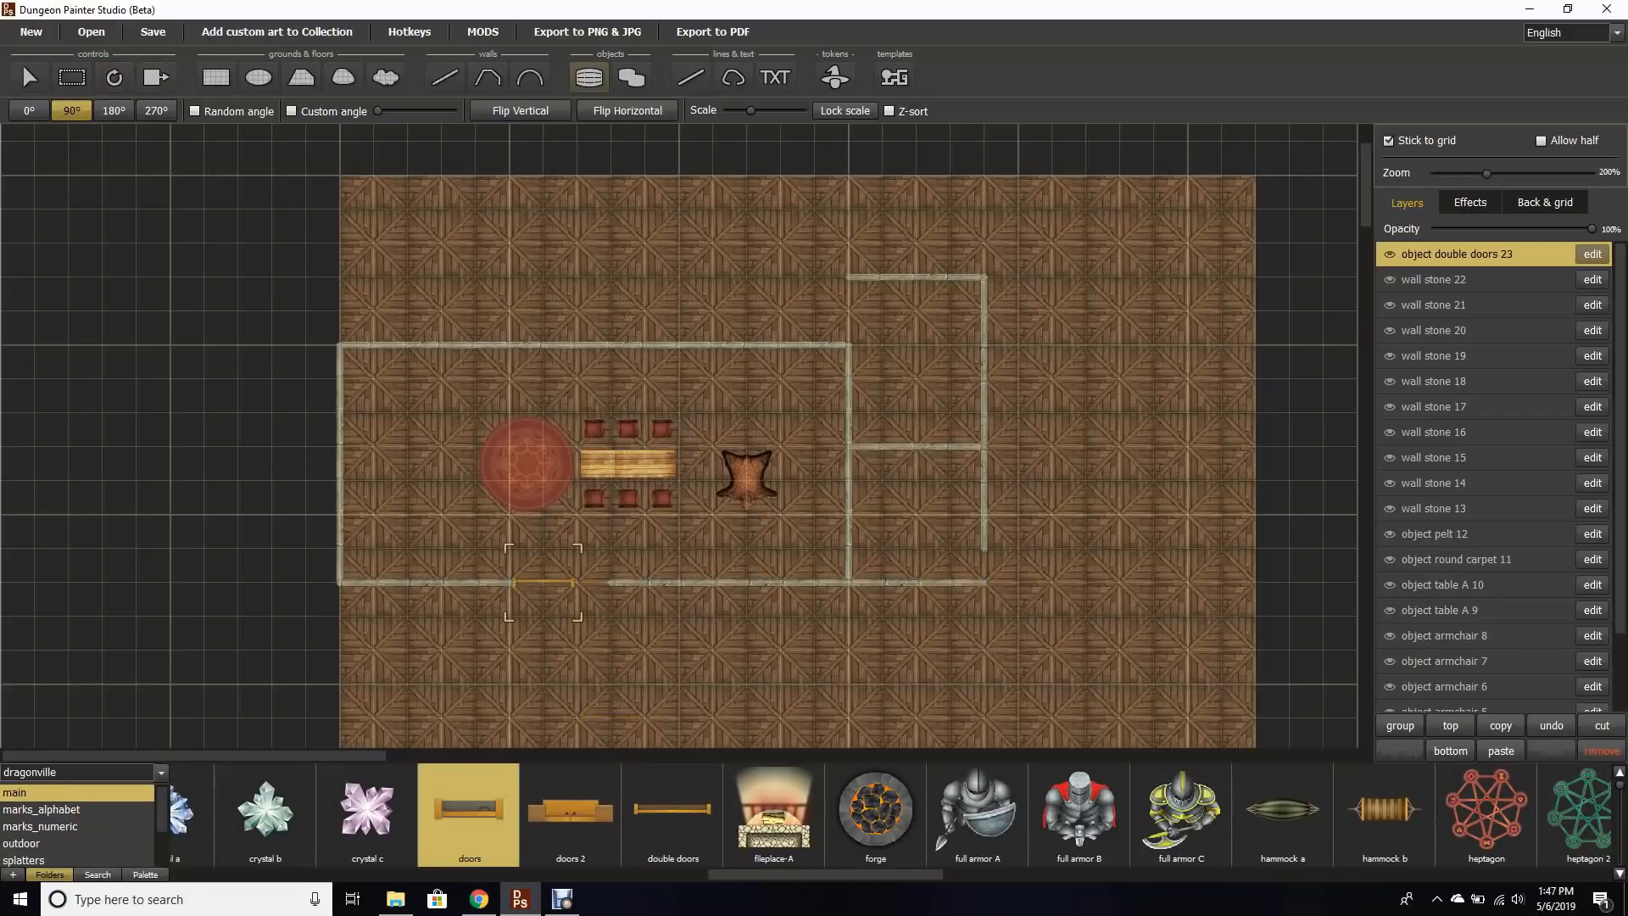
pyautogui.click(1001, 564)
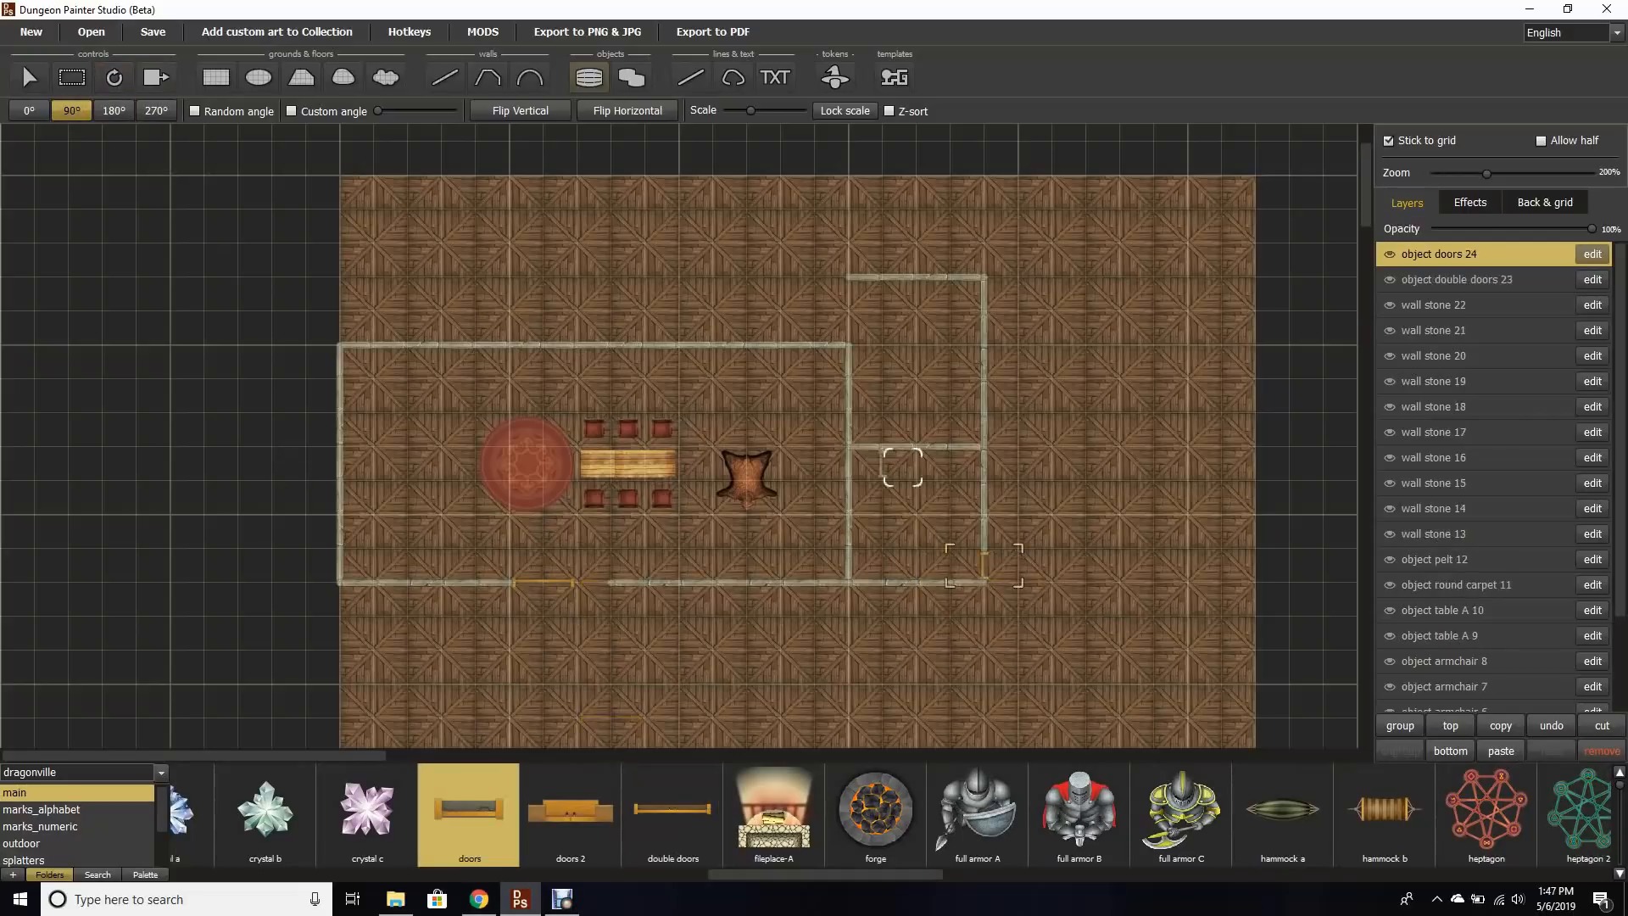
pyautogui.click(868, 331)
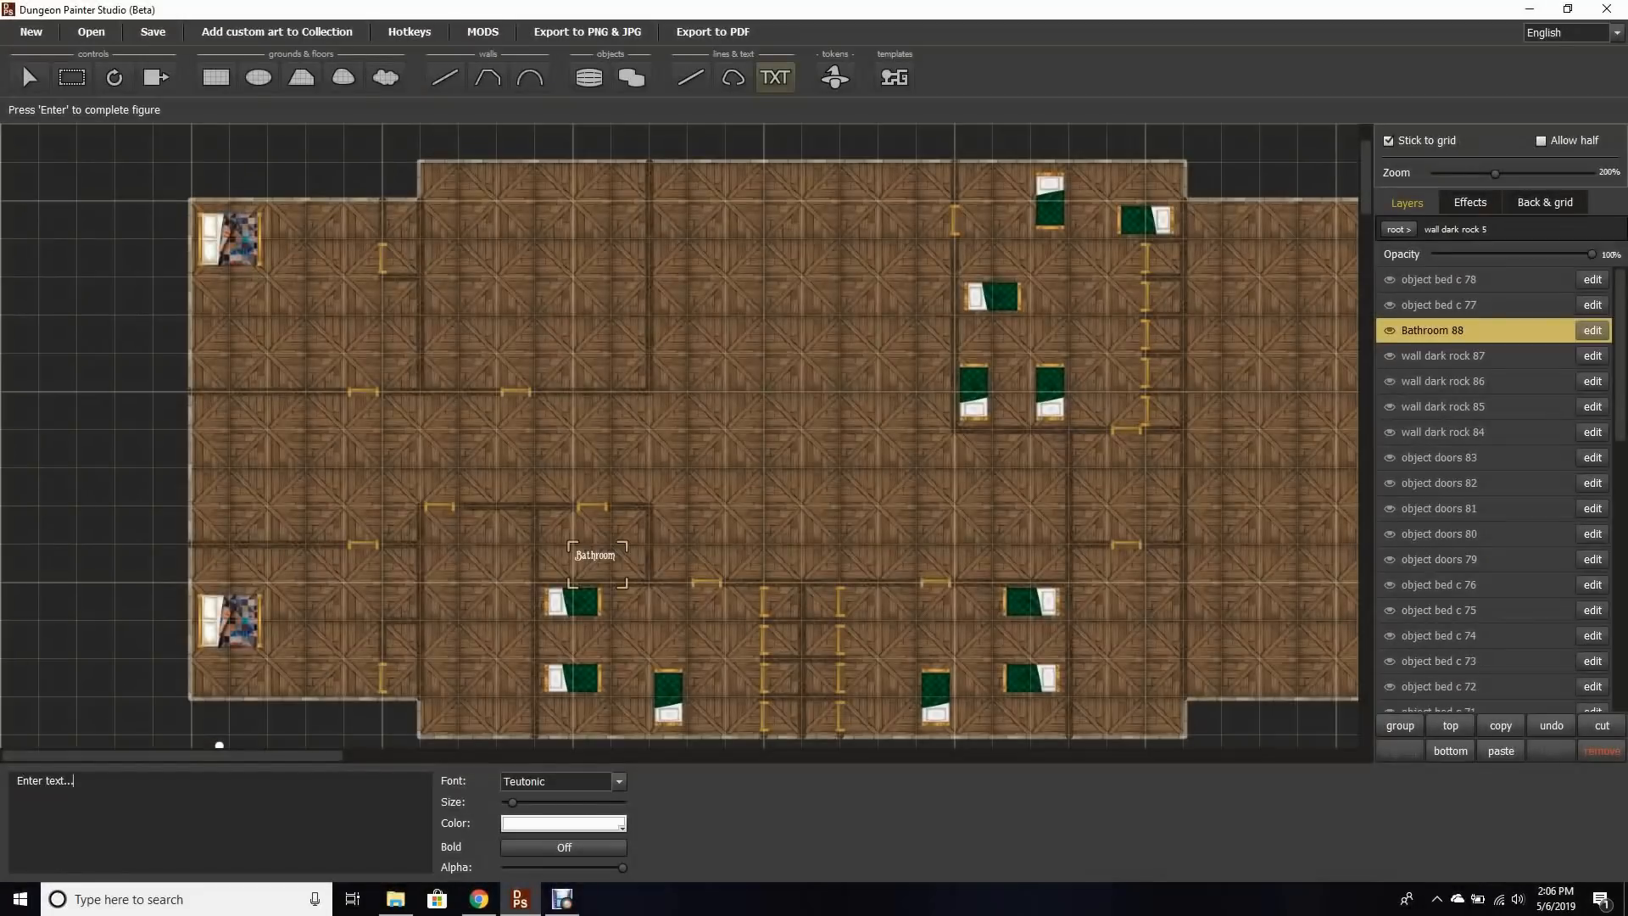
# Step: Add a two-line text label "Ladies Bathroom" in the small room on the right side of the map
pyautogui.press('BackSpace')
pyautogui.press('BackSpace')
pyautogui.press('BackSpace')
pyautogui.press('BackSpace')
pyautogui.press('BackSpace')
pyautogui.press('BackSpace')
pyautogui.press('BackSpace')
pyautogui.press('BackSpace')
pyautogui.press('BackSpace')
pyautogui.press('BackSpace')
pyautogui.press('BackSpace')
pyautogui.press('BackSpace')
pyautogui.write('Ladies Bathroom')
pyautogui.click(1107, 473)
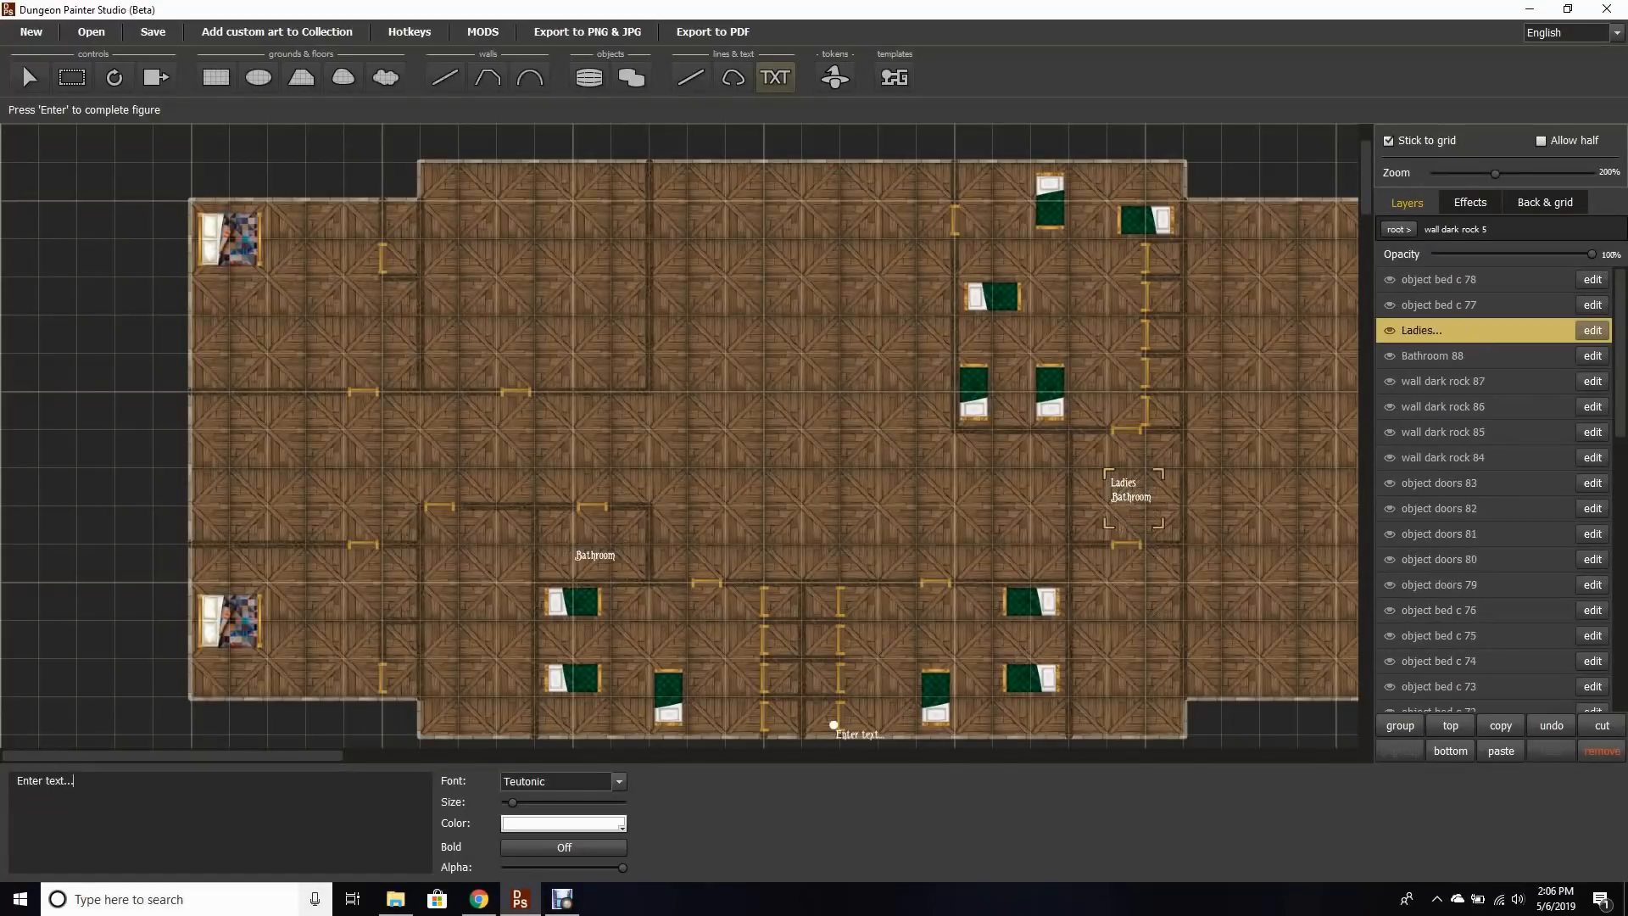
# Step: Add a two-line label naming a character's Room beside the lower-left bed and enlarge its font size
pyautogui.press('BackSpace')
pyautogui.press('BackSpace')
pyautogui.press('BackSpace')
pyautogui.press('BackSpace')
pyautogui.press('BackSpace')
pyautogui.press('BackSpace')
pyautogui.press('BackSpace')
pyautogui.press('BackSpace')
pyautogui.press('BackSpace')
pyautogui.press('BackSpace')
pyautogui.press('BackSpace')
pyautogui.press('BackSpace')
pyautogui.press('BackSpace')
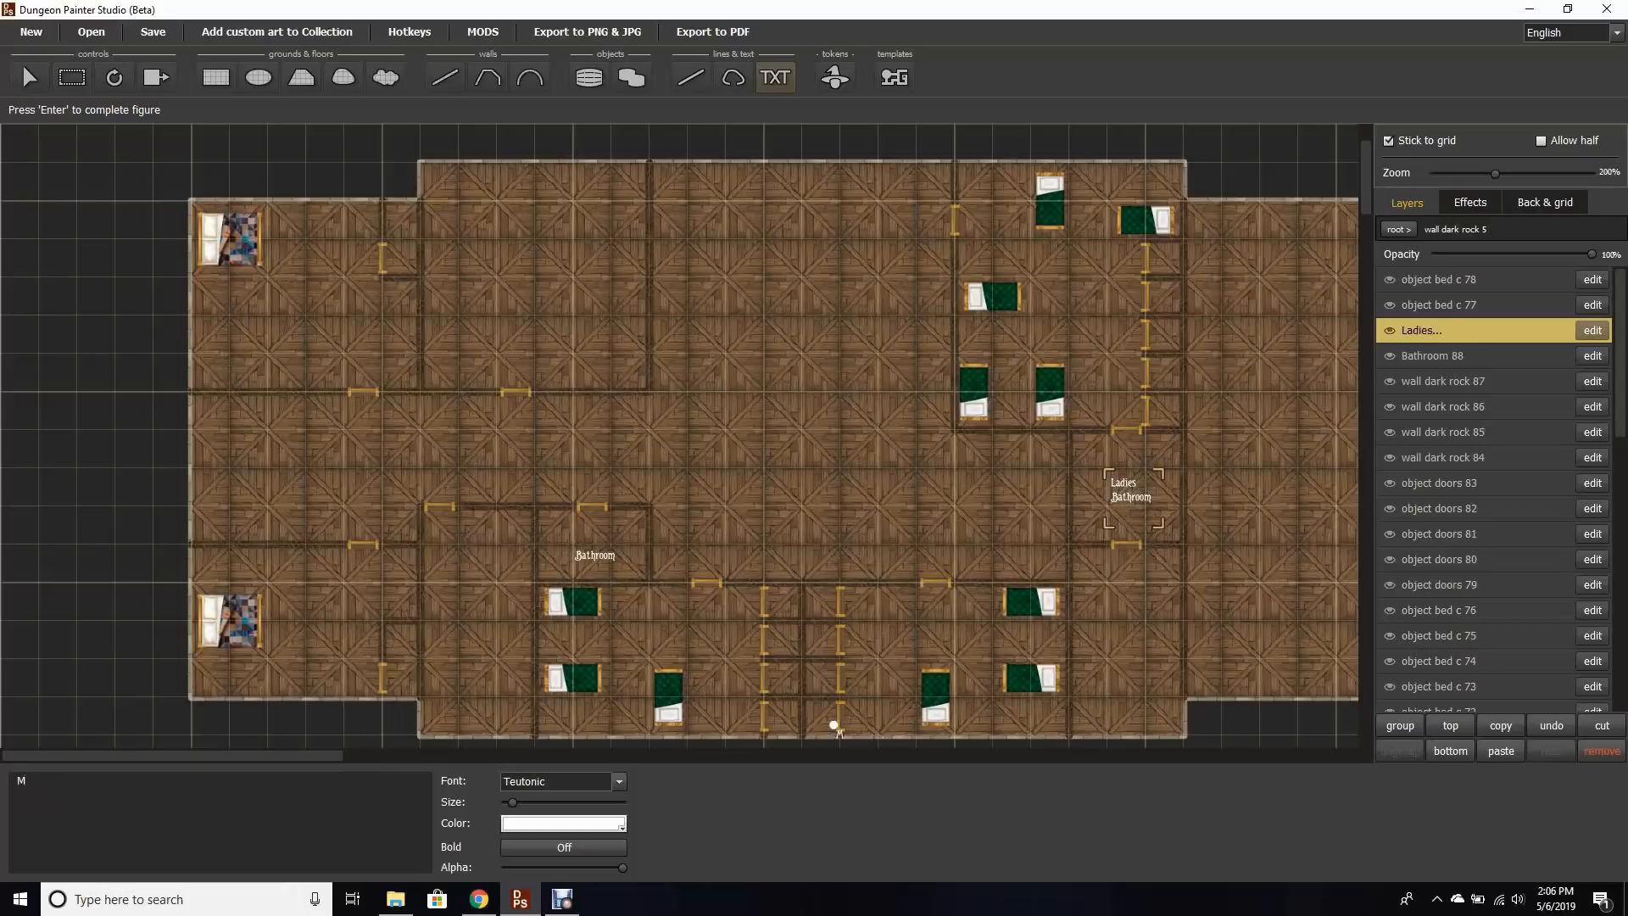
pyautogui.write("Mikayla's")
pyautogui.press('Return')
pyautogui.write('Room')
pyautogui.click(288, 608)
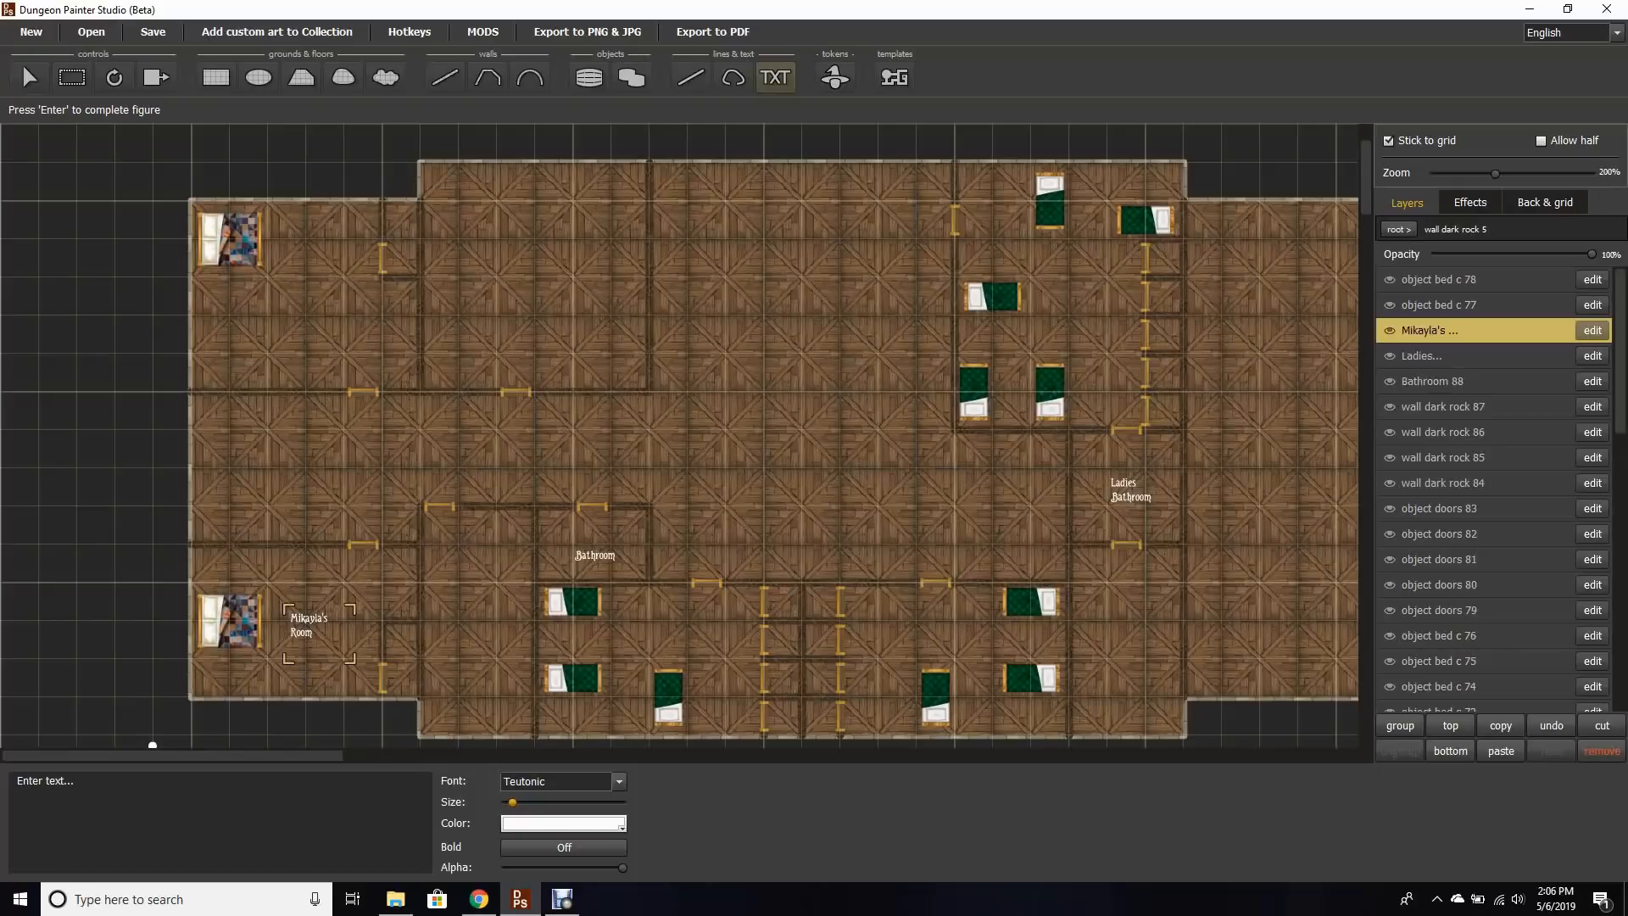
pyautogui.click(288, 609)
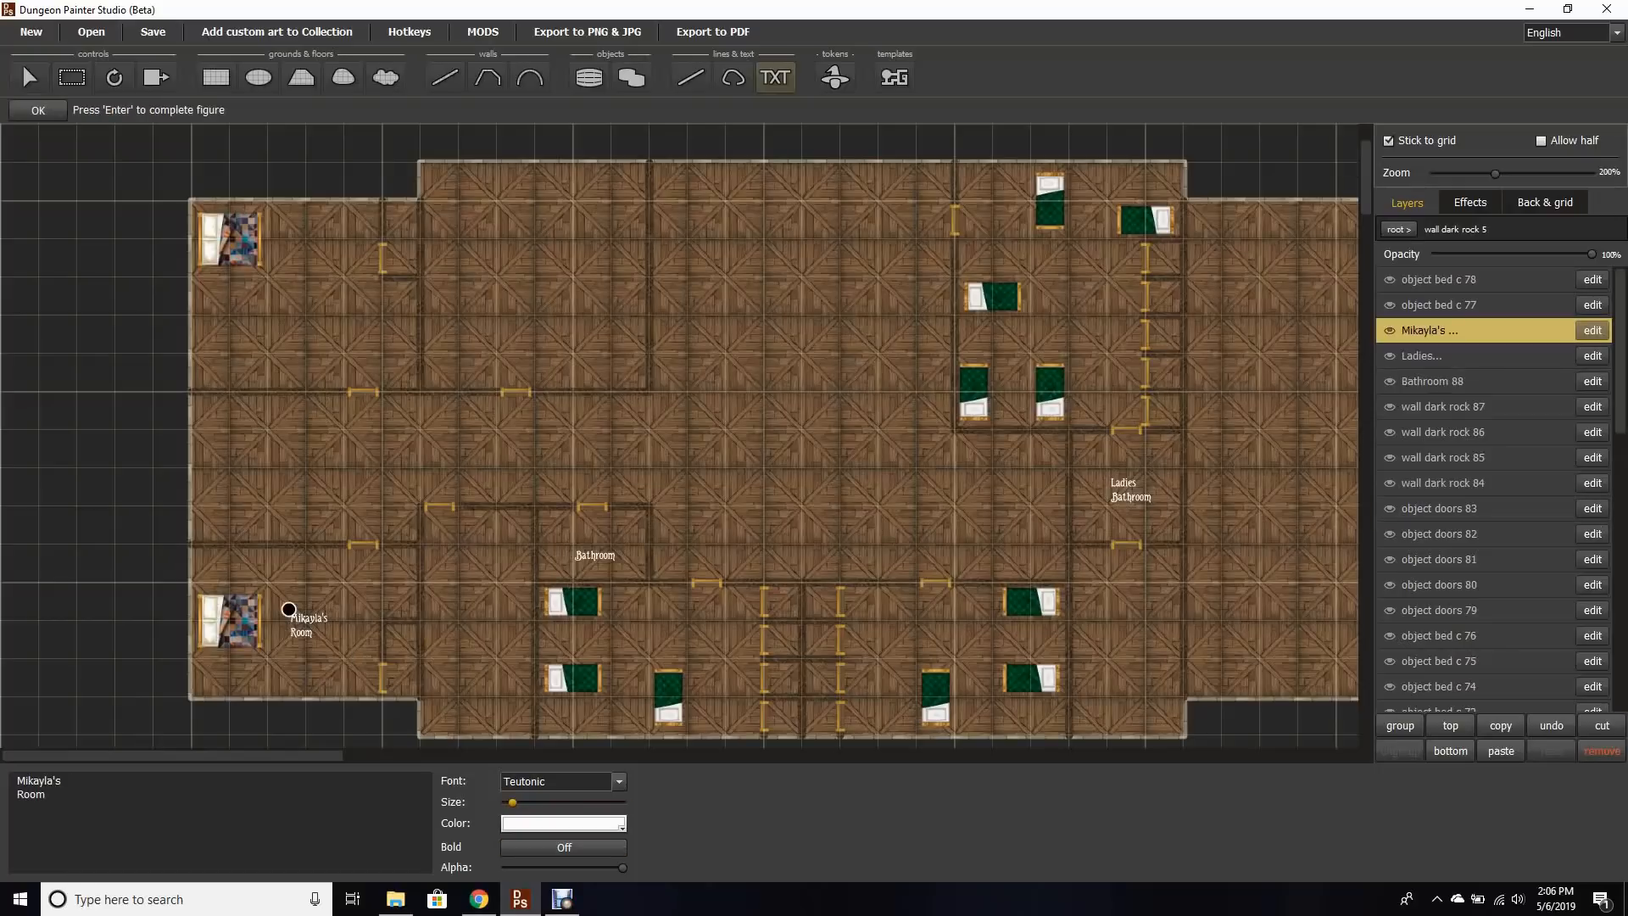
pyautogui.moveTo(512, 802); pyautogui.dragTo(531, 802)
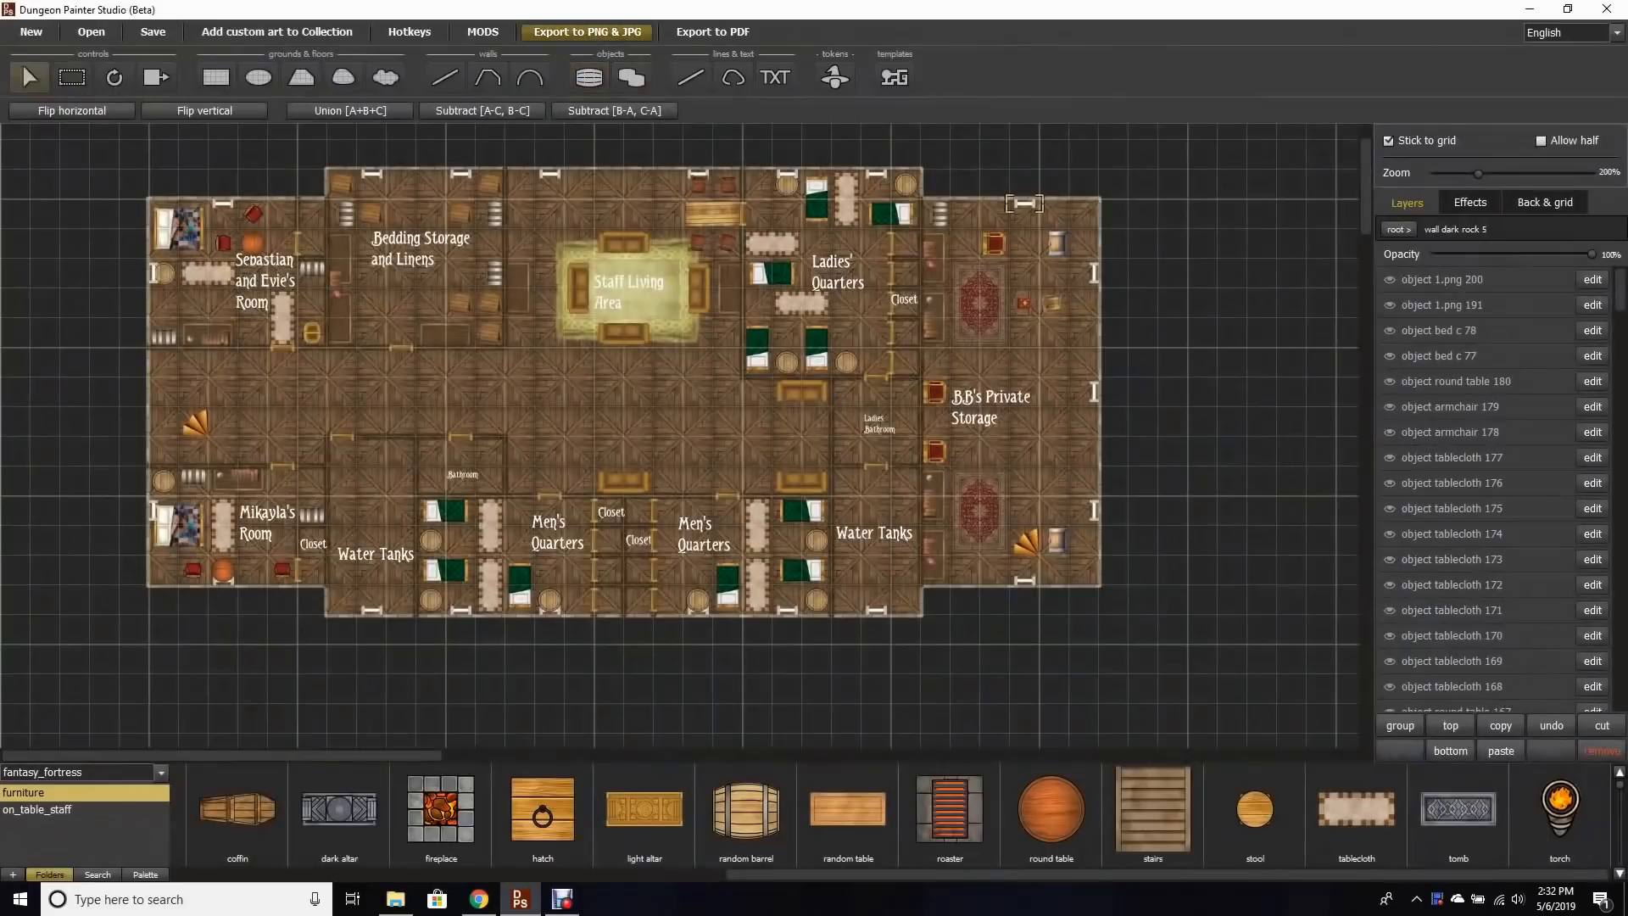
# Step: Review the PNG & JPG export options, close them, and open the Export to PDF dialog
pyautogui.click(587, 31)
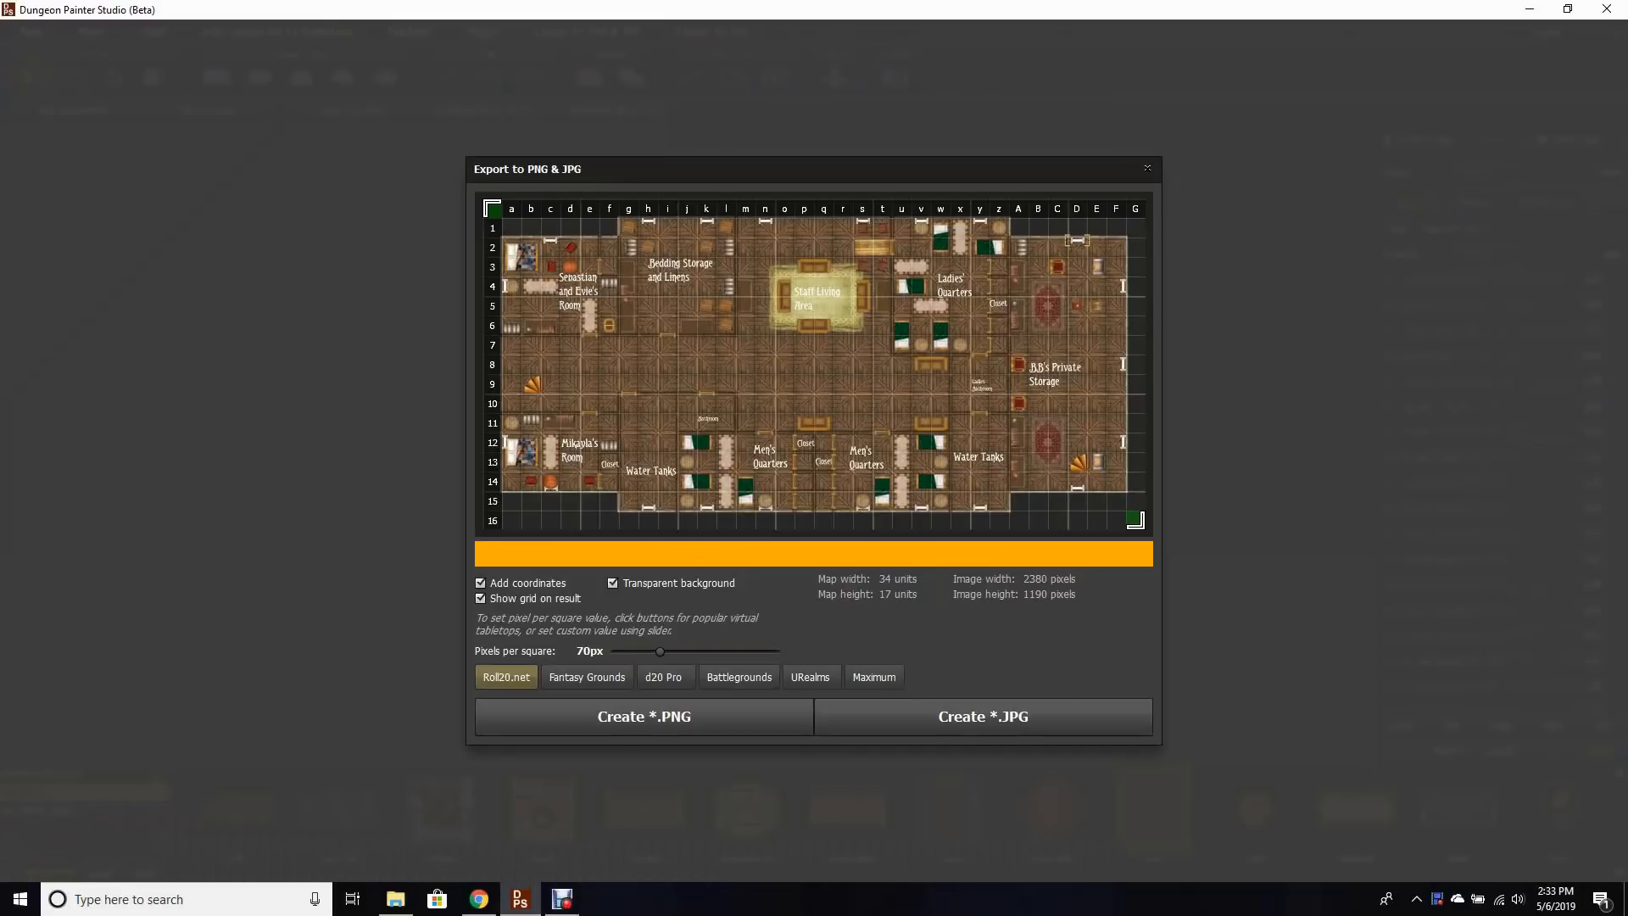
pyautogui.press('Escape')
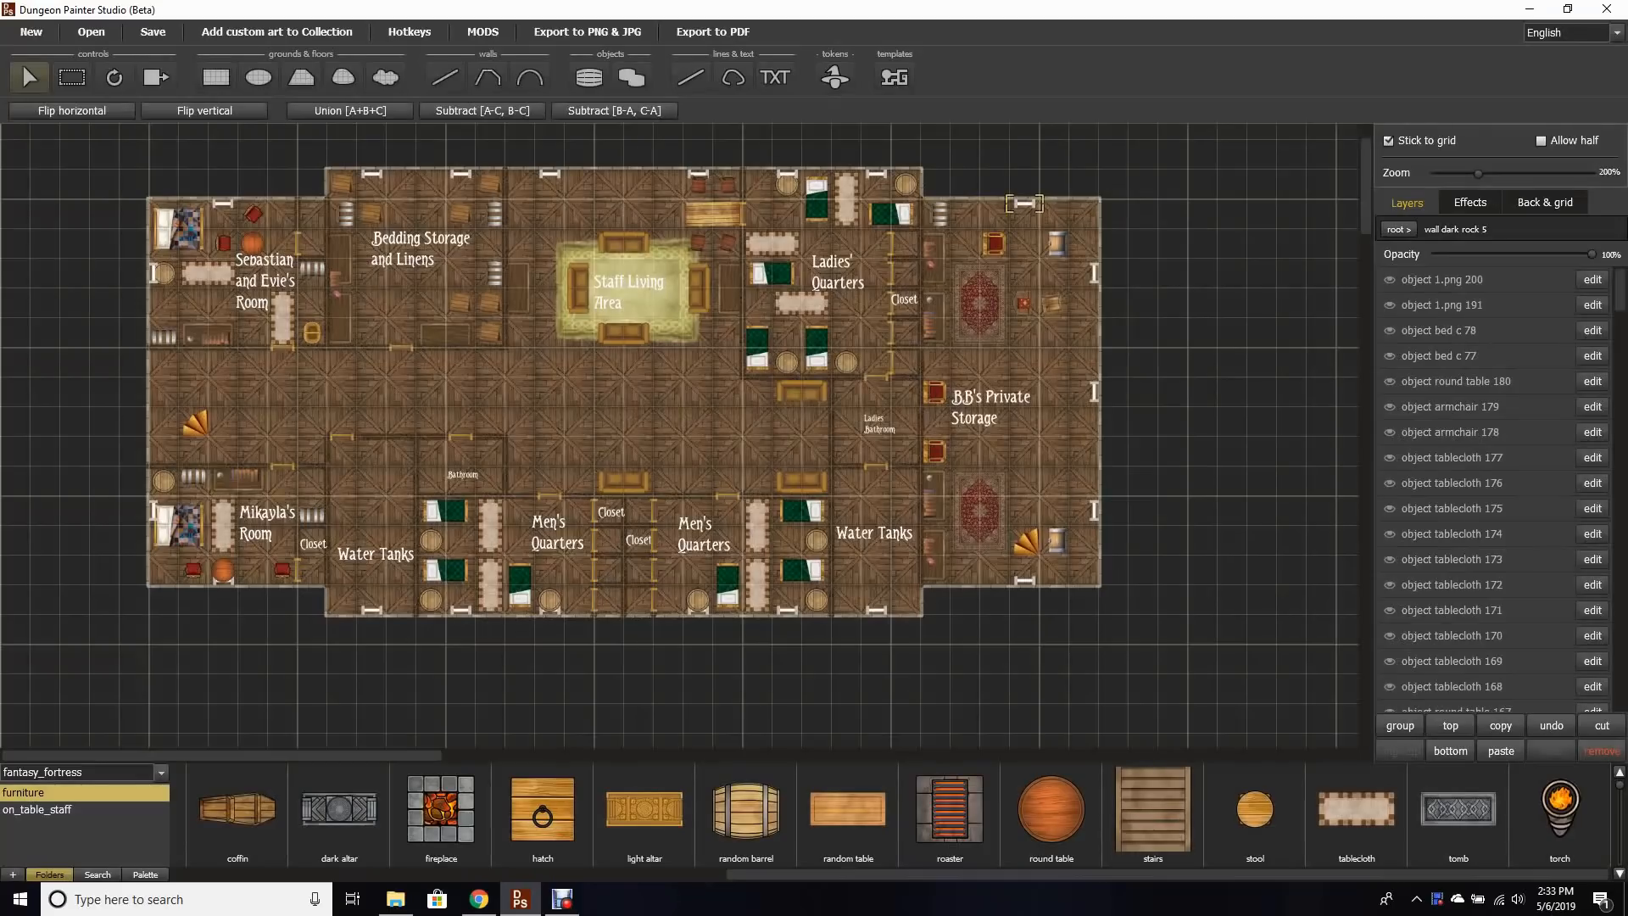
pyautogui.click(712, 32)
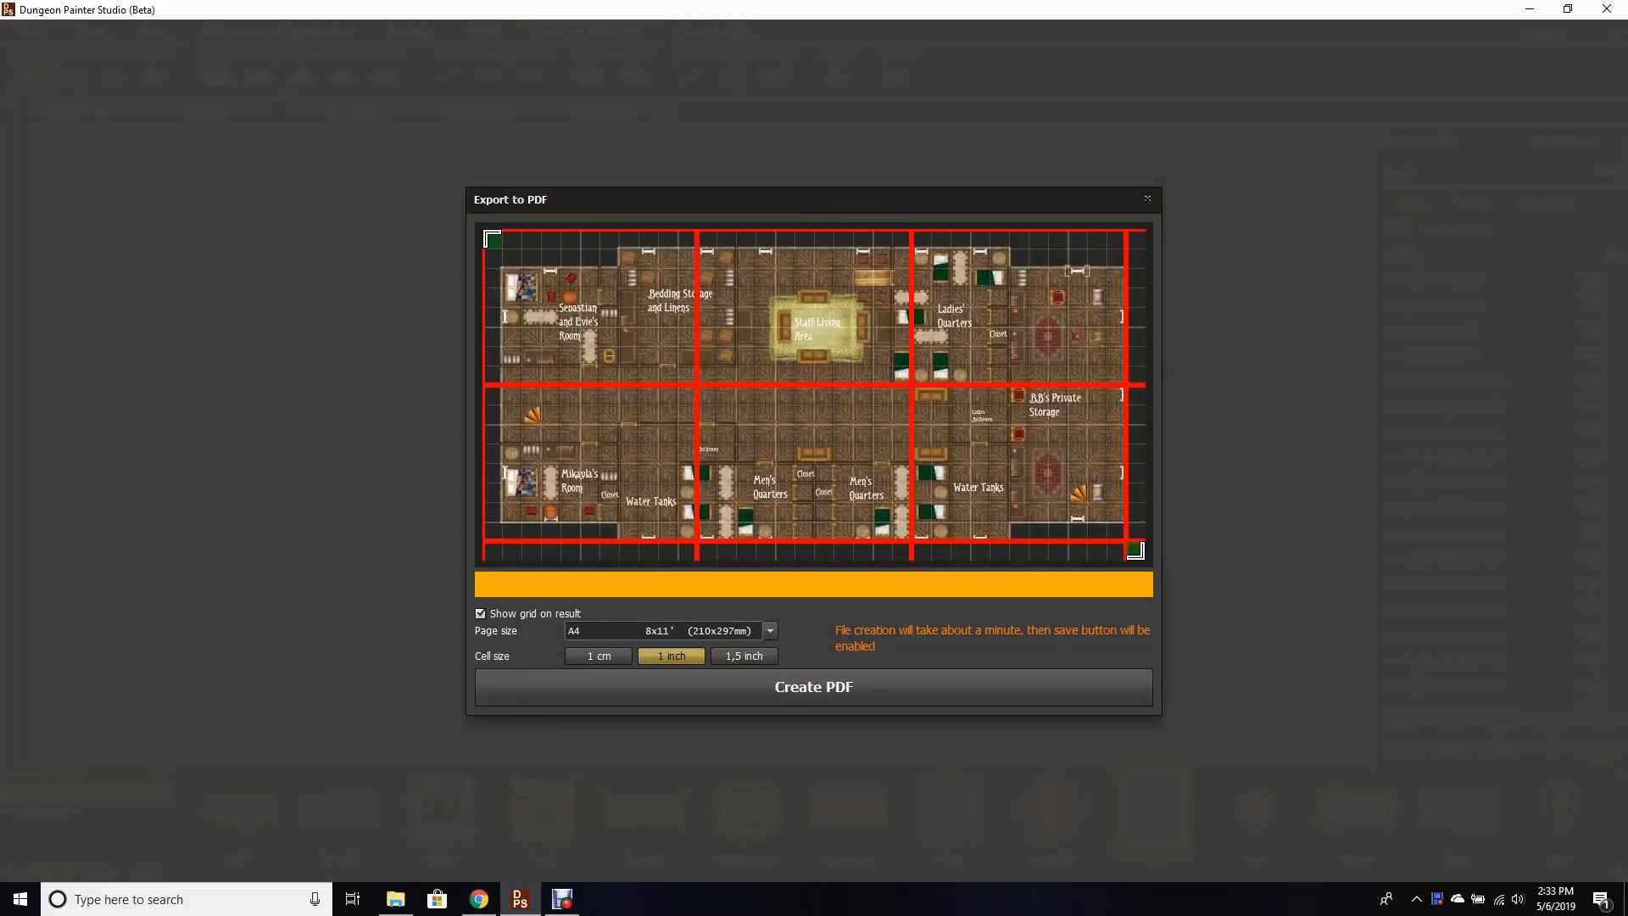
# Step: Turn off the grid on the result and create the PDF at A4 with 1 inch cells, saving it as BB attic full
pyautogui.click(480, 613)
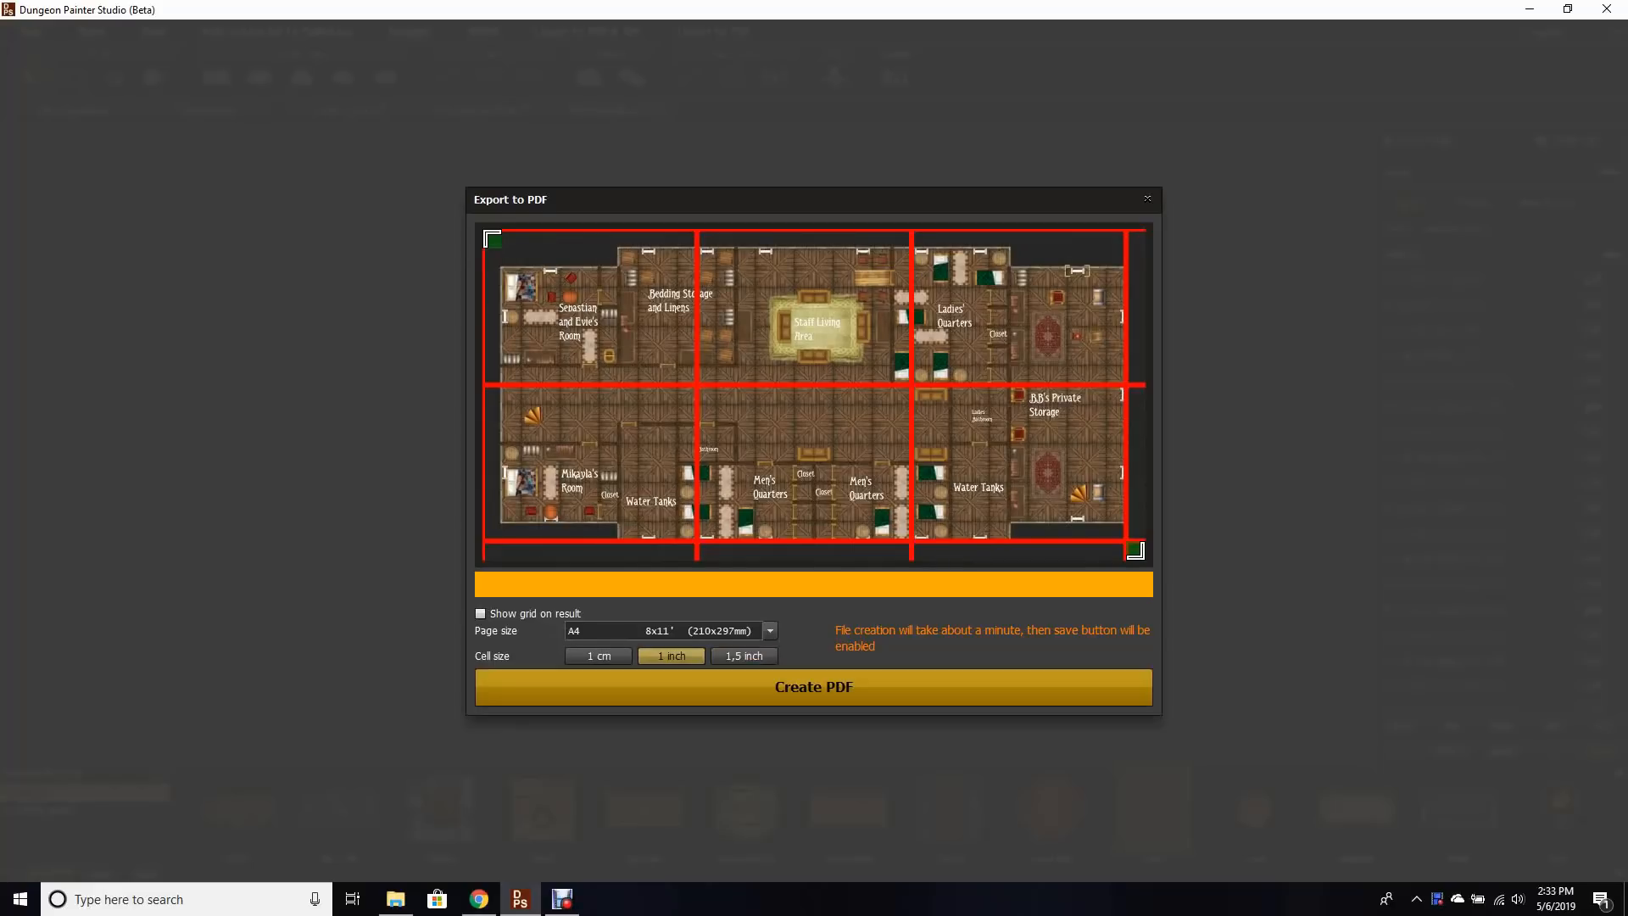
pyautogui.click(813, 687)
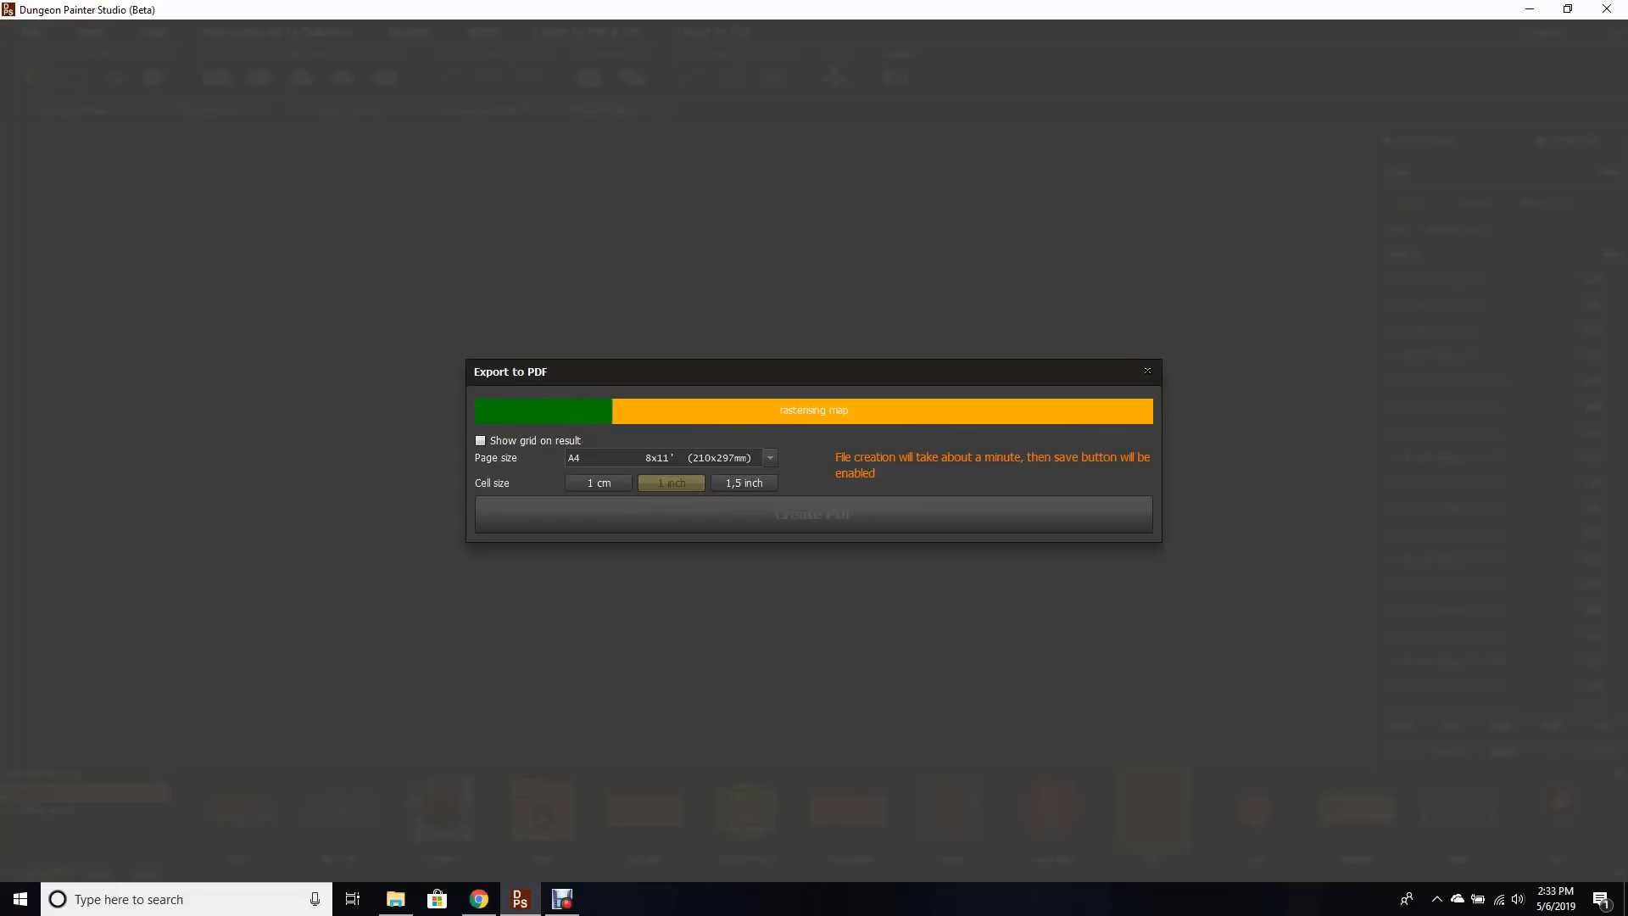
pyautogui.press('BackSpace')
pyautogui.write('BB')
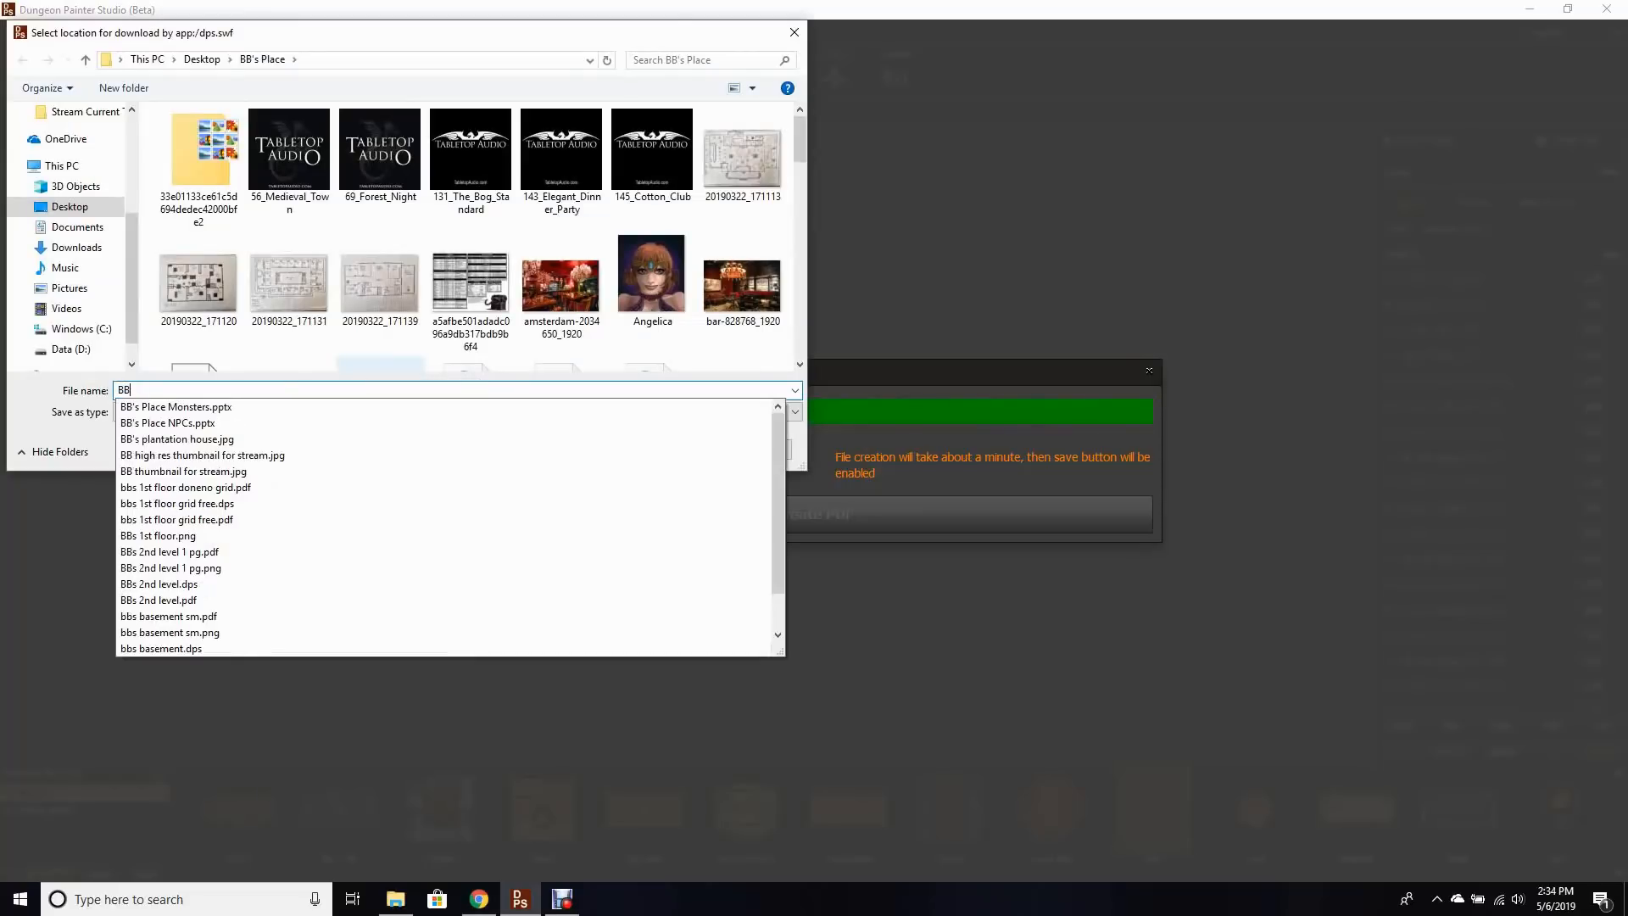
pyautogui.write(' attic full')
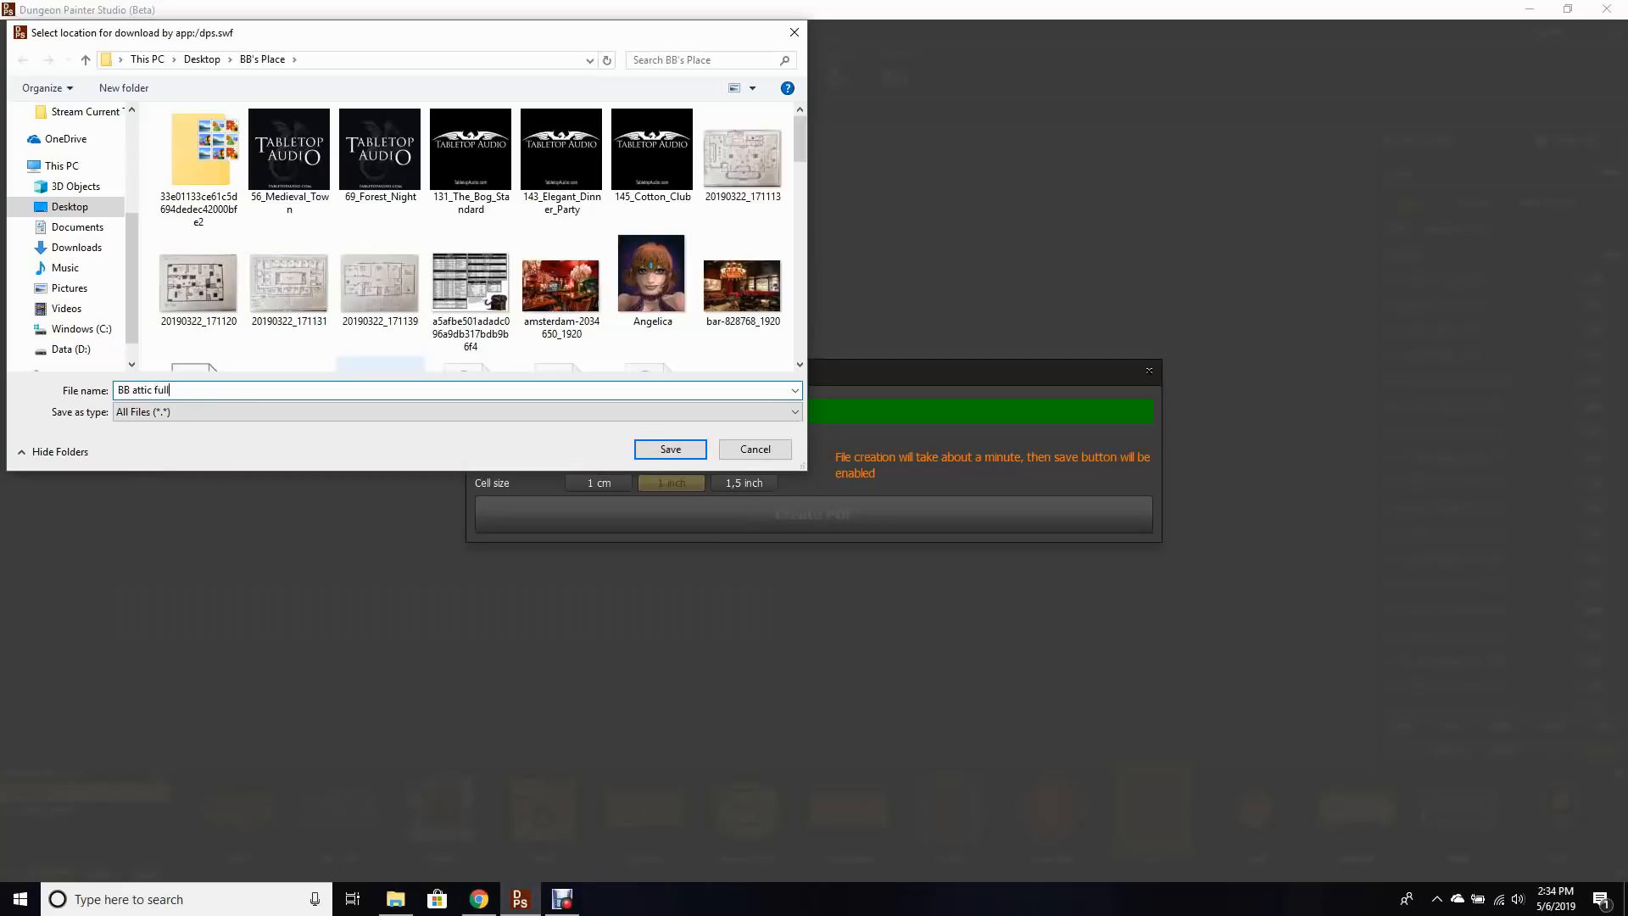
pyautogui.press('Return')
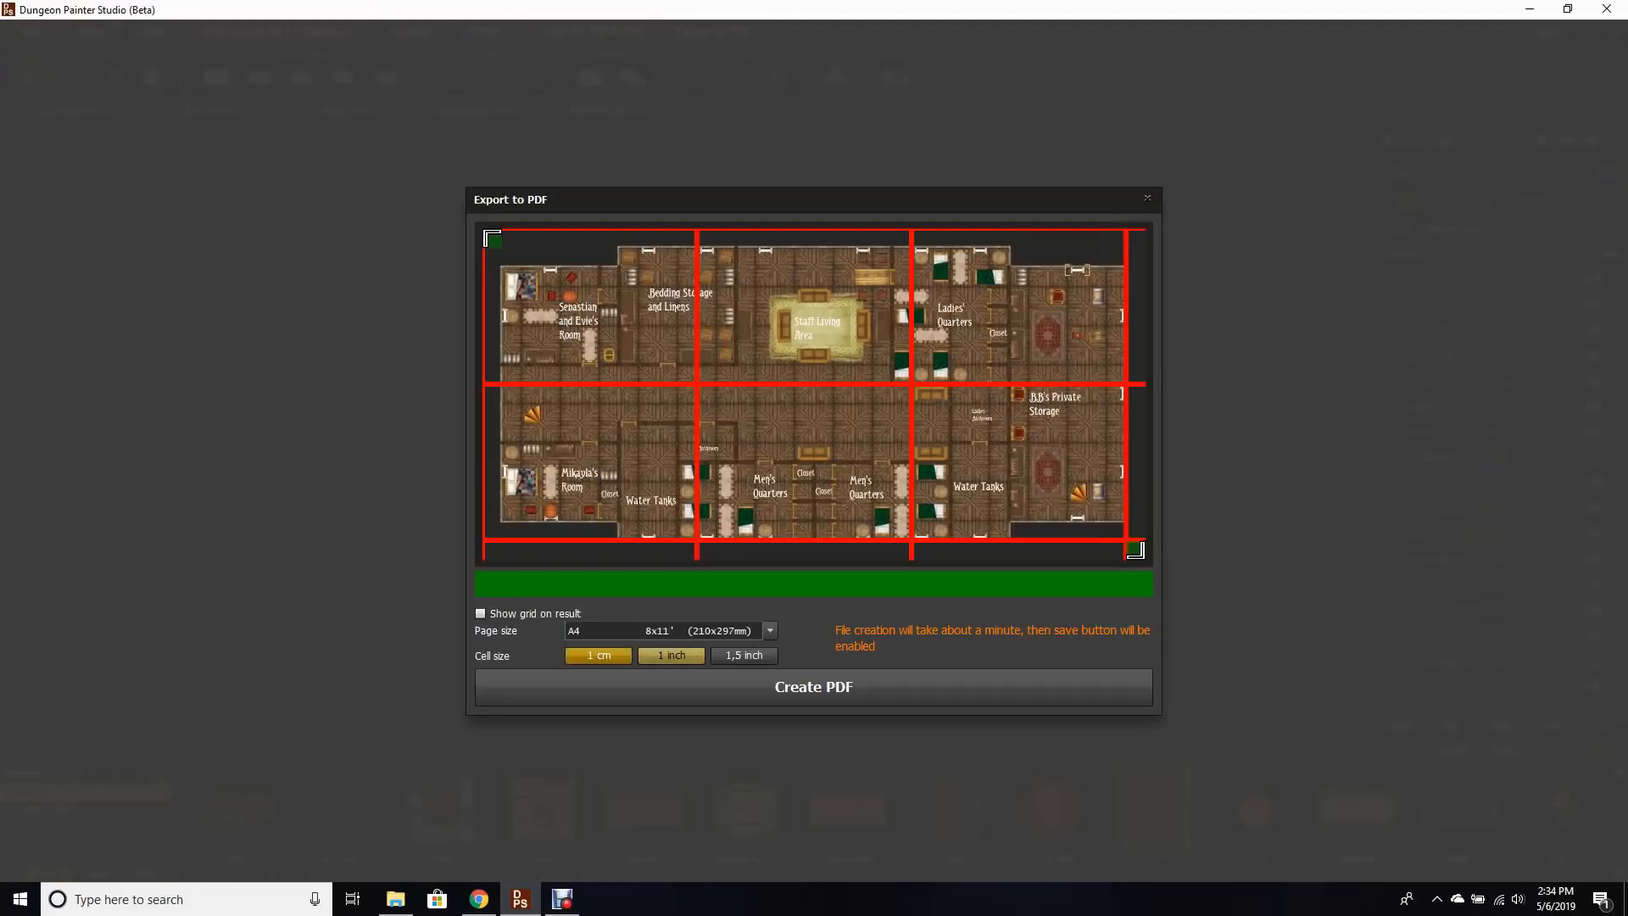
# Step: Set the cell size to 1 cm and the page size to A3, and create another PDF
pyautogui.click(599, 655)
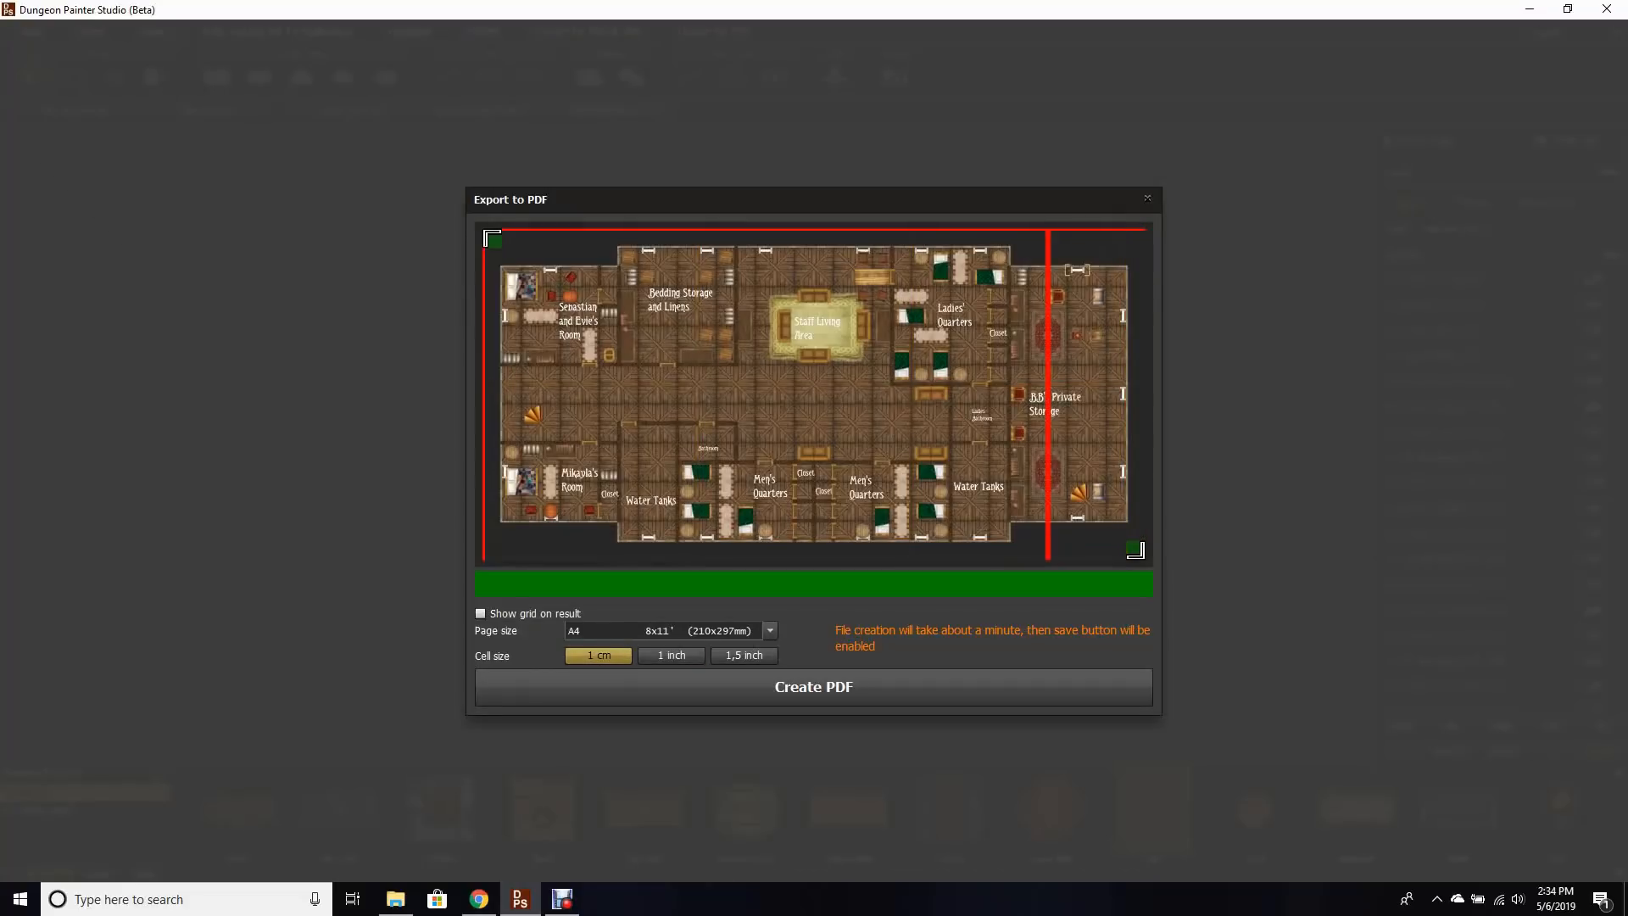
pyautogui.click(770, 630)
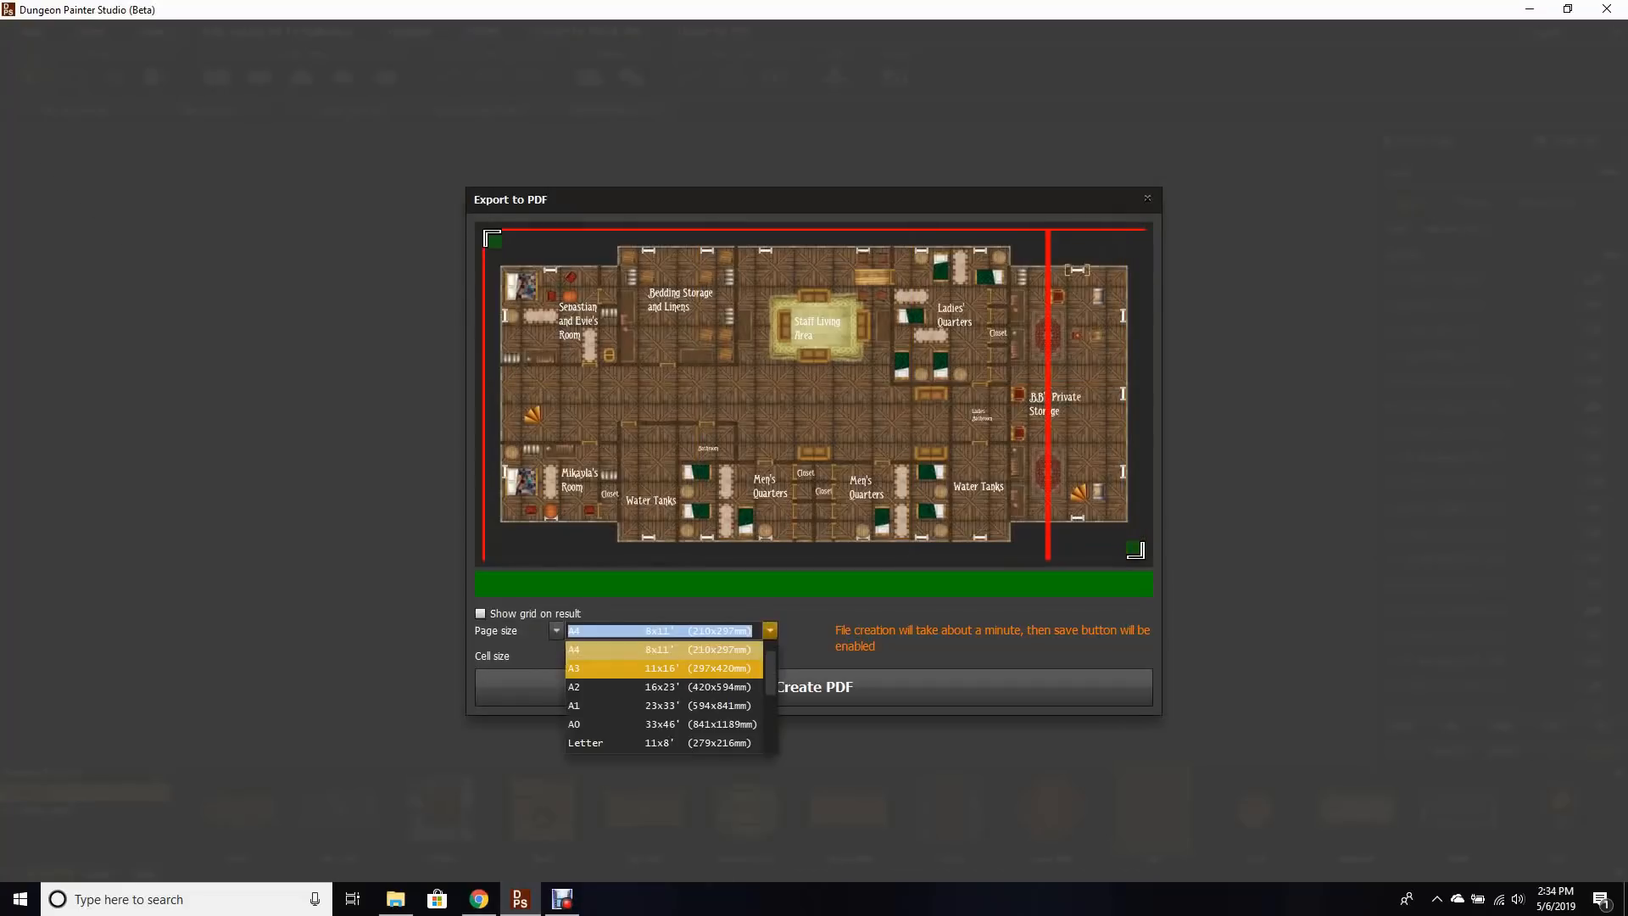
pyautogui.click(742, 665)
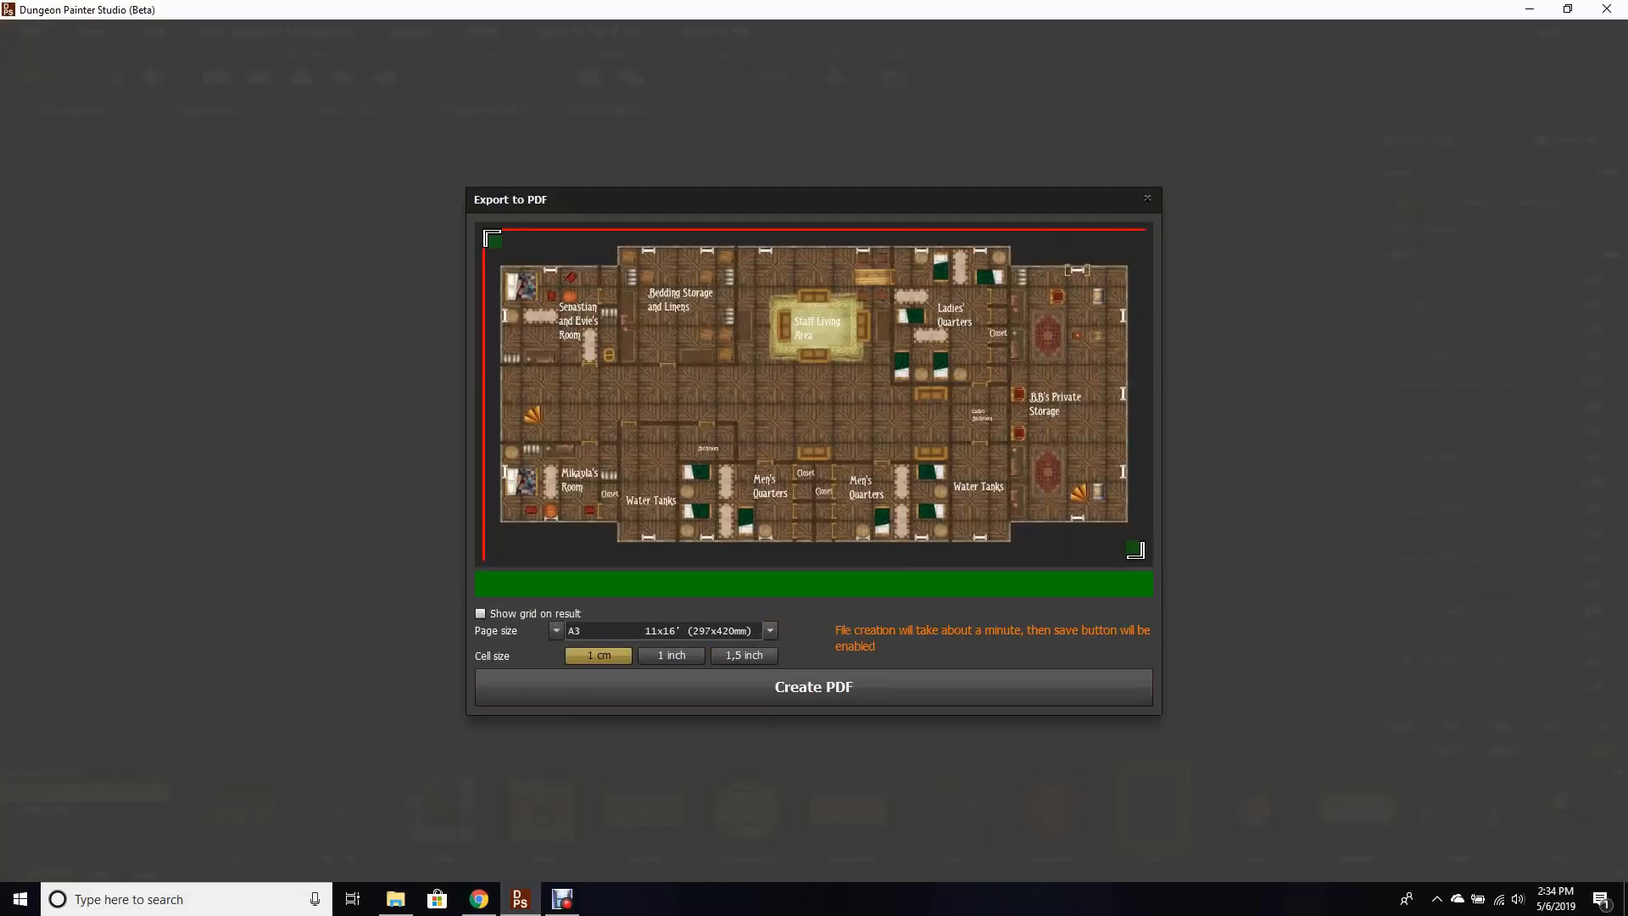
pyautogui.click(814, 686)
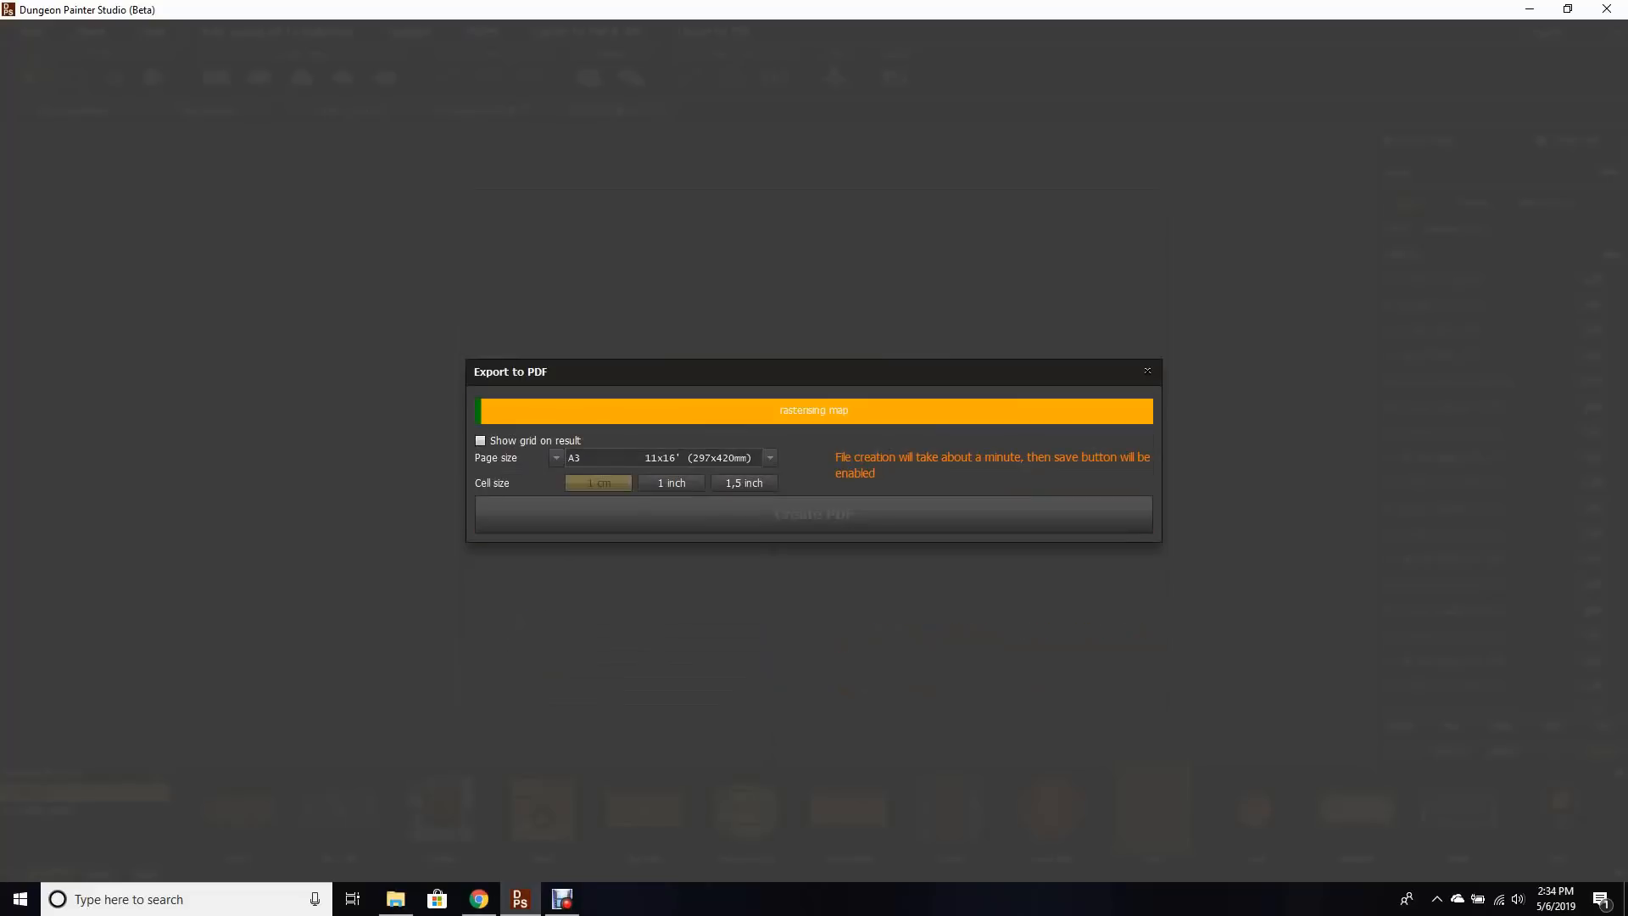